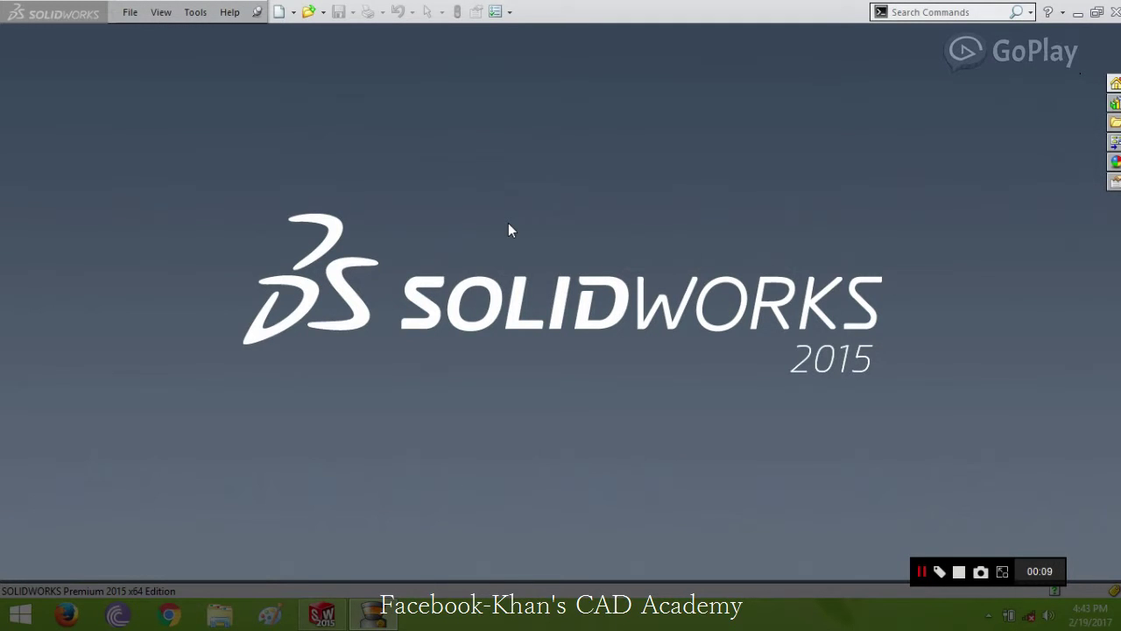
# Create a new document from the Part template.
pyautogui.click(131, 14)
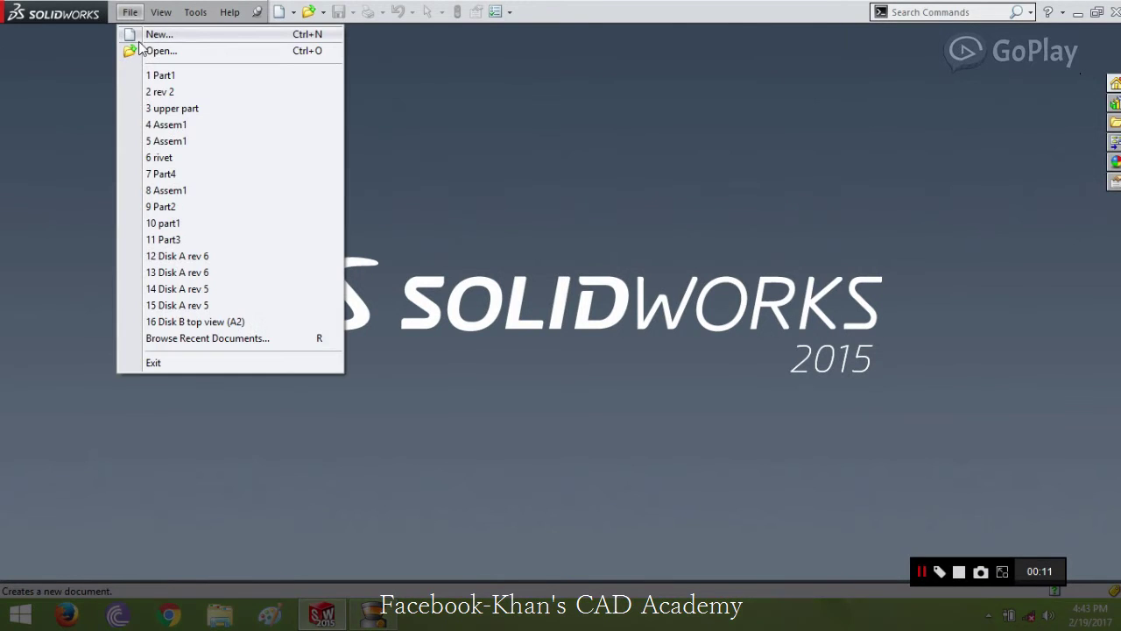
pyautogui.click(153, 32)
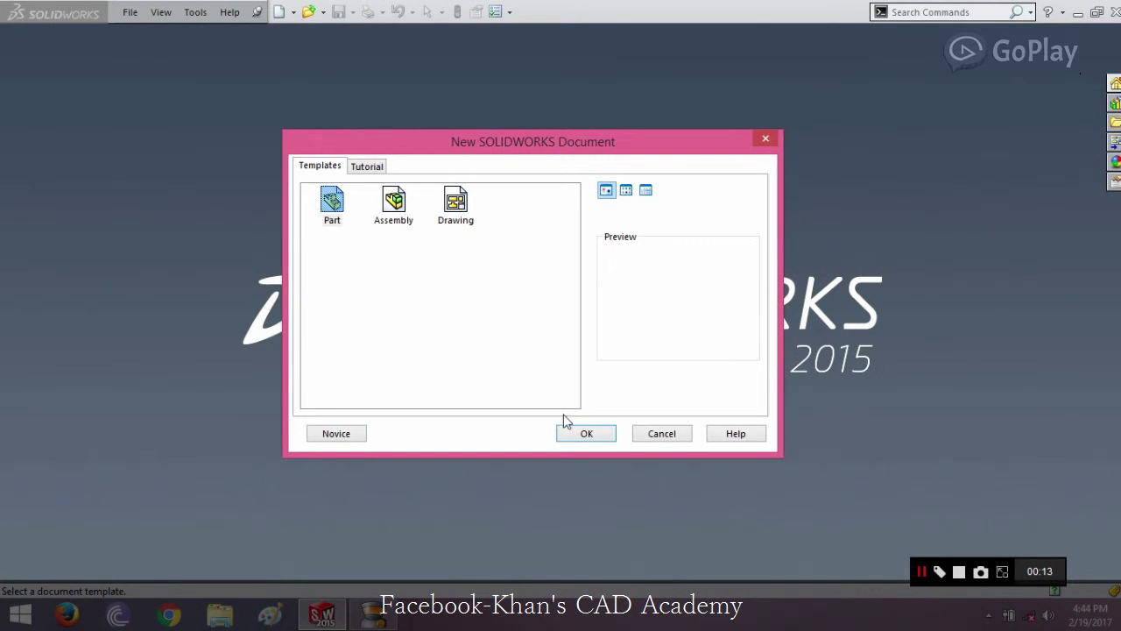
pyautogui.click(581, 432)
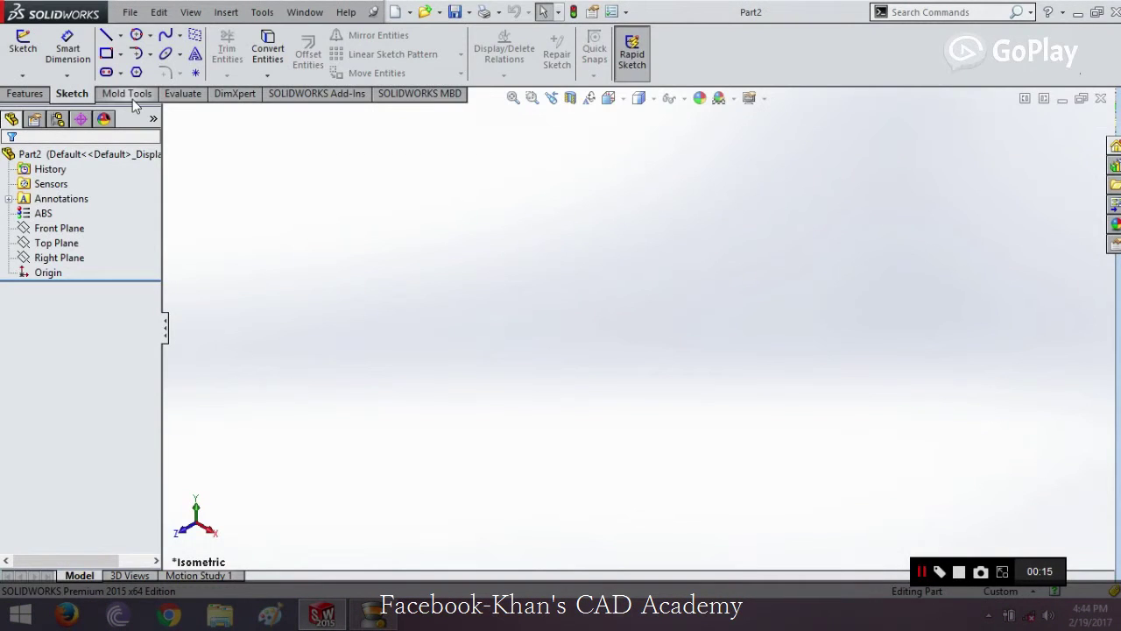
# Sketch an ellipse on the Front Plane with a vertical radius of about 0.053 m and a horizontal radius of about 0.043 m.
pyautogui.click(171, 57)
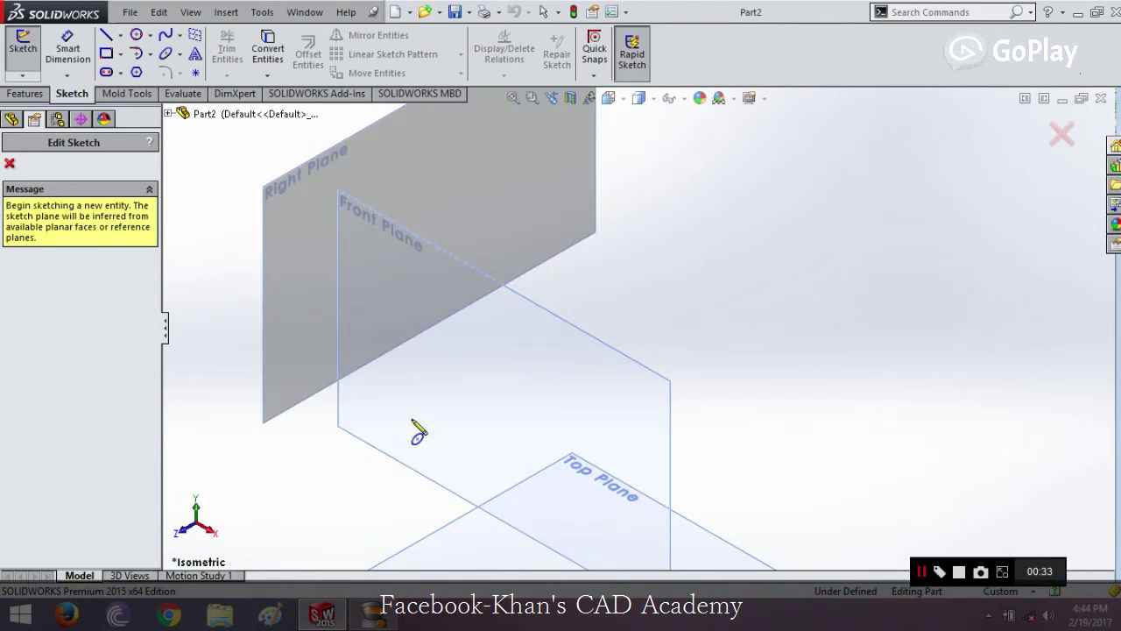
pyautogui.scroll(3, 456, 394)
pyautogui.scroll(-2, 525, 393)
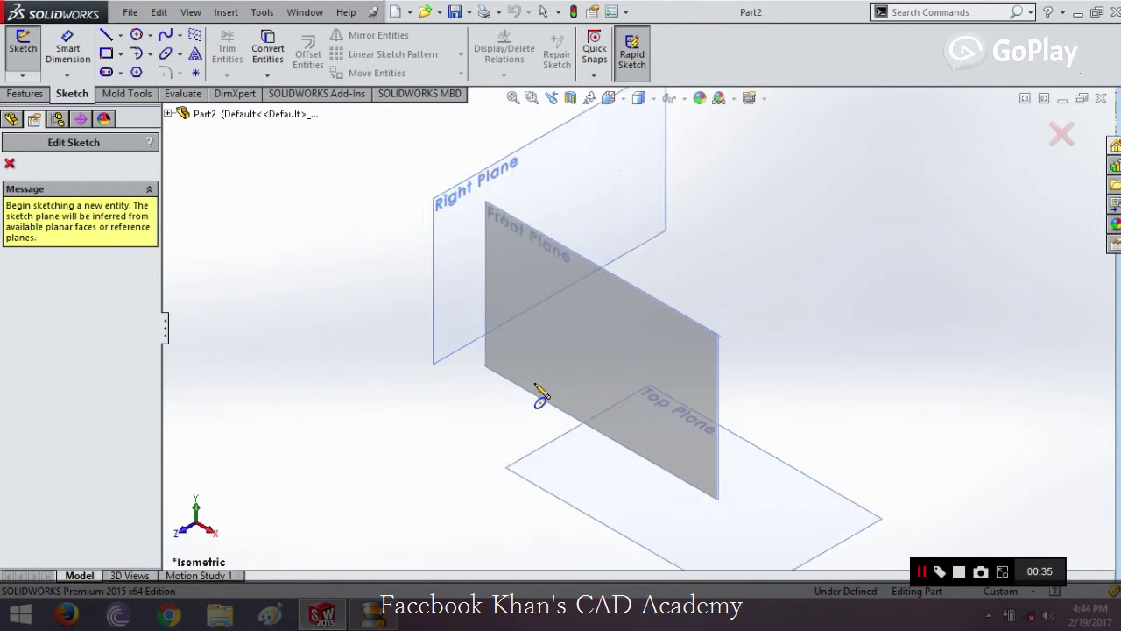
pyautogui.click(640, 291)
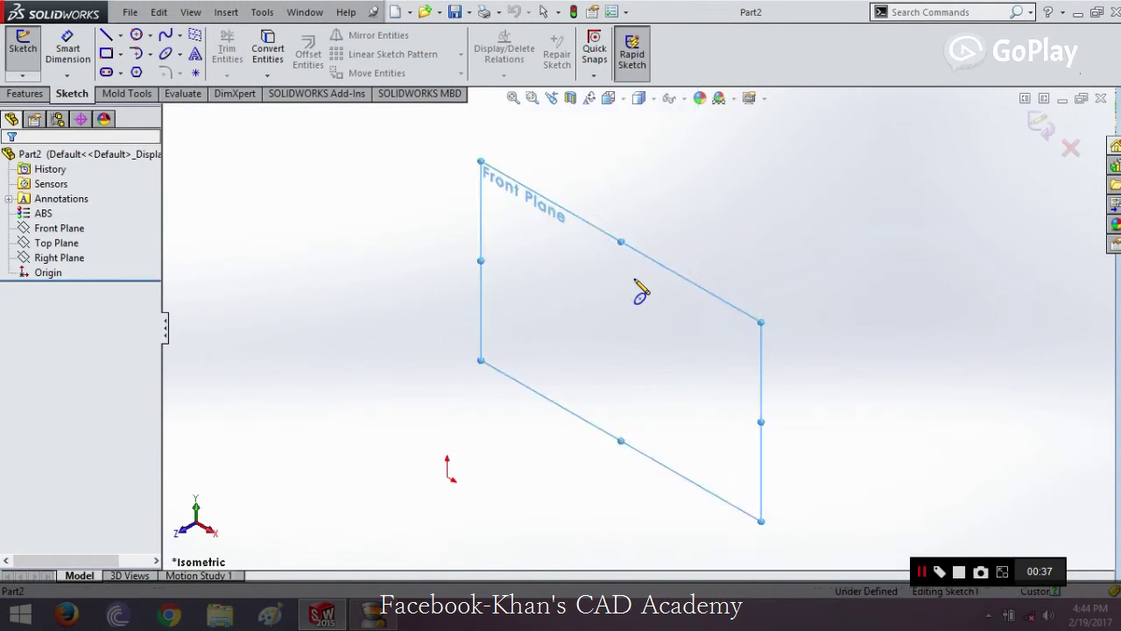
pyautogui.click(634, 279)
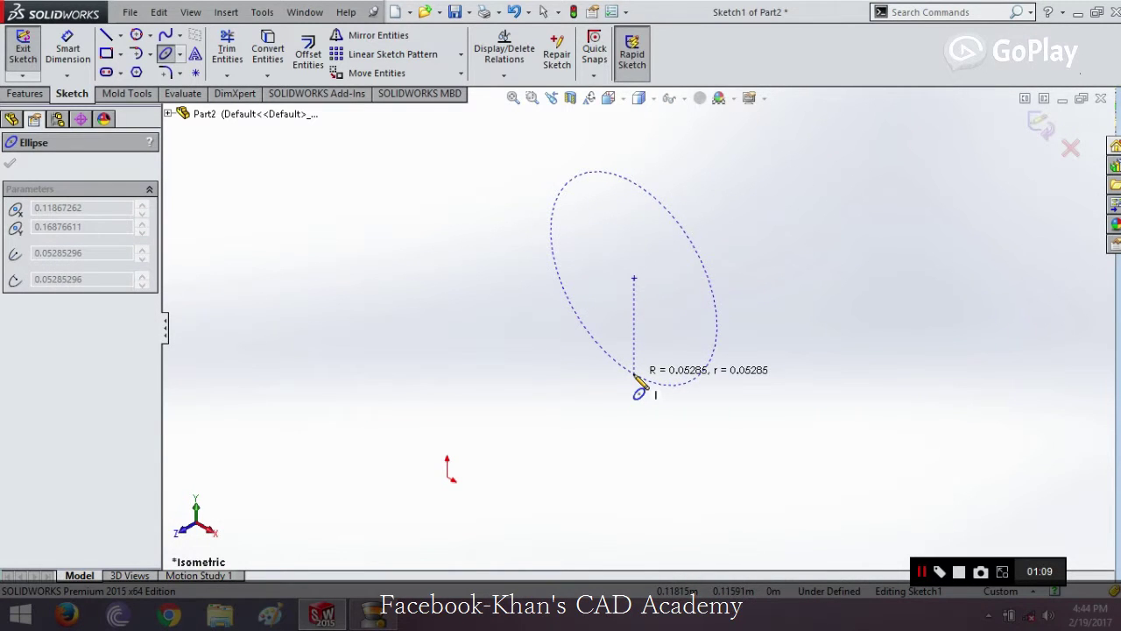
pyautogui.click(634, 376)
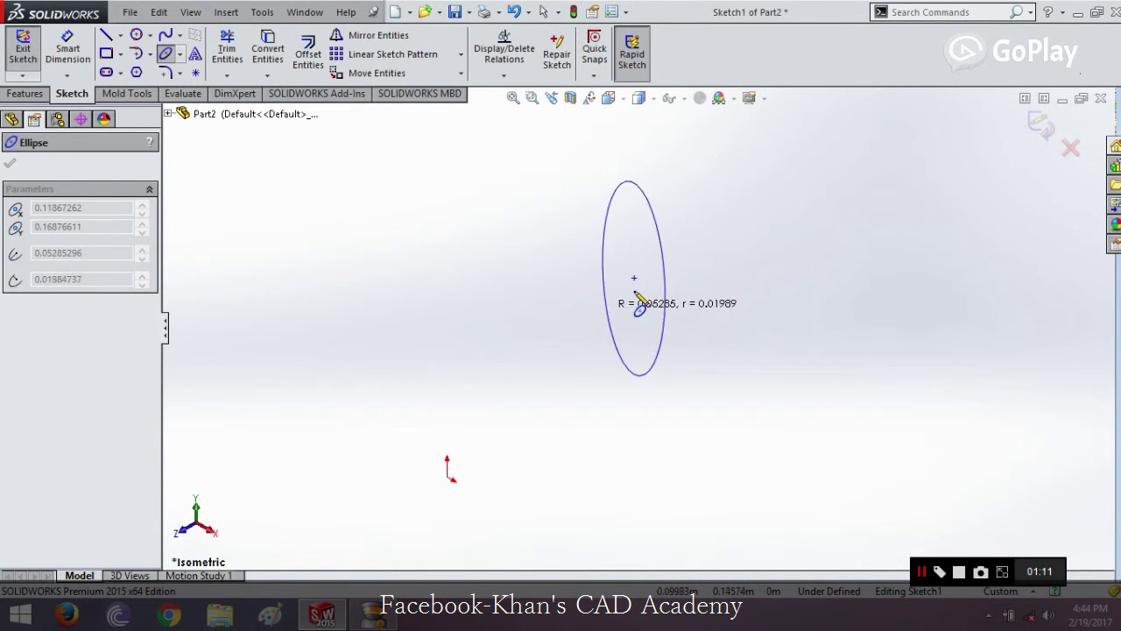
pyautogui.click(567, 289)
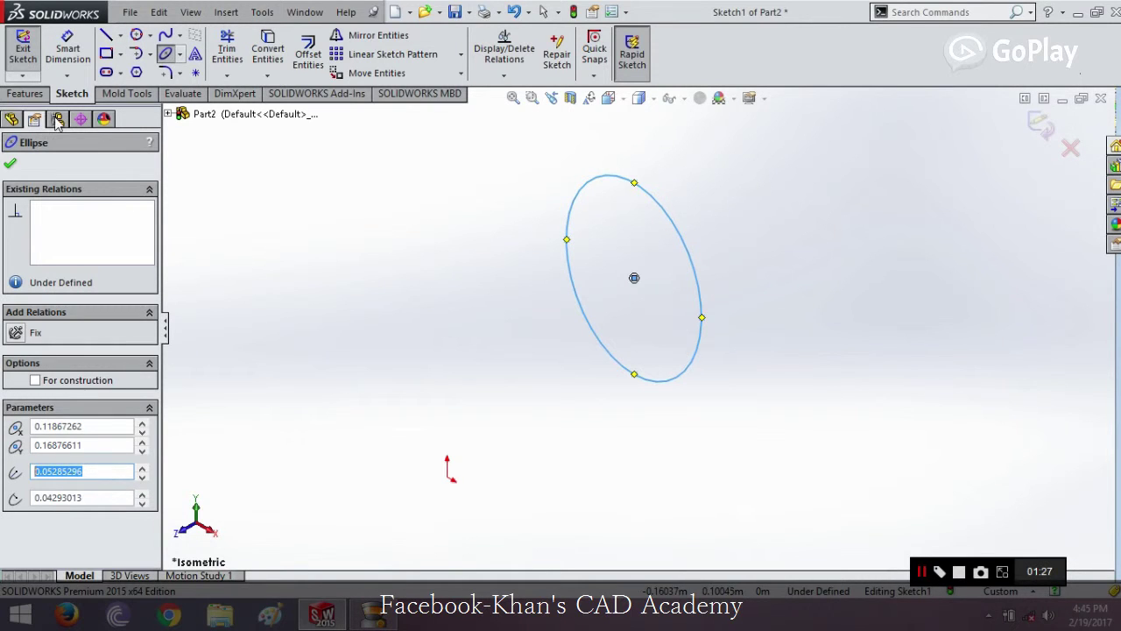
pyautogui.click(10, 162)
# Orient the view normal to the ellipse sketch.
pyautogui.click(61, 288)
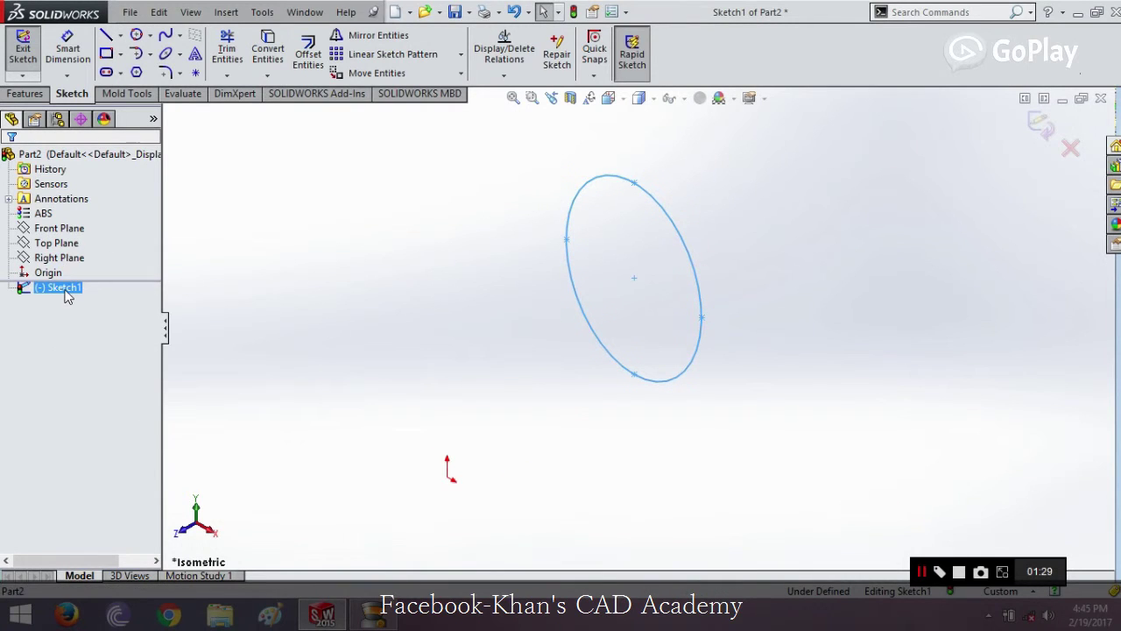
pyautogui.rightClick(65, 292)
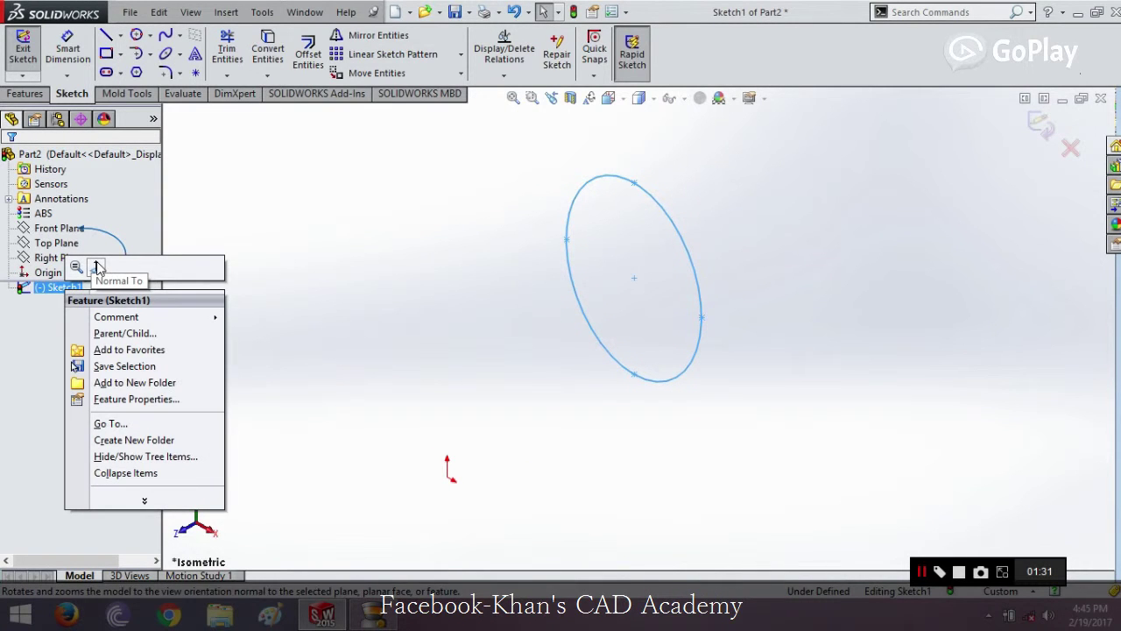
pyautogui.click(97, 265)
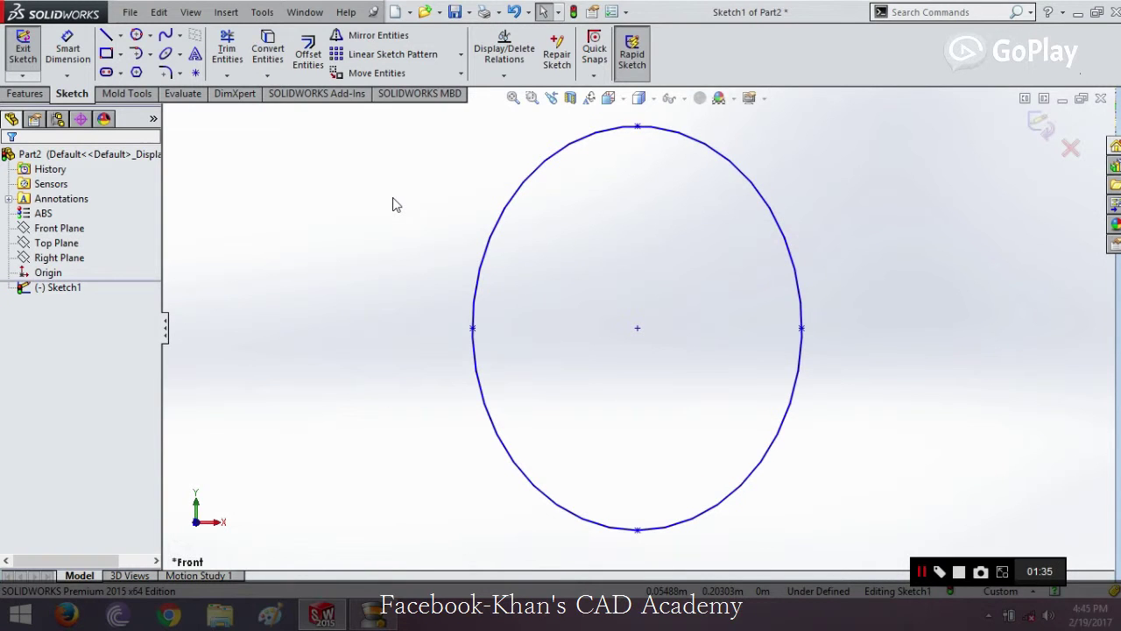
# Dimension the ellipse's horizontal and vertical radii from its centre, accepting the values as drawn.
pyautogui.click(68, 51)
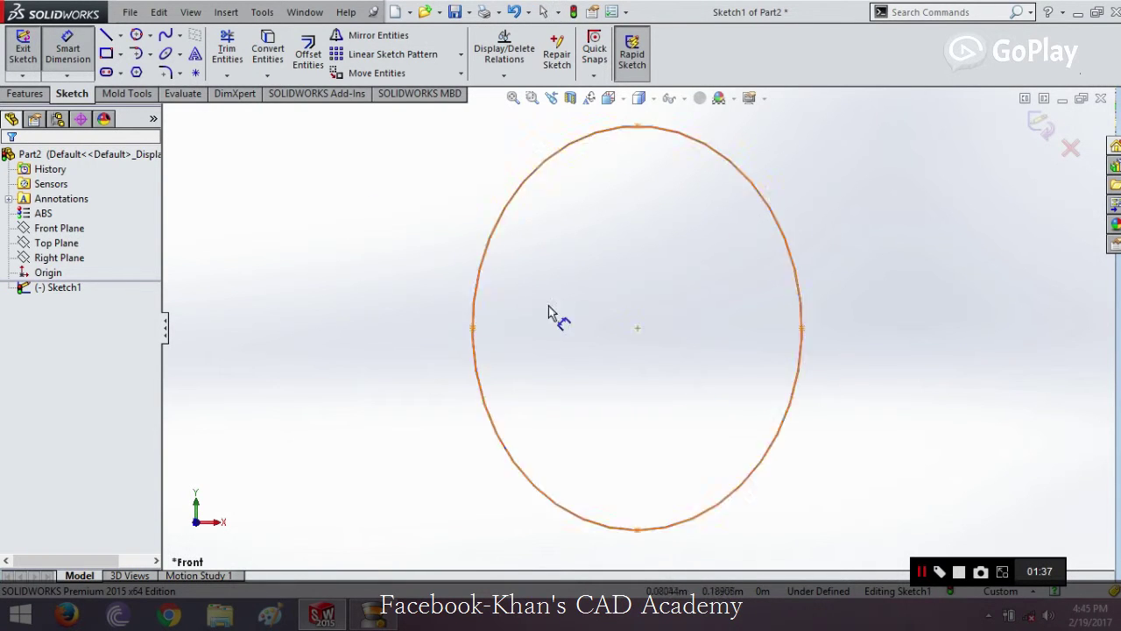
pyautogui.click(638, 329)
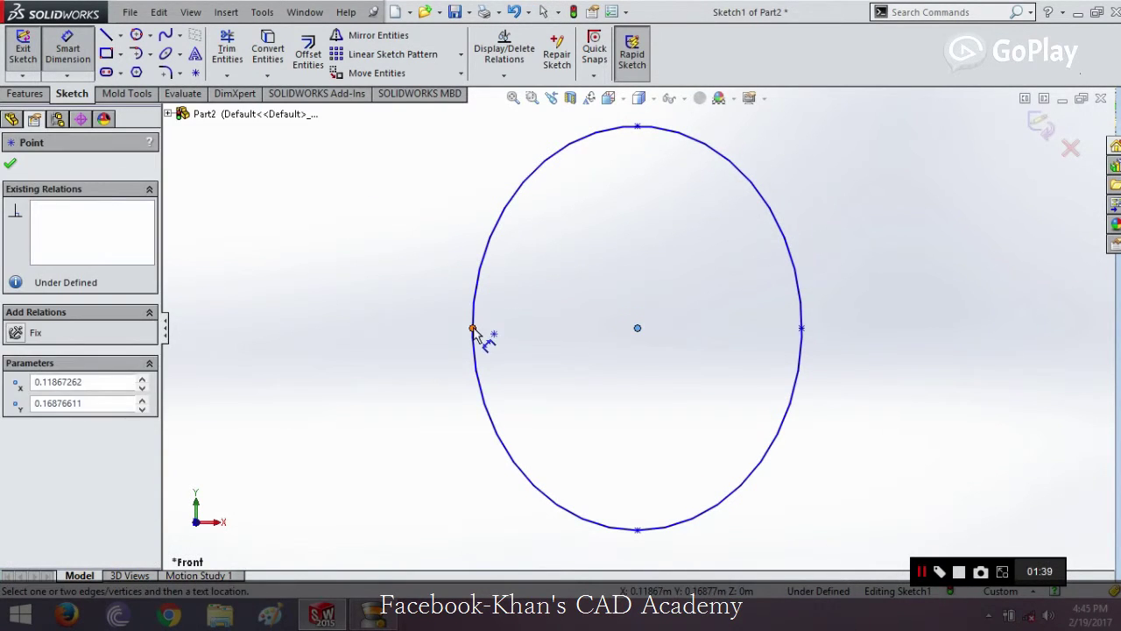
pyautogui.click(473, 329)
pyautogui.click(400, 412)
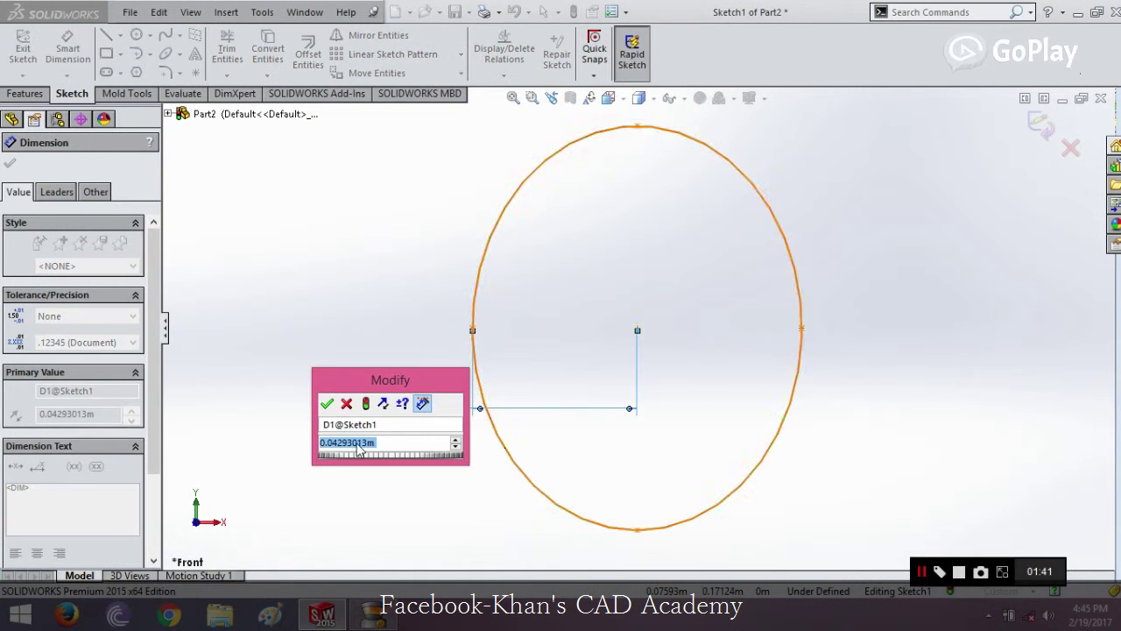
pyautogui.click(327, 402)
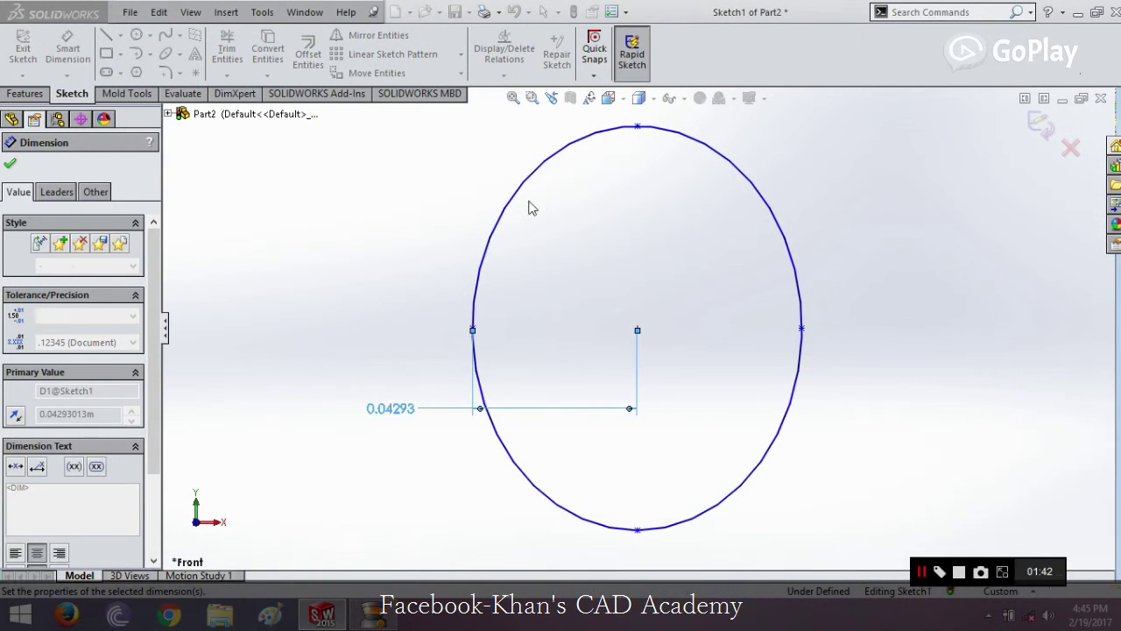
pyautogui.click(638, 127)
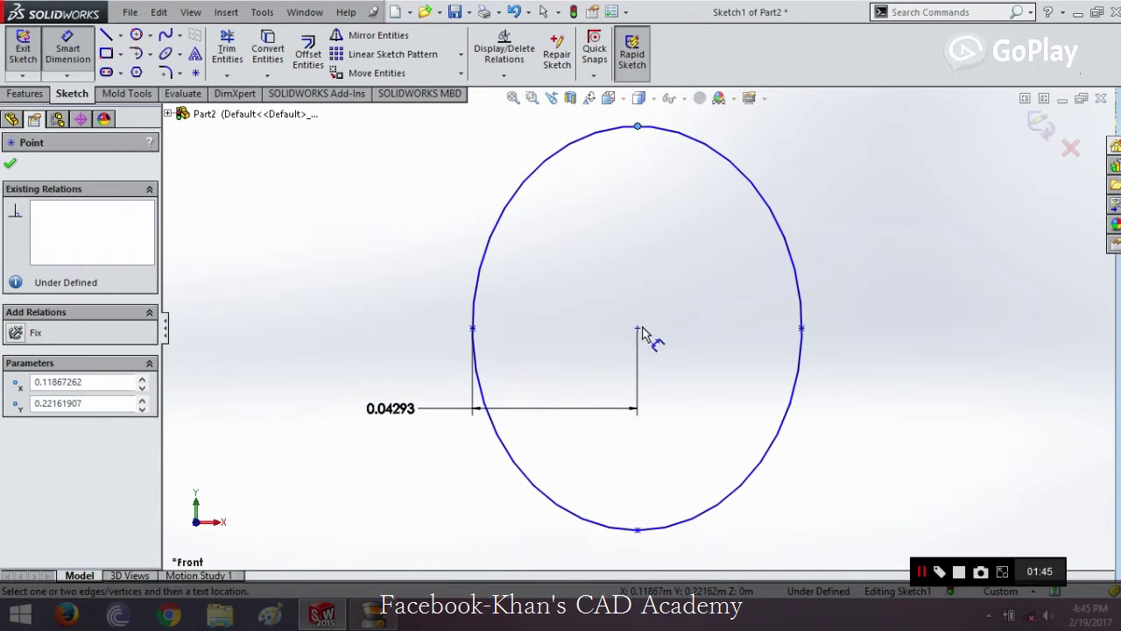
pyautogui.click(638, 331)
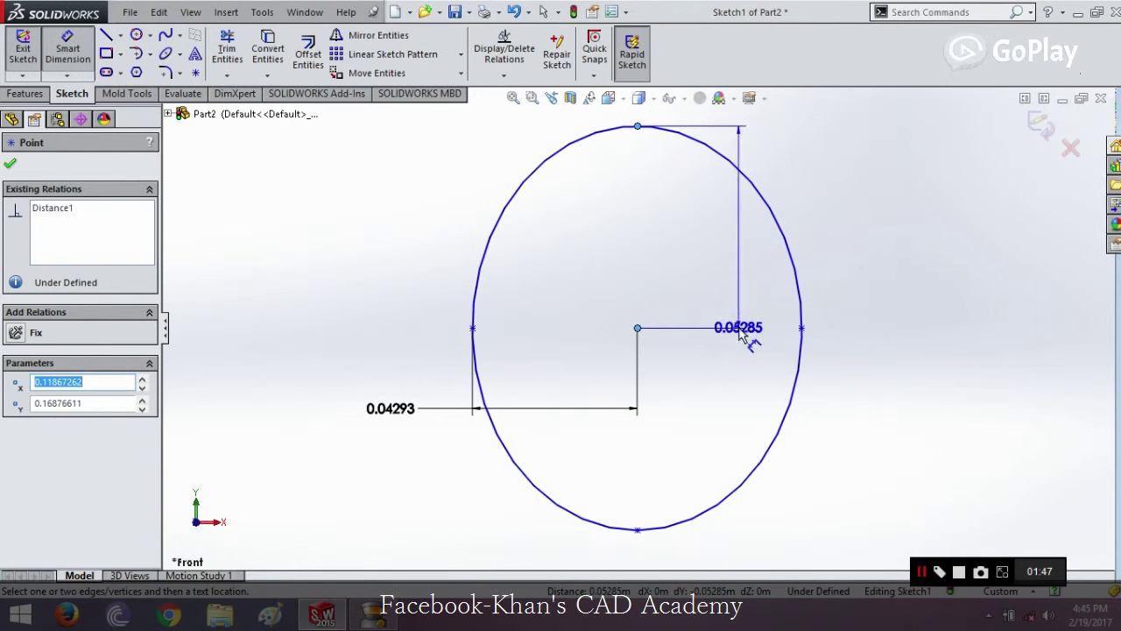
pyautogui.click(930, 319)
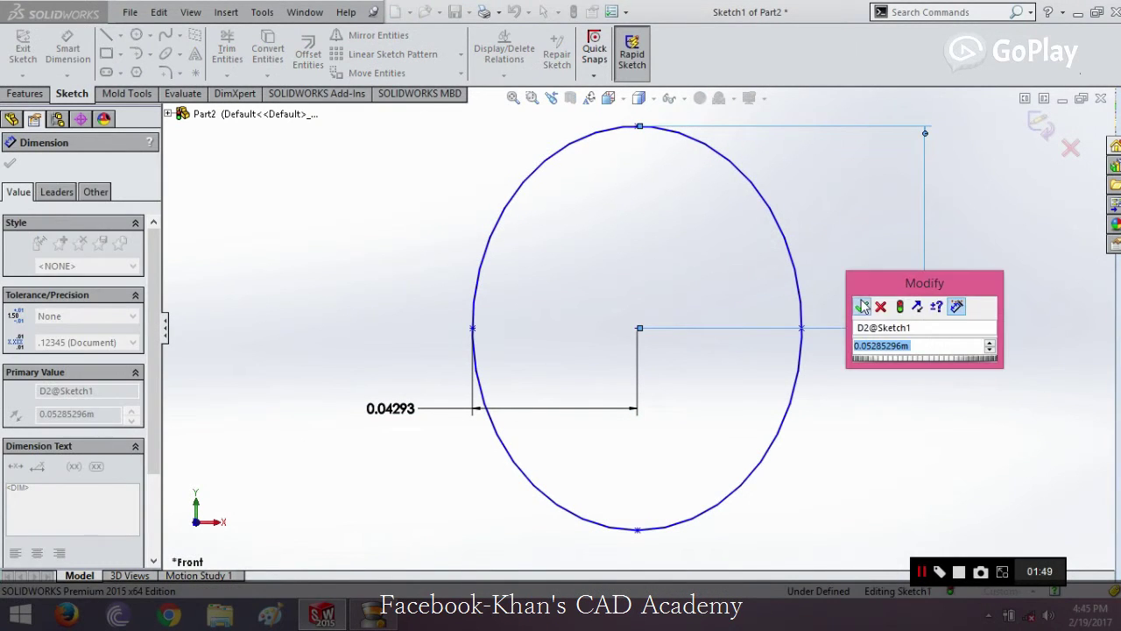
pyautogui.click(861, 306)
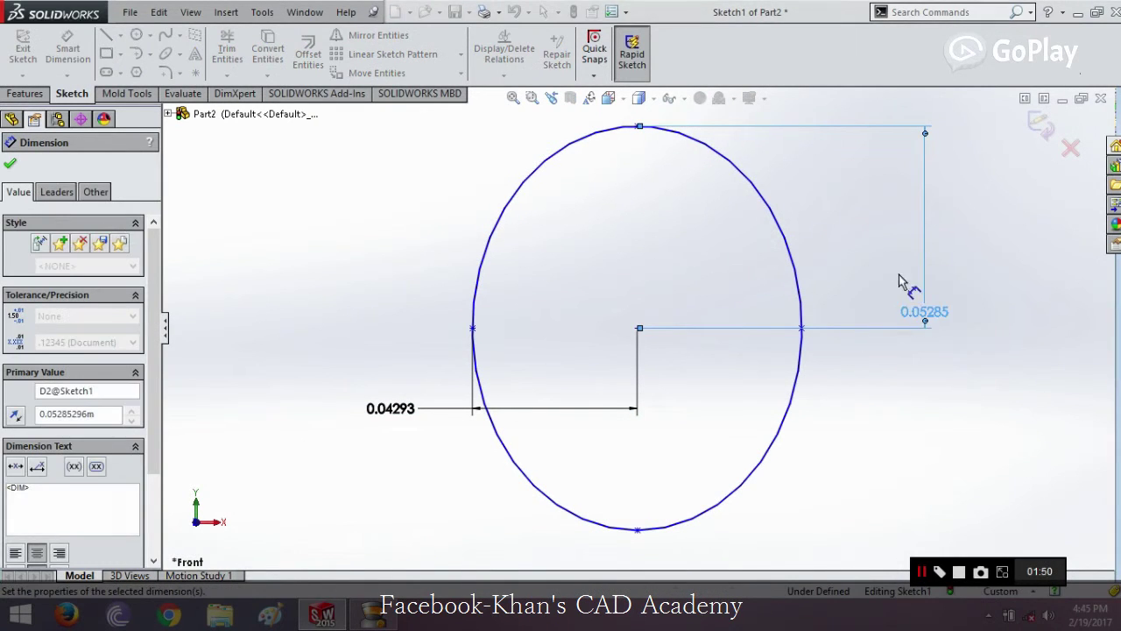
pyautogui.click(9, 163)
# Try to change the dimensioned ellipse's vertical radius through its parameters.
pyautogui.click(478, 291)
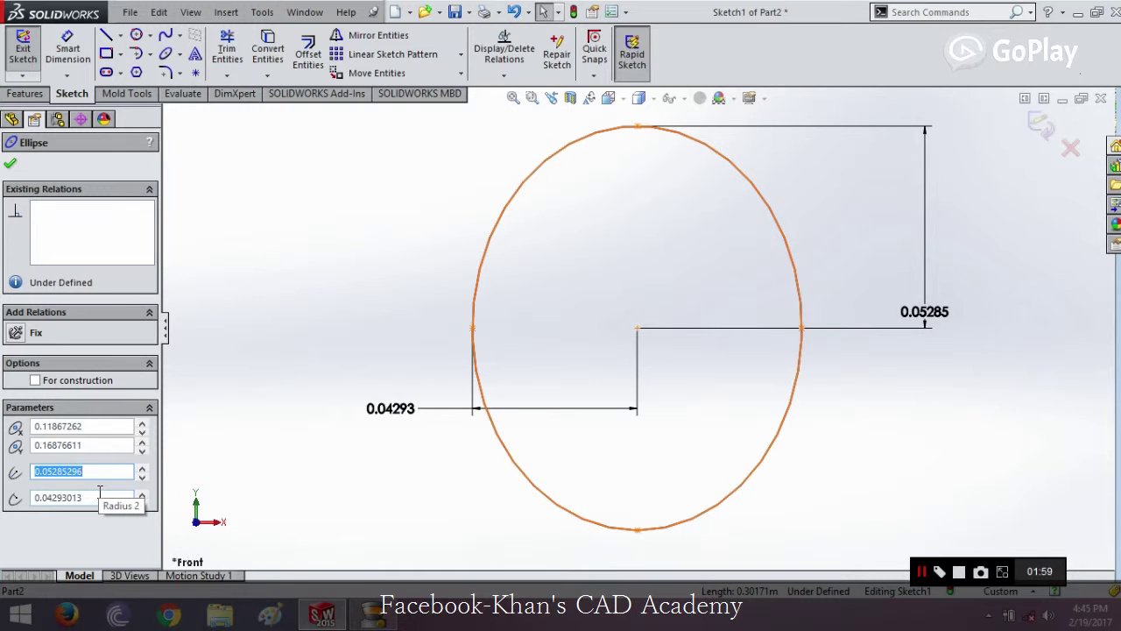
pyautogui.write('.0')
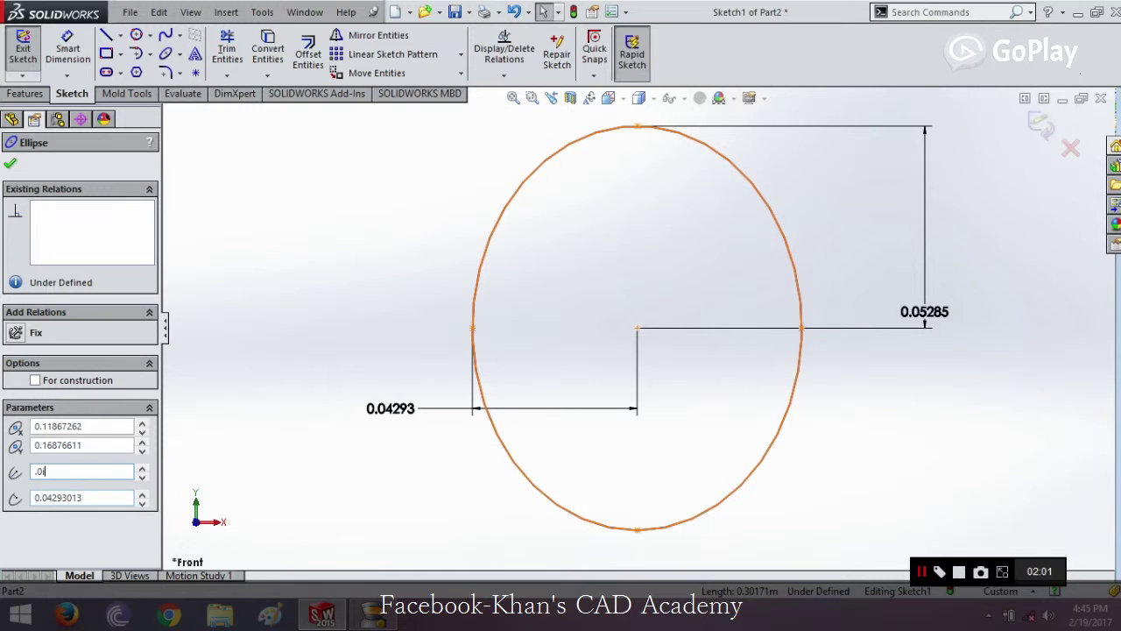
pyautogui.write('528')
pyautogui.press('Return')
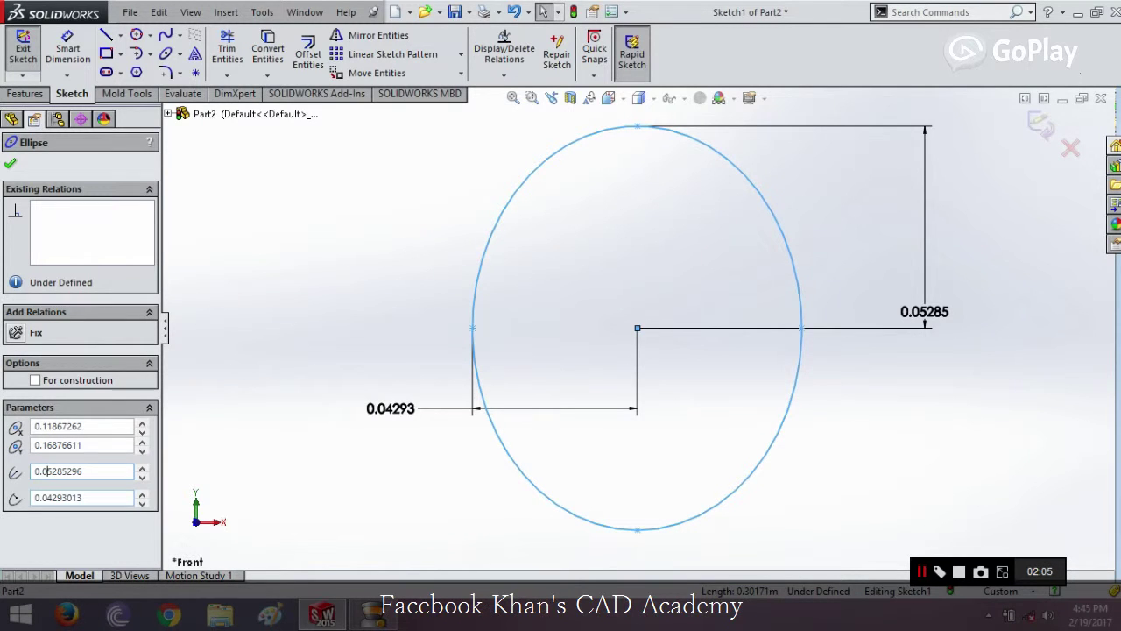
pyautogui.click(34, 471)
# Delete the vertical and horizontal radius dimensions from the ellipse.
pyautogui.click(941, 351)
pyautogui.press('Delete')
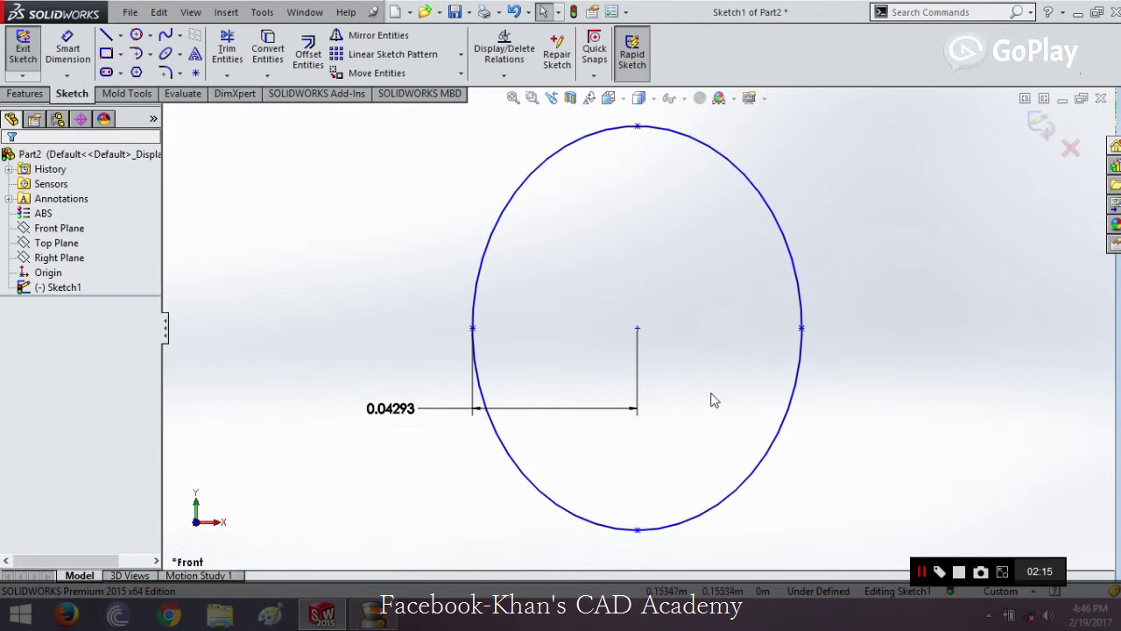
pyautogui.click(551, 410)
pyautogui.press('Delete')
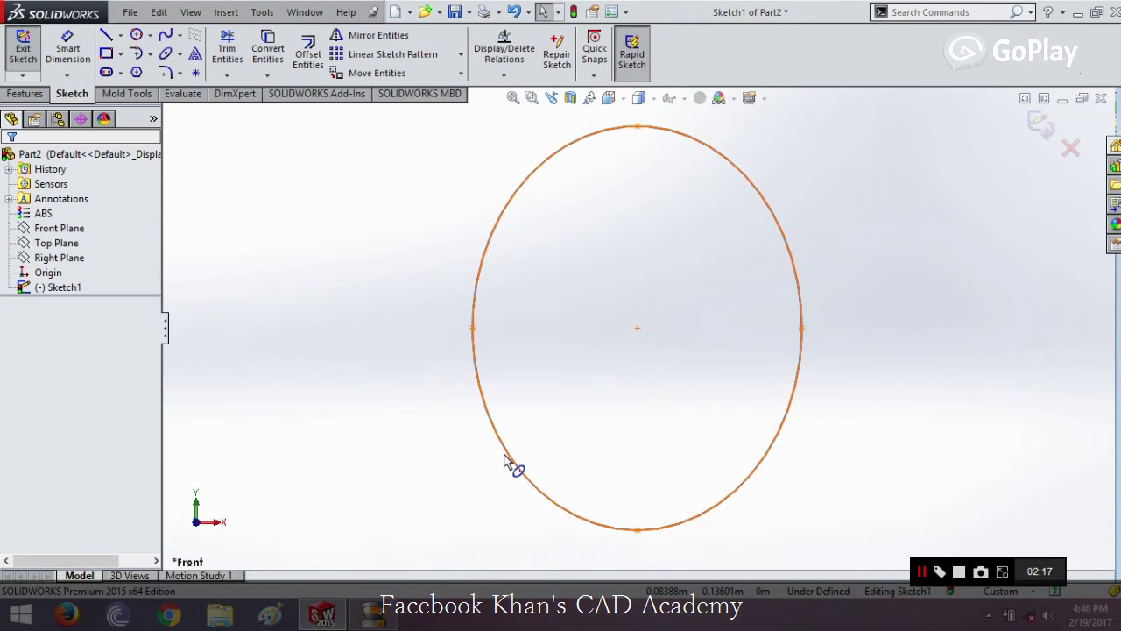
# Set the ellipse's vertical radius to 0.08 m and its horizontal radius to 0.07 m.
pyautogui.click(509, 458)
pyautogui.write('.0')
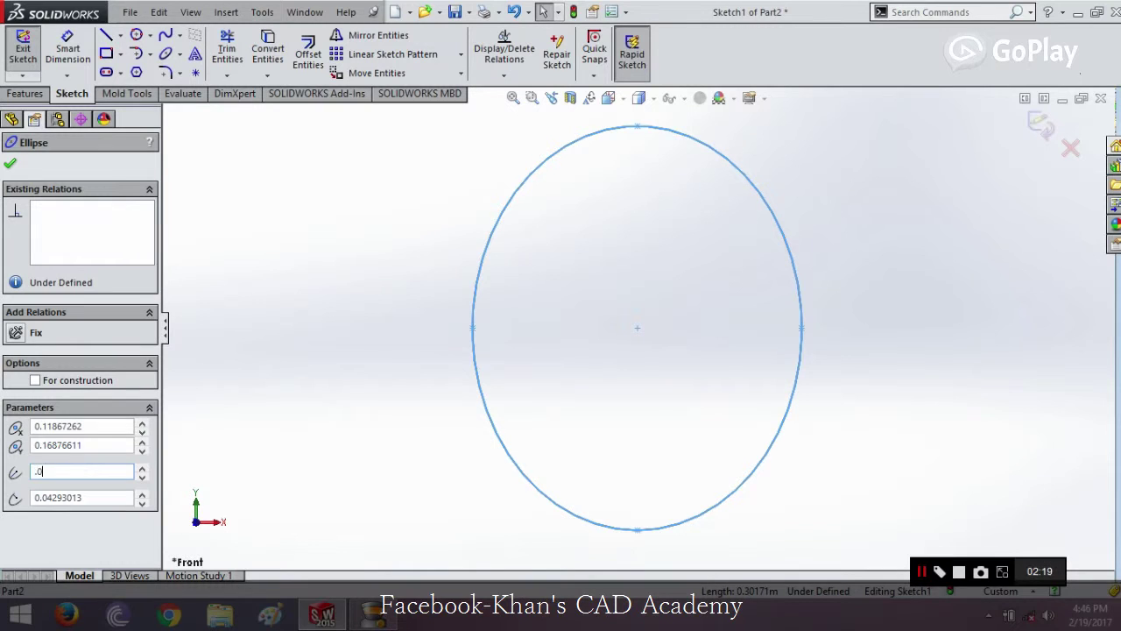
pyautogui.write('8')
pyautogui.press('Return')
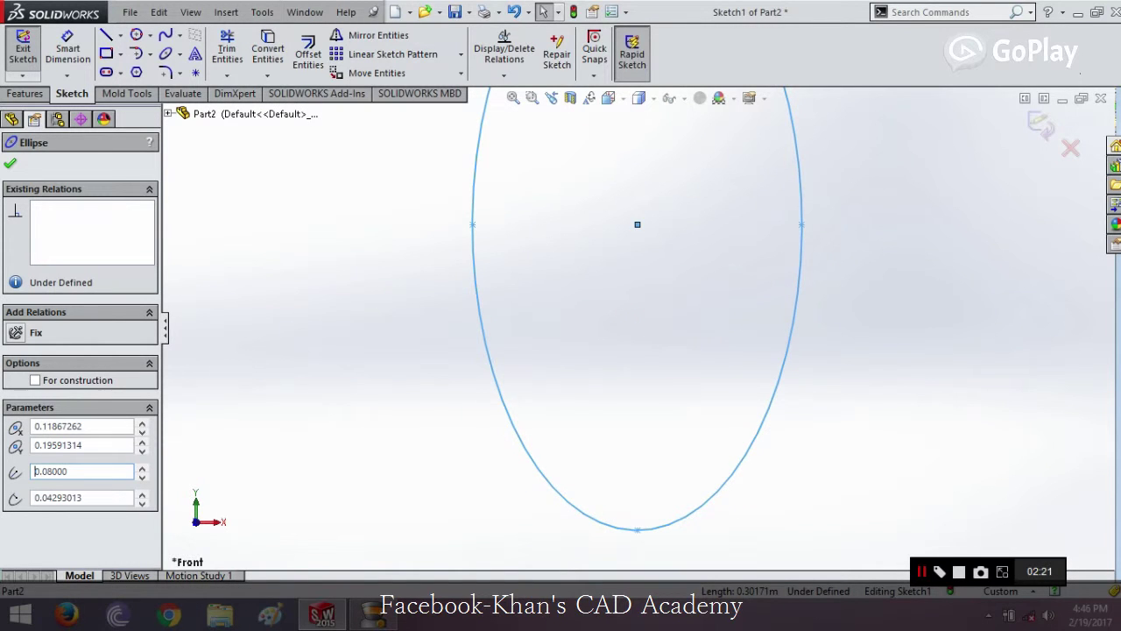
pyautogui.scroll(-3, 385, 443)
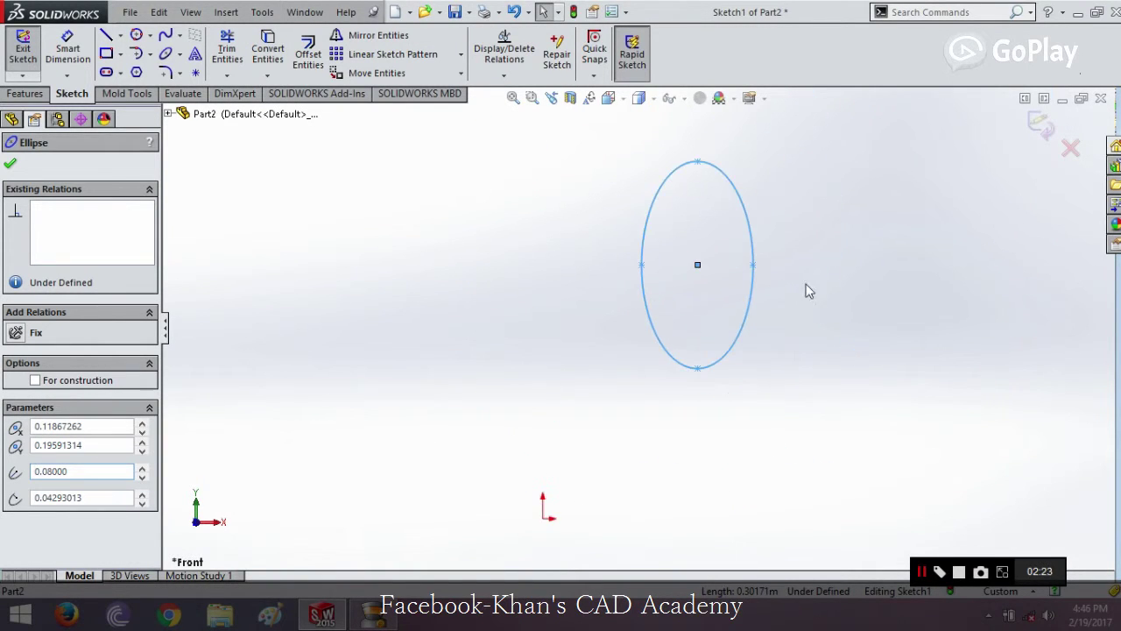
pyautogui.scroll(2, 788, 185)
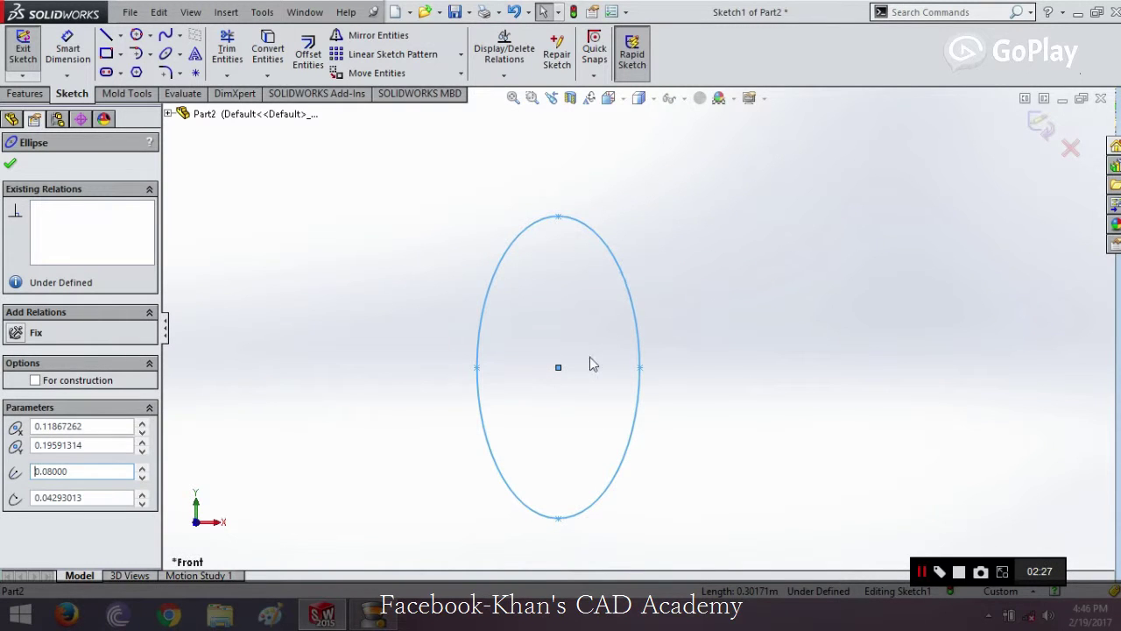
pyautogui.doubleClick(99, 497)
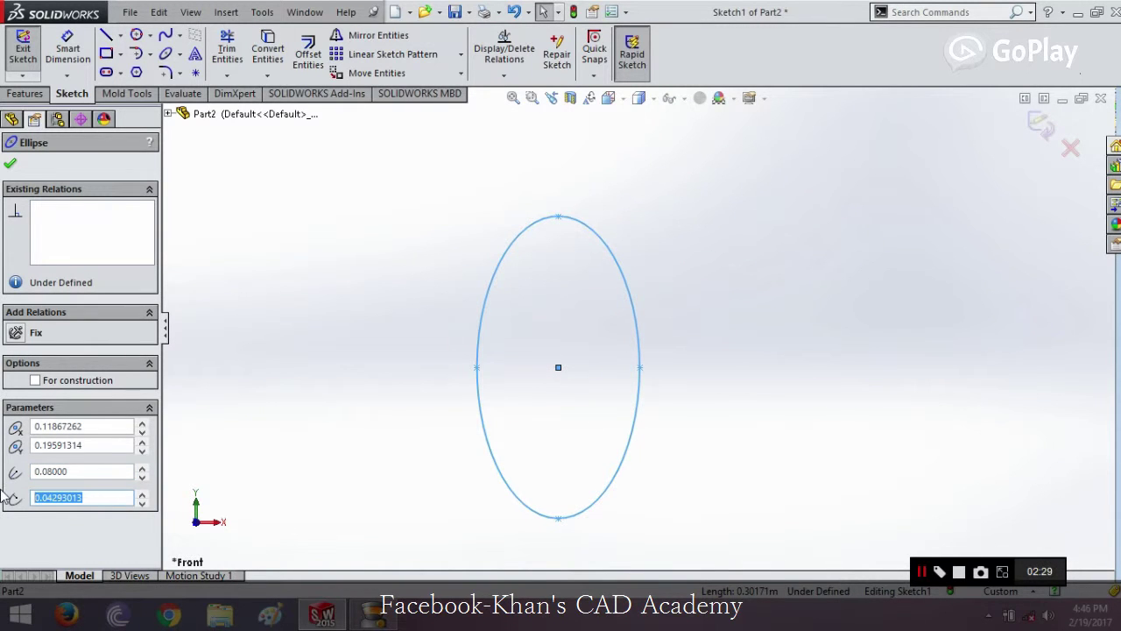
pyautogui.write('.')
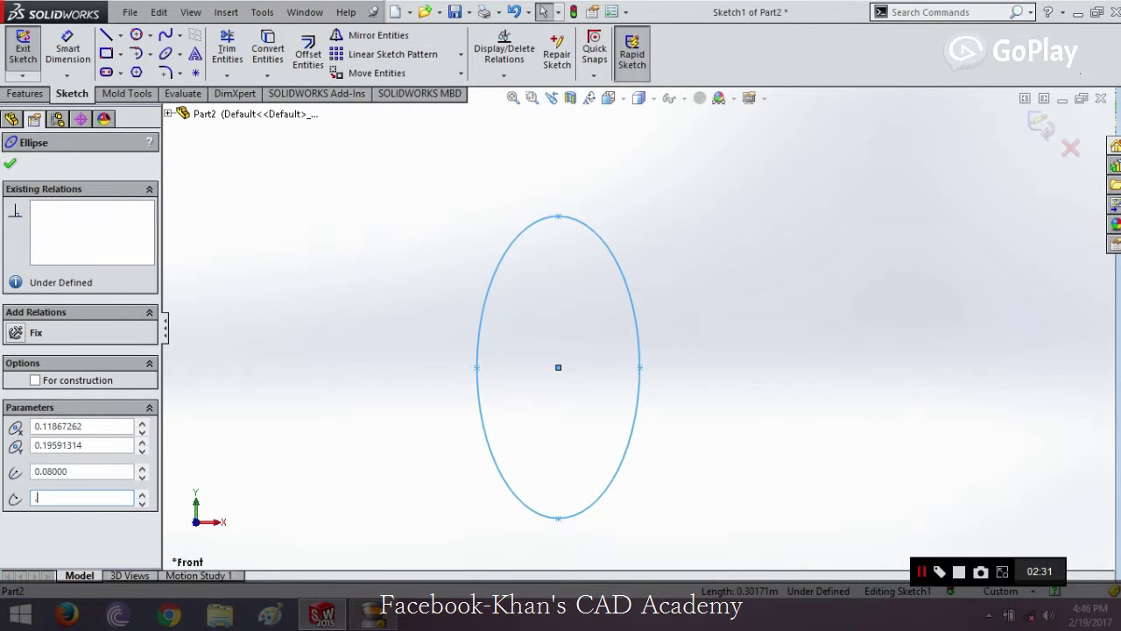
pyautogui.write('07')
pyautogui.press('Return')
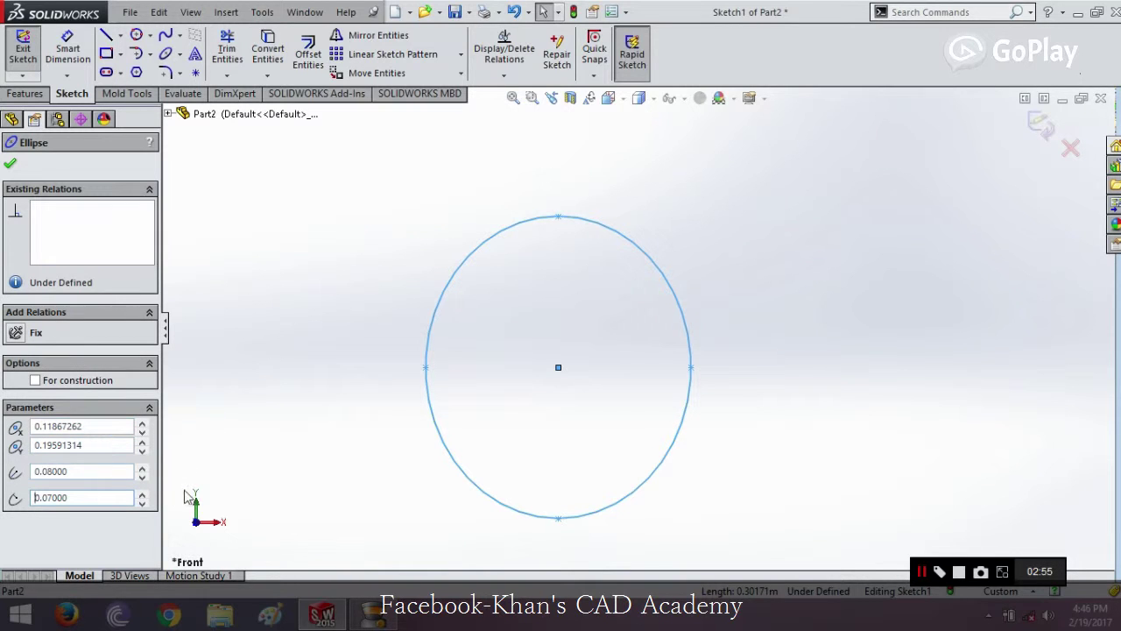
# Set the ellipse's centre coordinates to X 0 and Y 0 so it sits on the origin, and accept the parameters.
pyautogui.press('z')
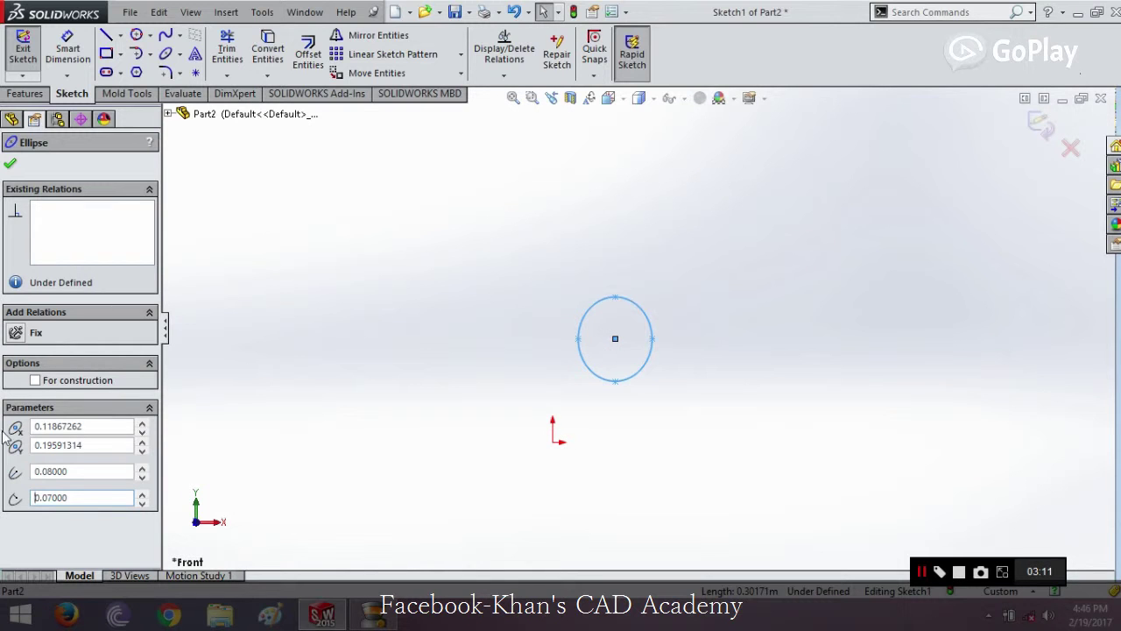
pyautogui.moveTo(103, 426); pyautogui.dragTo(3, 419)
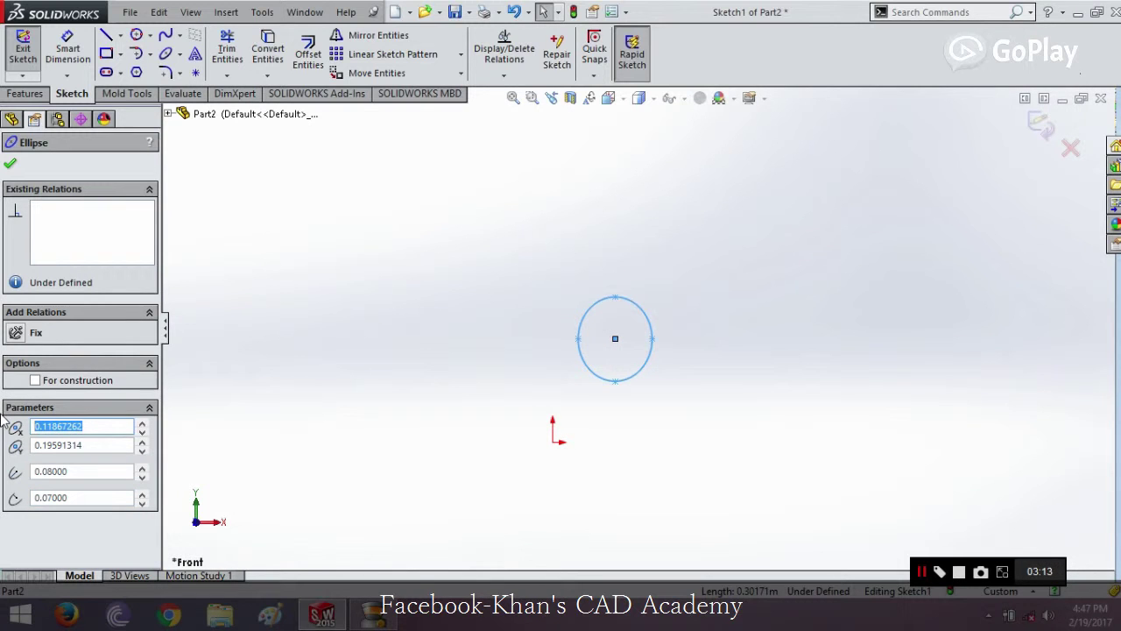
pyautogui.write('0')
pyautogui.click(78, 444)
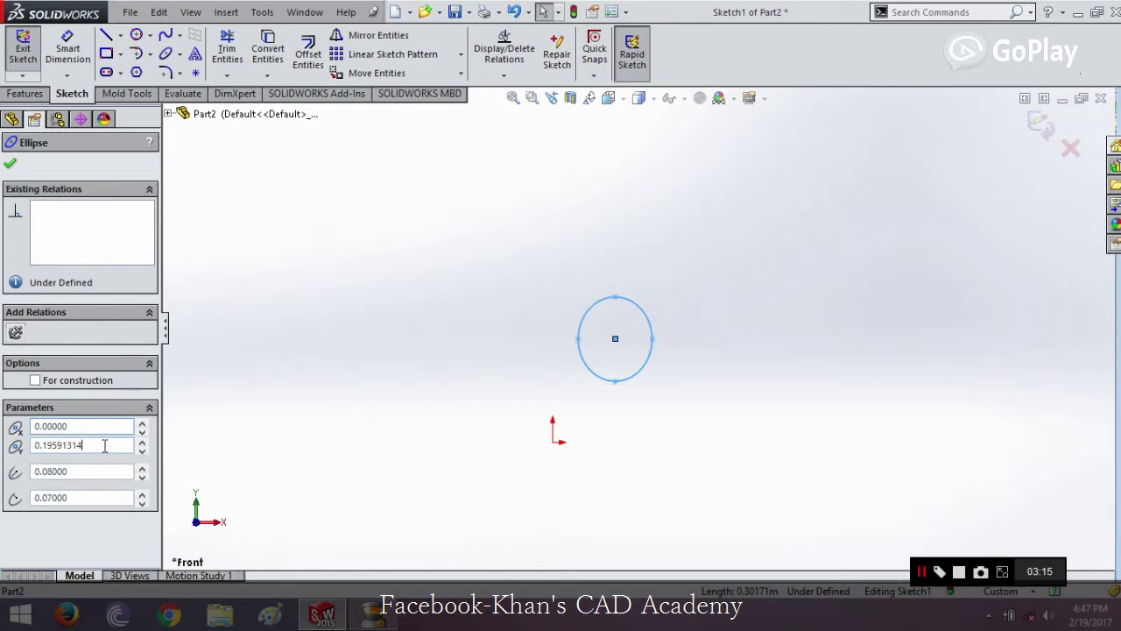
pyautogui.moveTo(78, 444); pyautogui.dragTo(12, 453)
pyautogui.write('0')
pyautogui.press('Return')
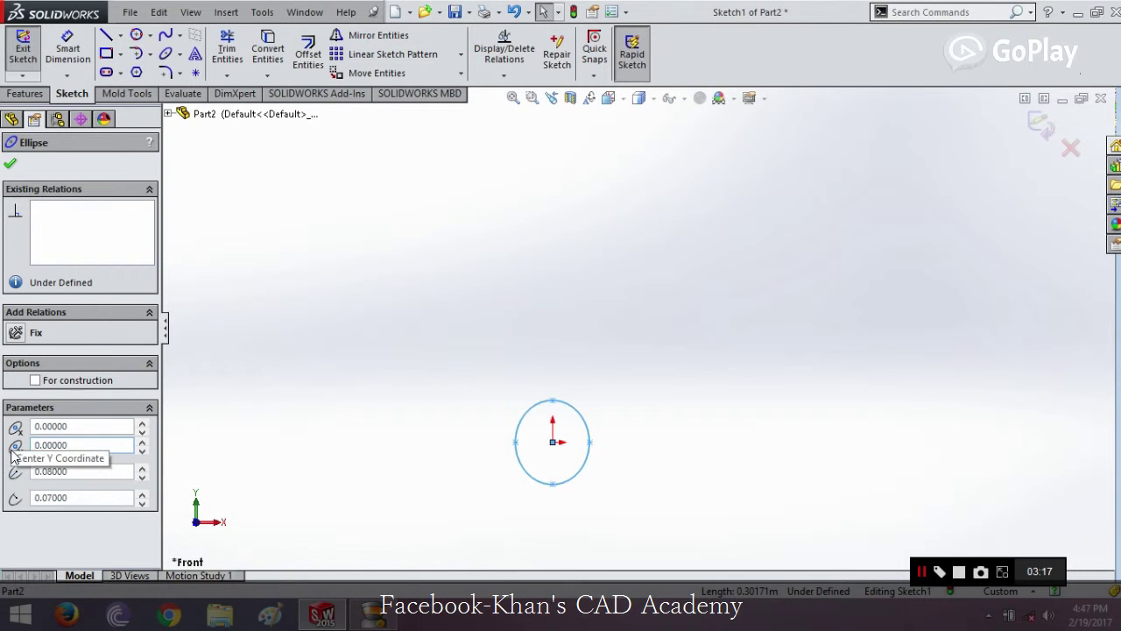
pyautogui.click(10, 162)
# Dimension the ellipse's vertical radius from its topmost point to its centre and set it to 0.09 m.
pyautogui.scroll(-2, 591, 470)
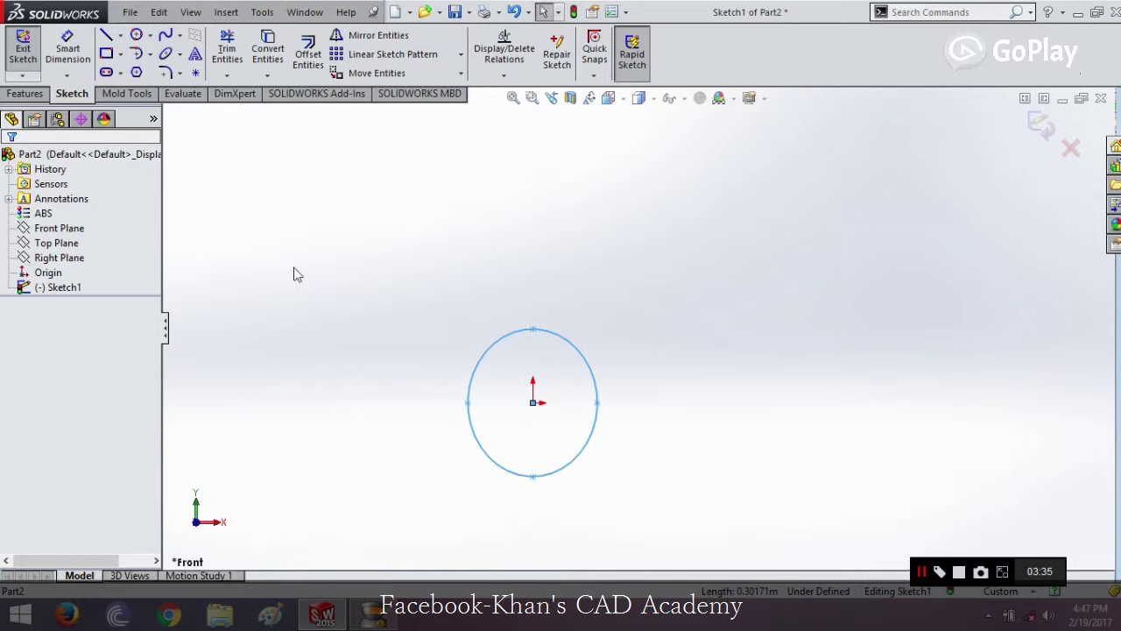
pyautogui.click(67, 46)
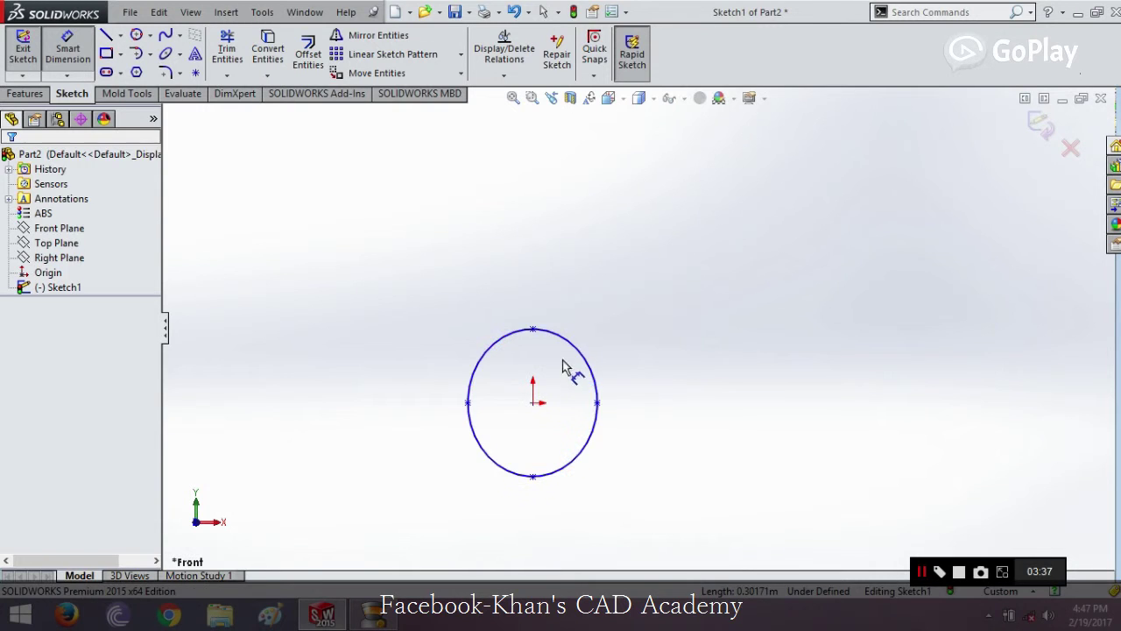
pyautogui.click(533, 330)
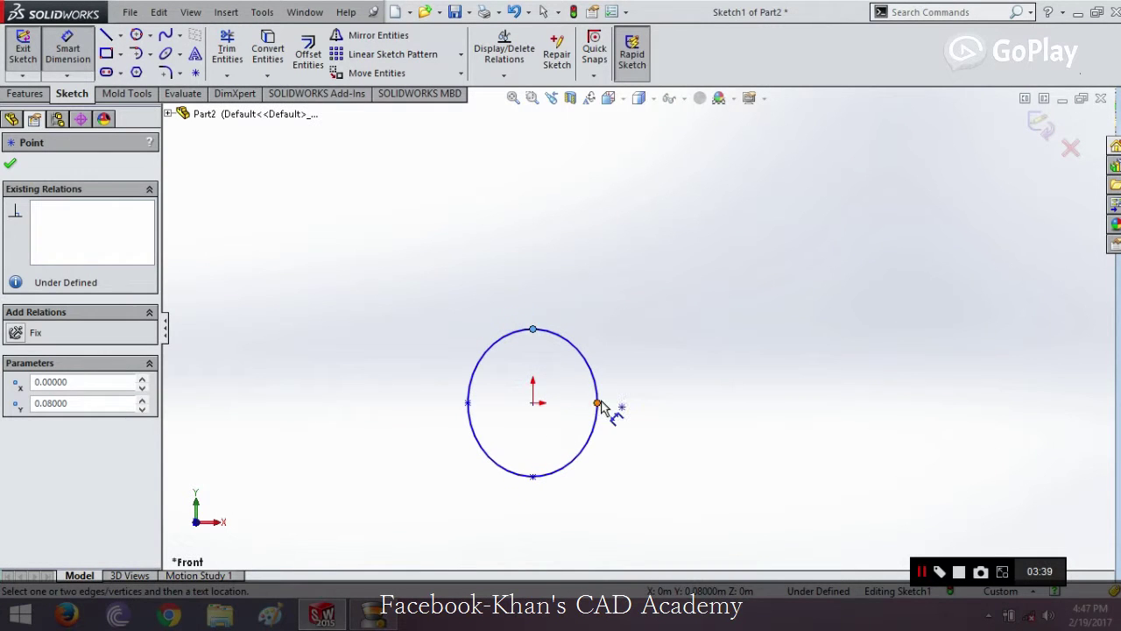
pyautogui.click(535, 402)
pyautogui.click(625, 377)
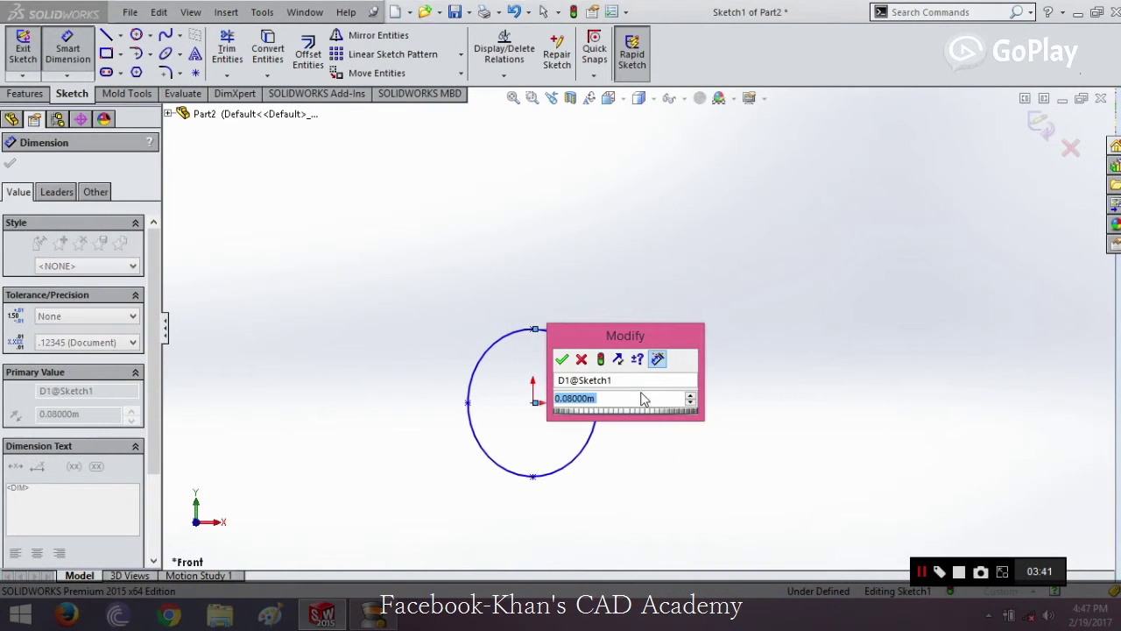
pyautogui.write('0.09')
pyautogui.press('Return')
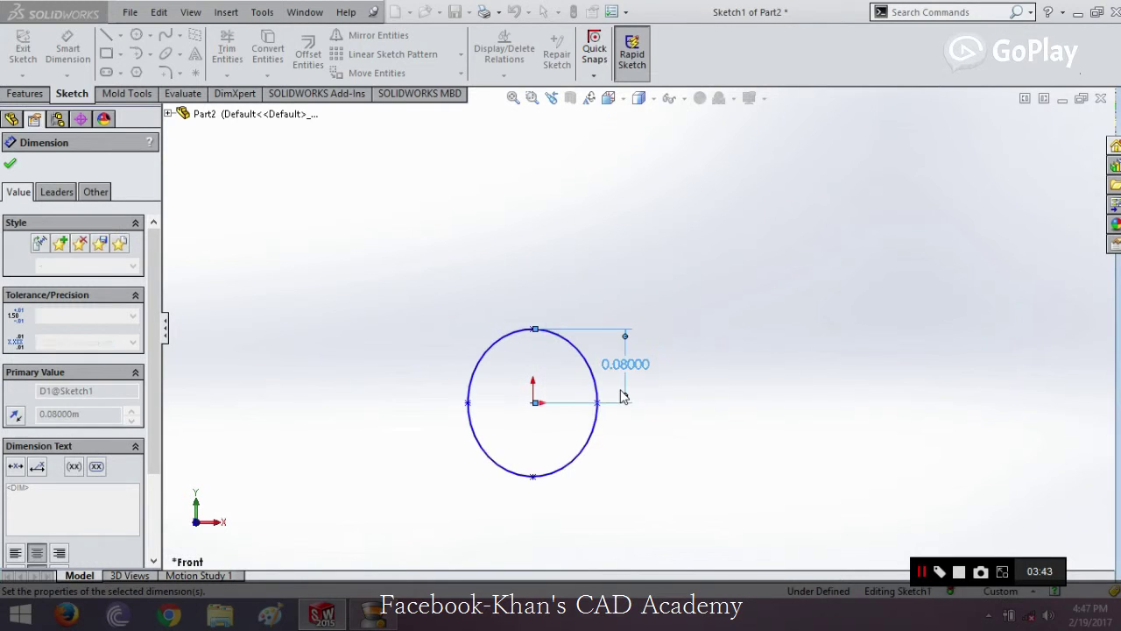
# Dimension the ellipse's horizontal radius from its leftmost point to its centre at 0.09 m and finish dimensioning.
pyautogui.click(467, 402)
pyautogui.click(534, 402)
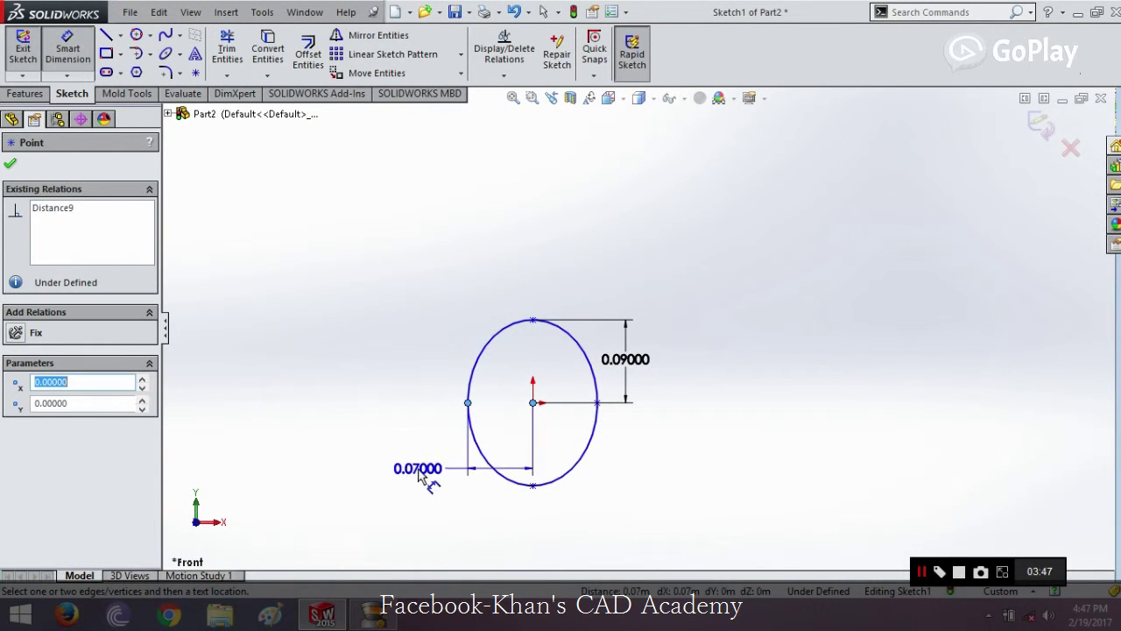
pyautogui.click(414, 473)
pyautogui.press('BackSpace')
pyautogui.write('0.09')
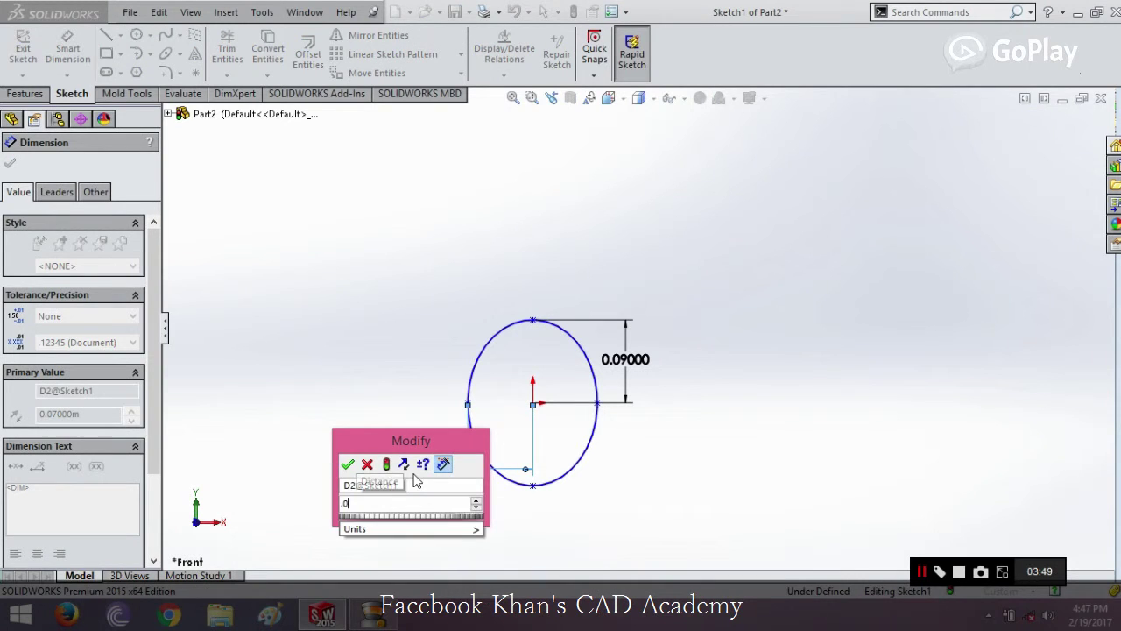
pyautogui.press('Return')
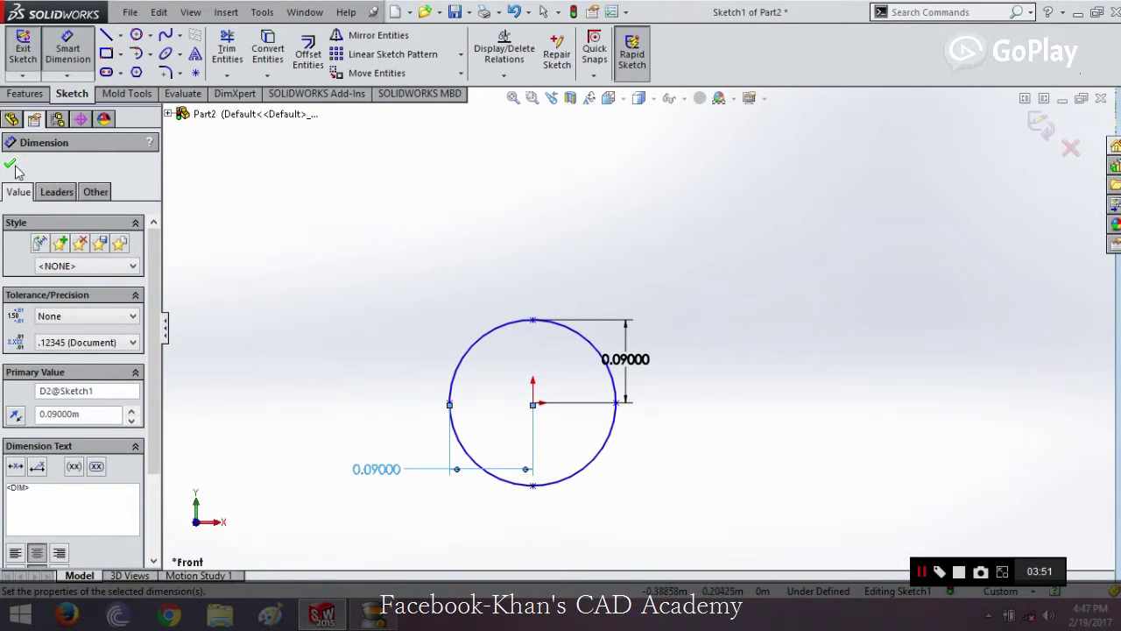
pyautogui.press('Escape')
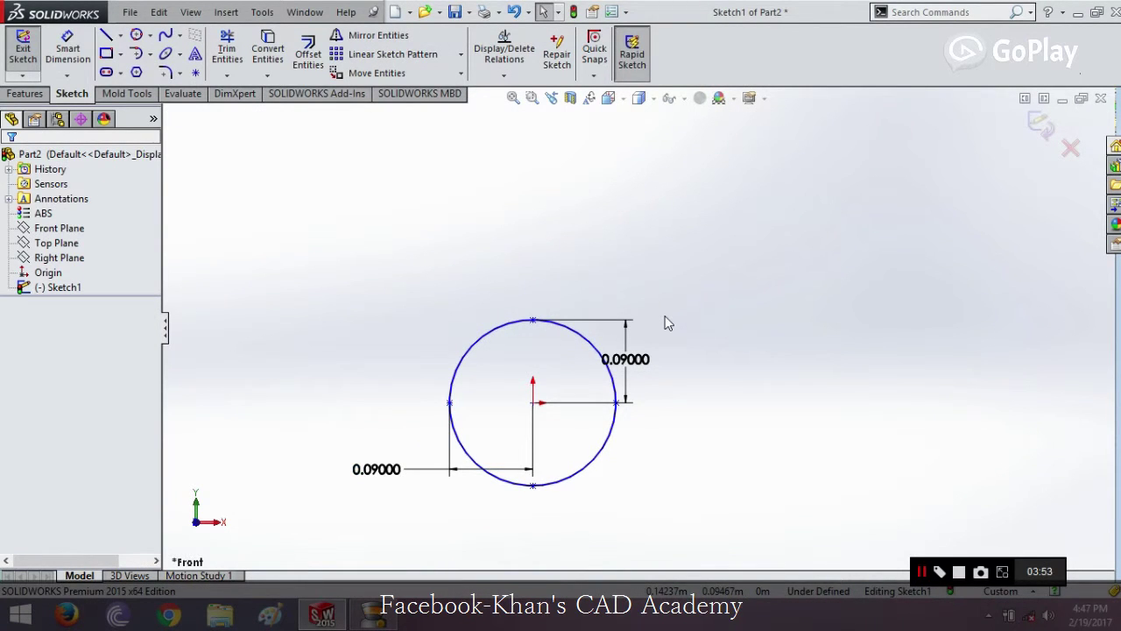
pyautogui.click(588, 466)
pyautogui.click(283, 365)
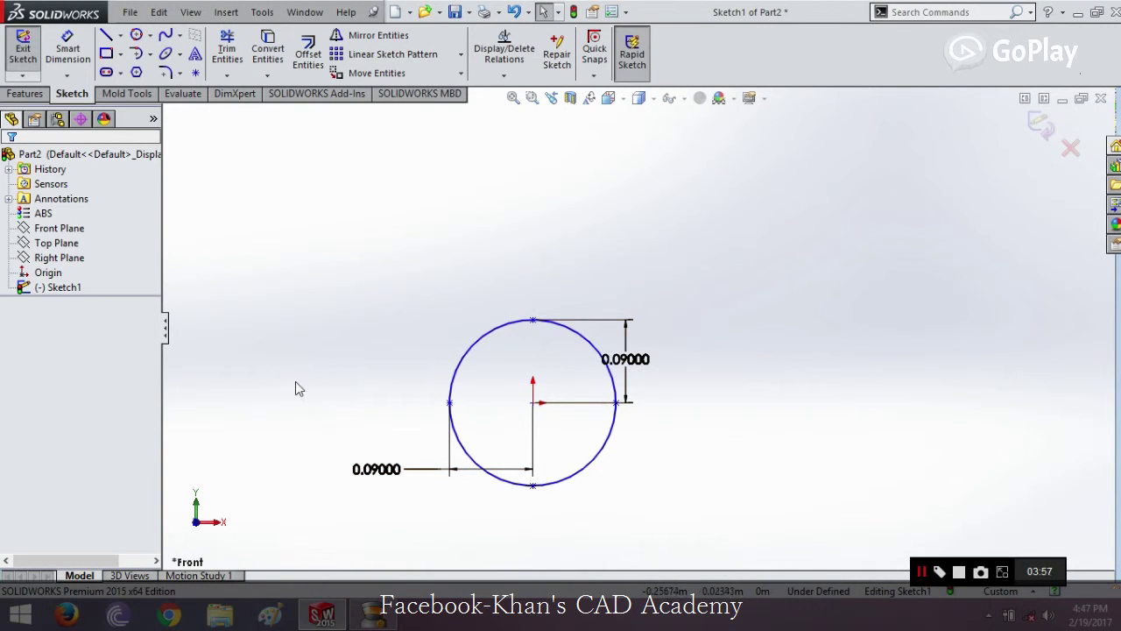
# Move the ellipse by its centre point from the origin to about X 0.194 m, Y 0.124 m.
pyautogui.click(420, 72)
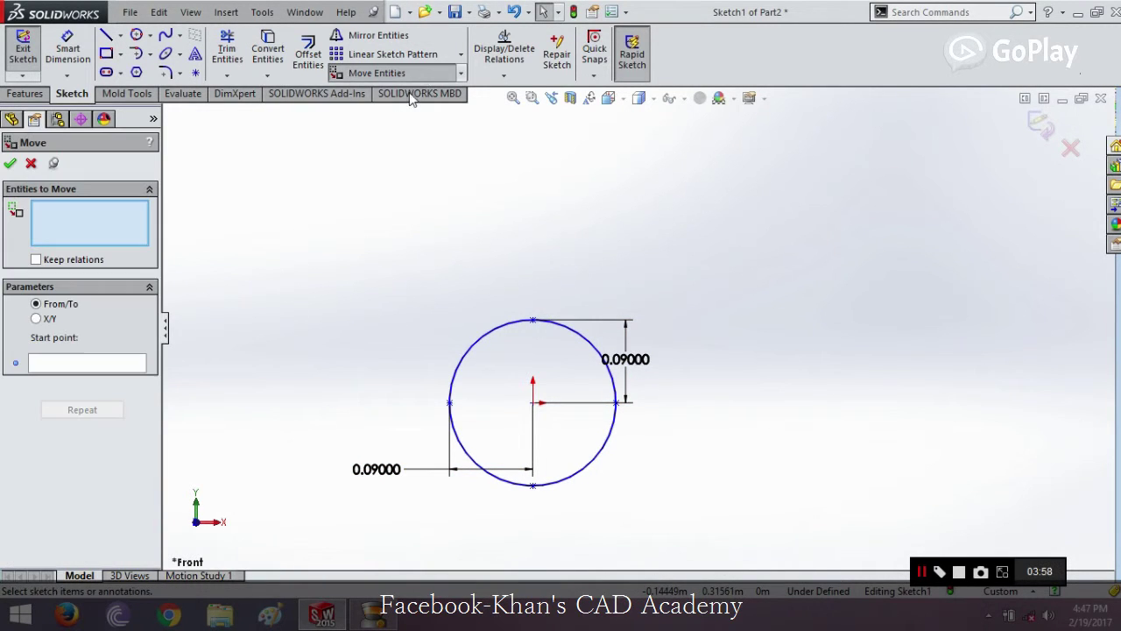
pyautogui.click(612, 375)
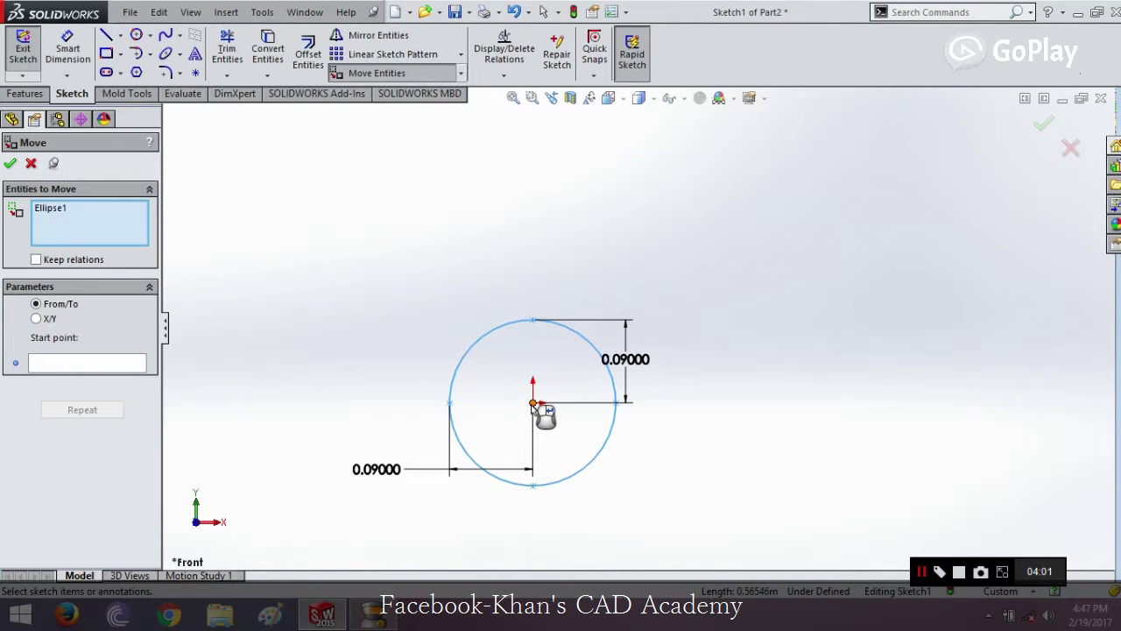
pyautogui.click(104, 368)
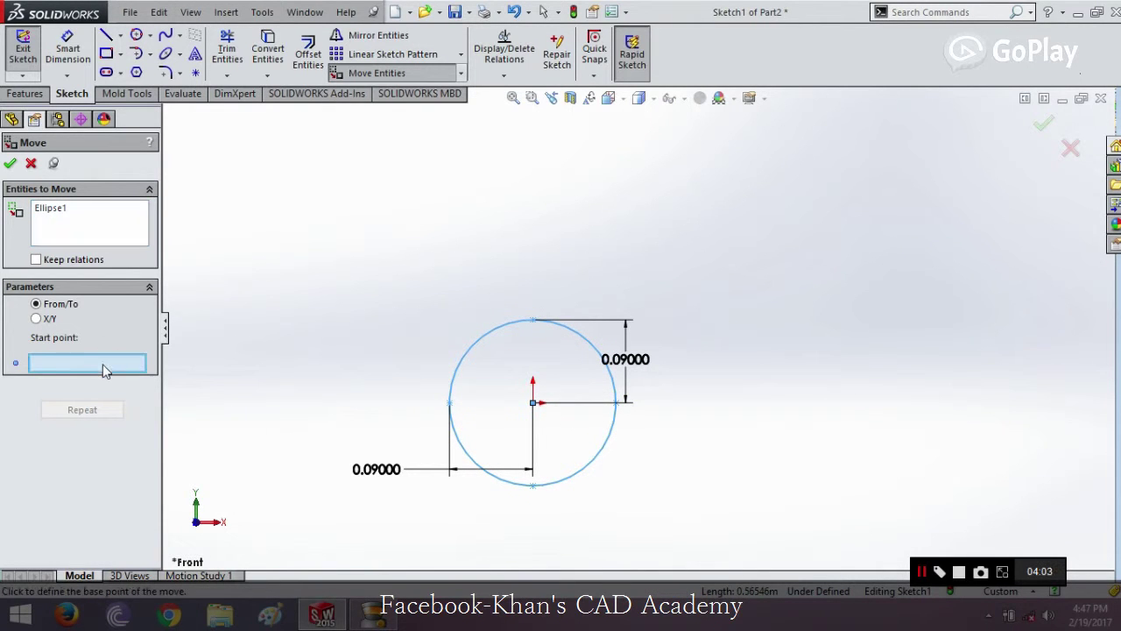
pyautogui.click(532, 403)
pyautogui.click(712, 288)
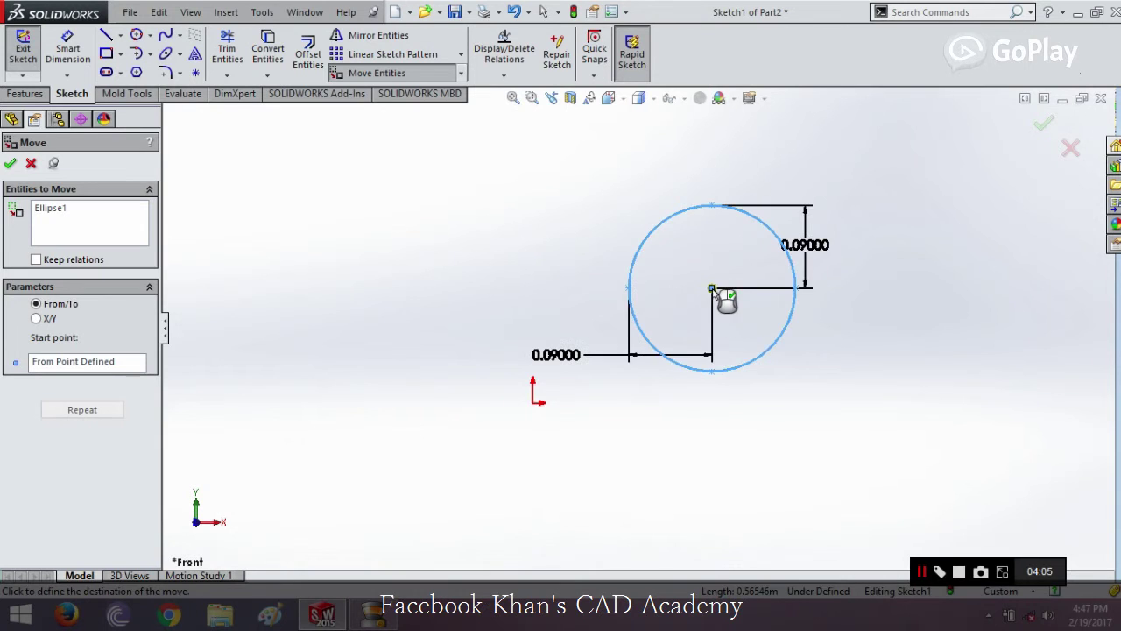
pyautogui.click(11, 164)
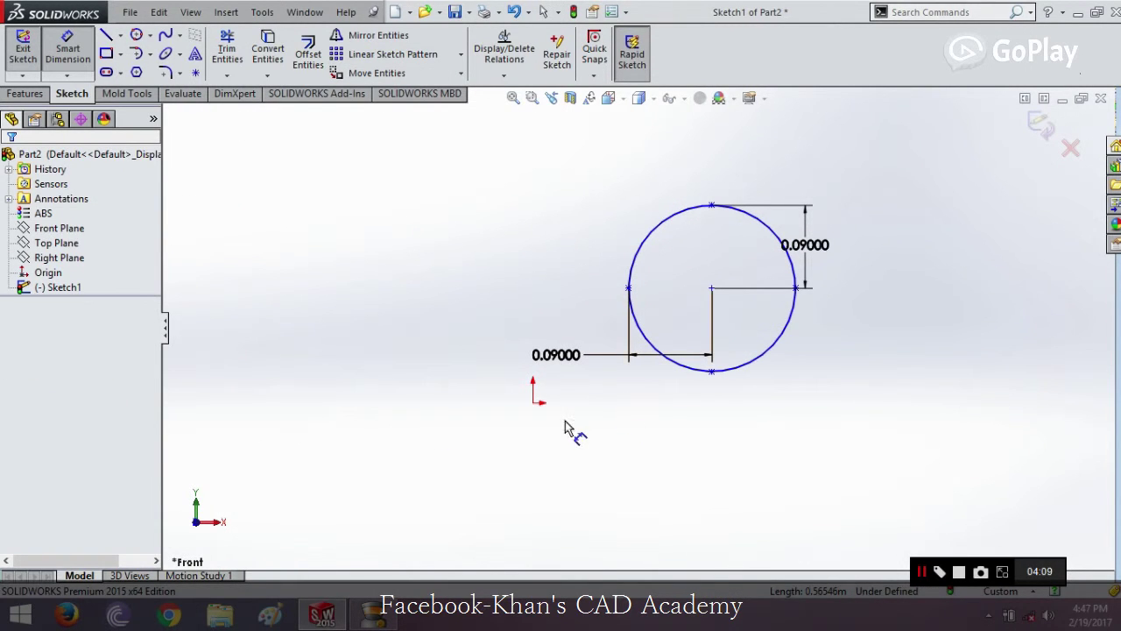
# Dimension the horizontal distance from the origin to the ellipse's centre and set it to 0.2 m.
pyautogui.click(533, 404)
pyautogui.click(711, 289)
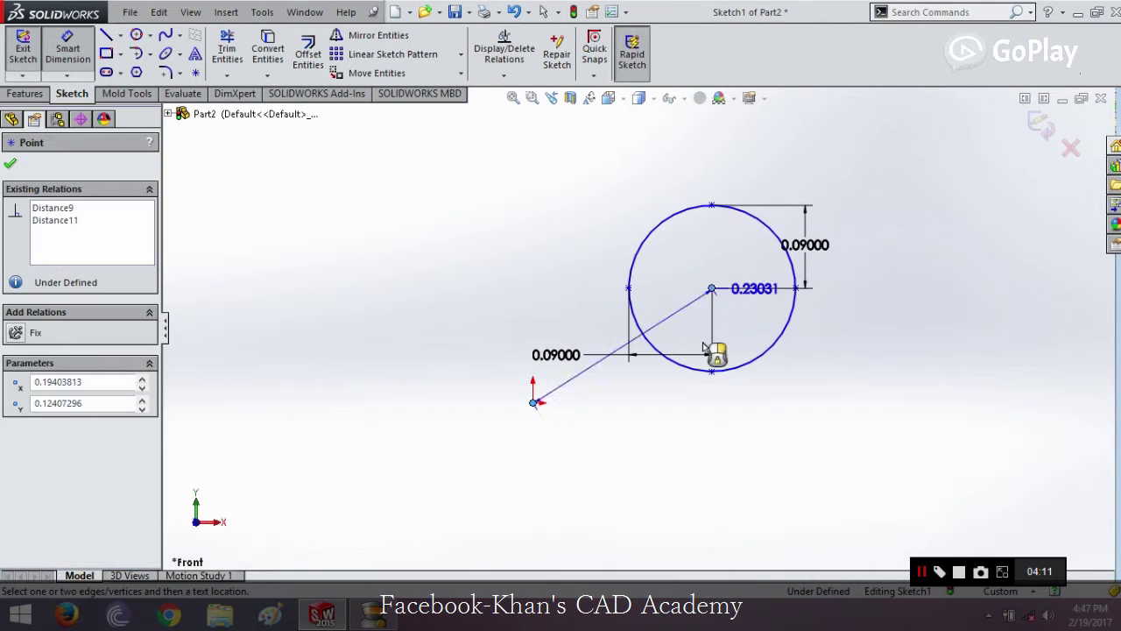
pyautogui.click(681, 480)
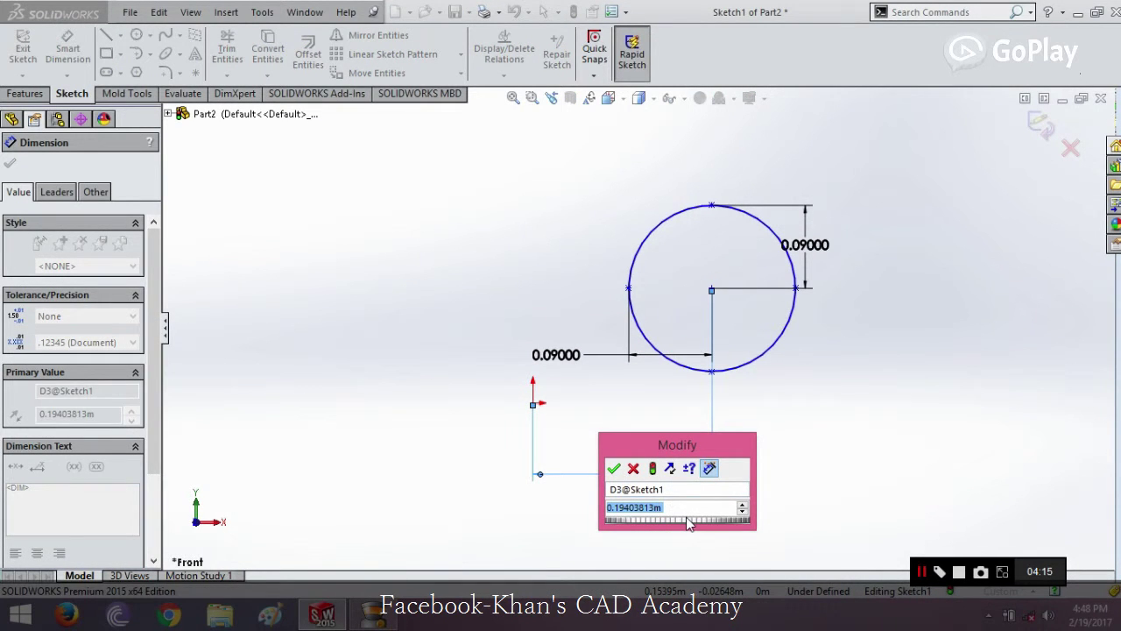
pyautogui.write('0.2')
pyautogui.press('Return')
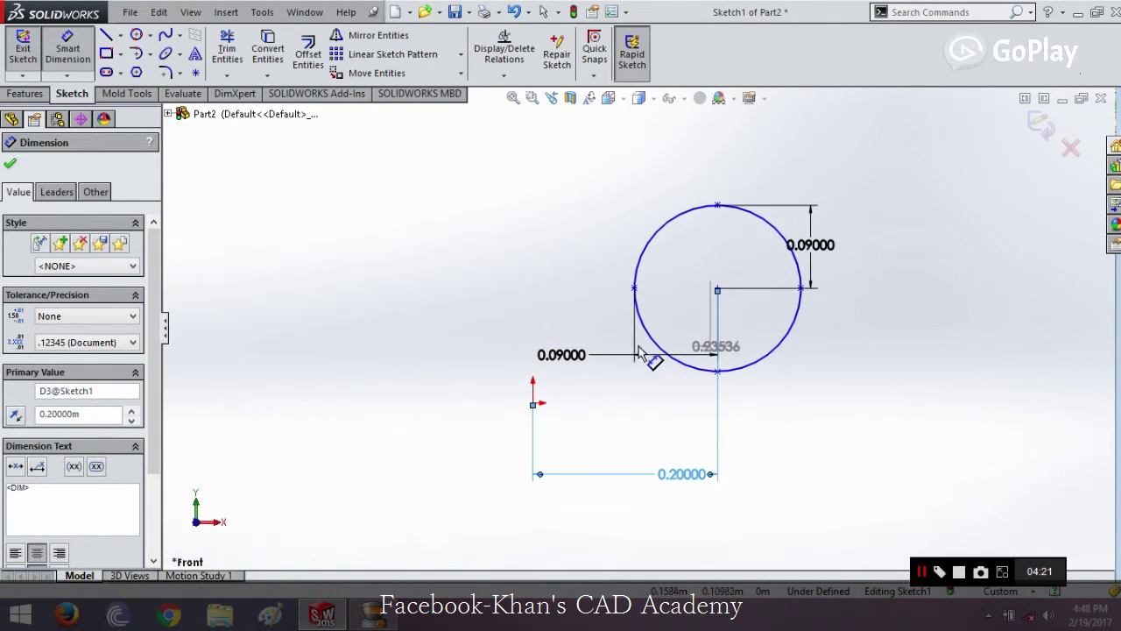
pyautogui.press('Escape')
pyautogui.press('Escape')
# Dimension the vertical distance from the origin to the ellipse's centre as 0.2 m and finish dimensioning.
pyautogui.click(66, 48)
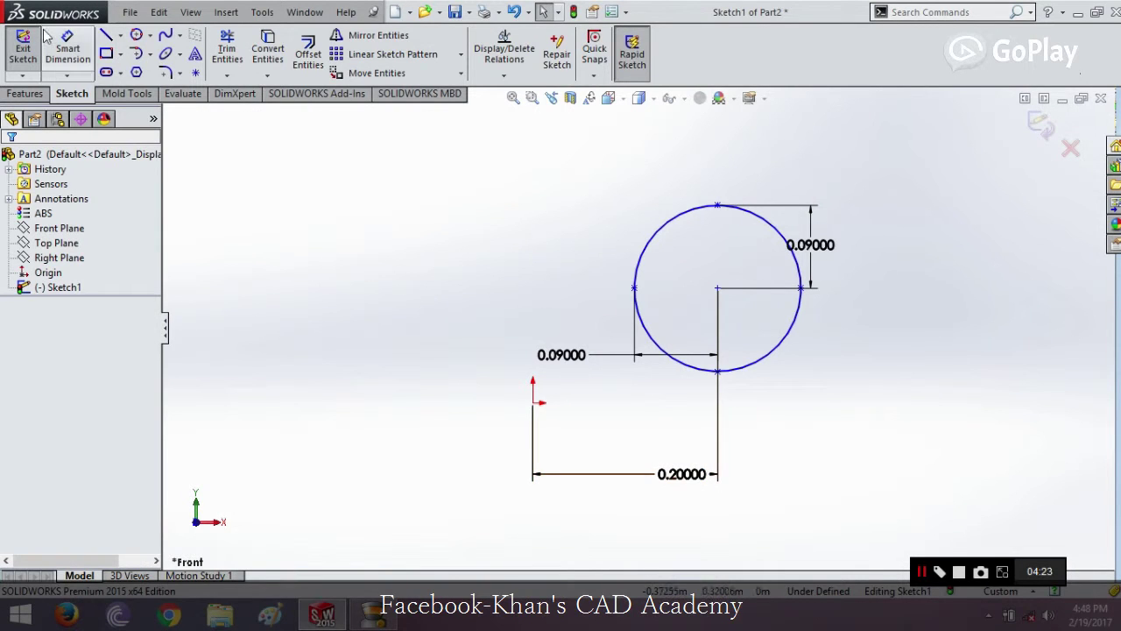
pyautogui.click(532, 402)
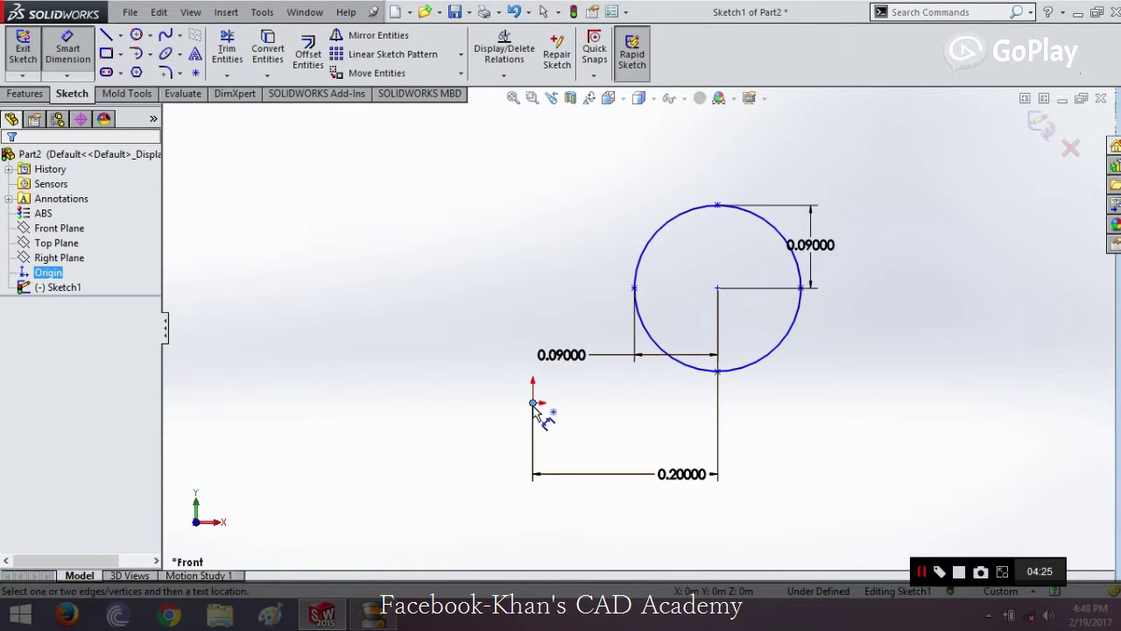
pyautogui.click(718, 289)
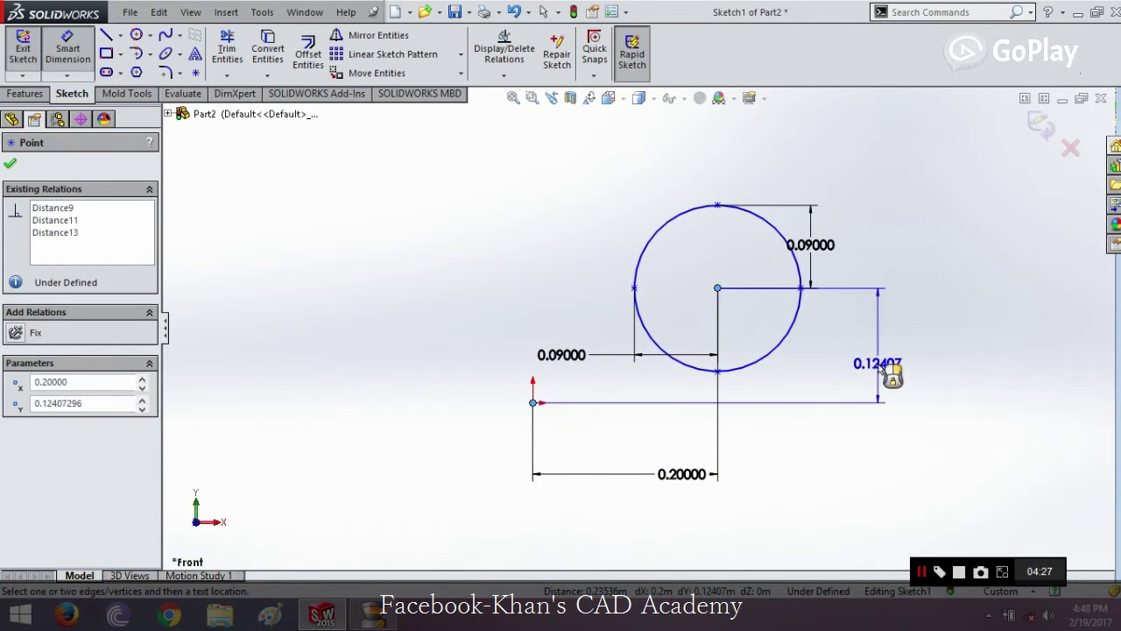
pyautogui.click(880, 390)
pyautogui.write('0.2')
pyautogui.press('Return')
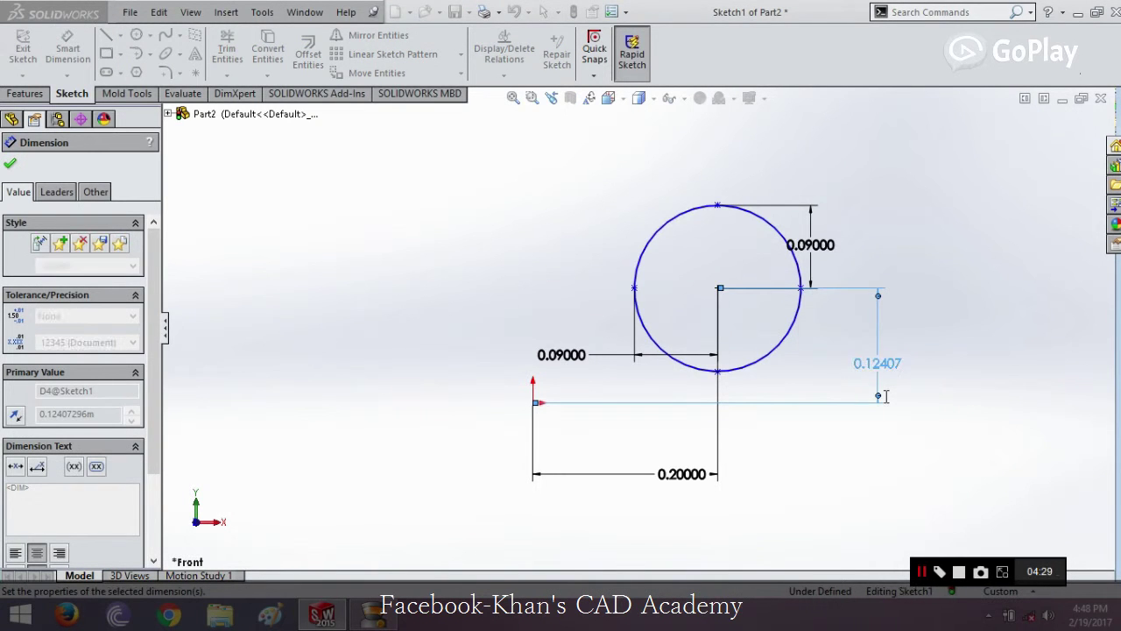
pyautogui.click(10, 164)
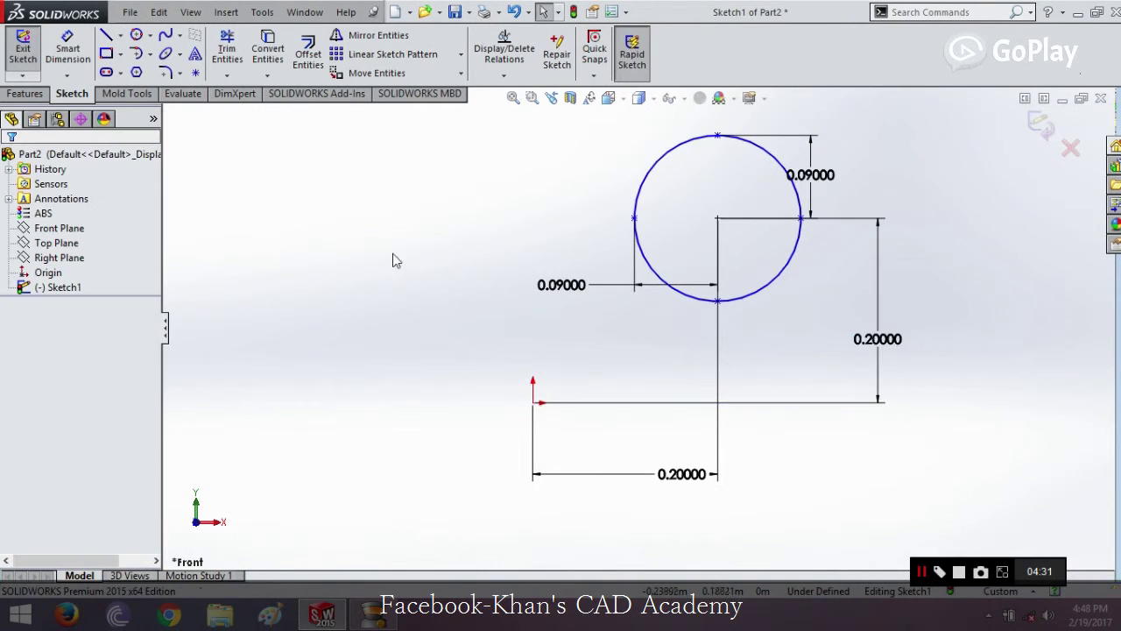
# Delete the ellipse together with all its dimensions from the sketch.
pyautogui.scroll(-3, 797, 329)
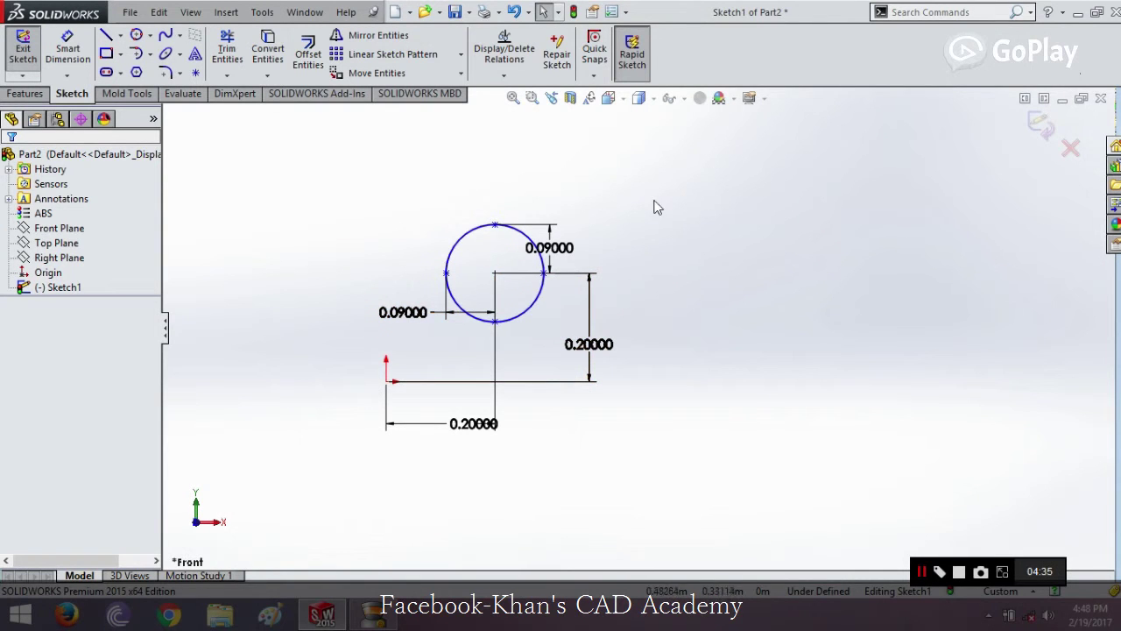
pyautogui.moveTo(657, 202)
pyautogui.mouseDown()
pyautogui.moveTo(438, 446)
pyautogui.moveTo(338, 473)
pyautogui.mouseUp()
pyautogui.press('Delete')
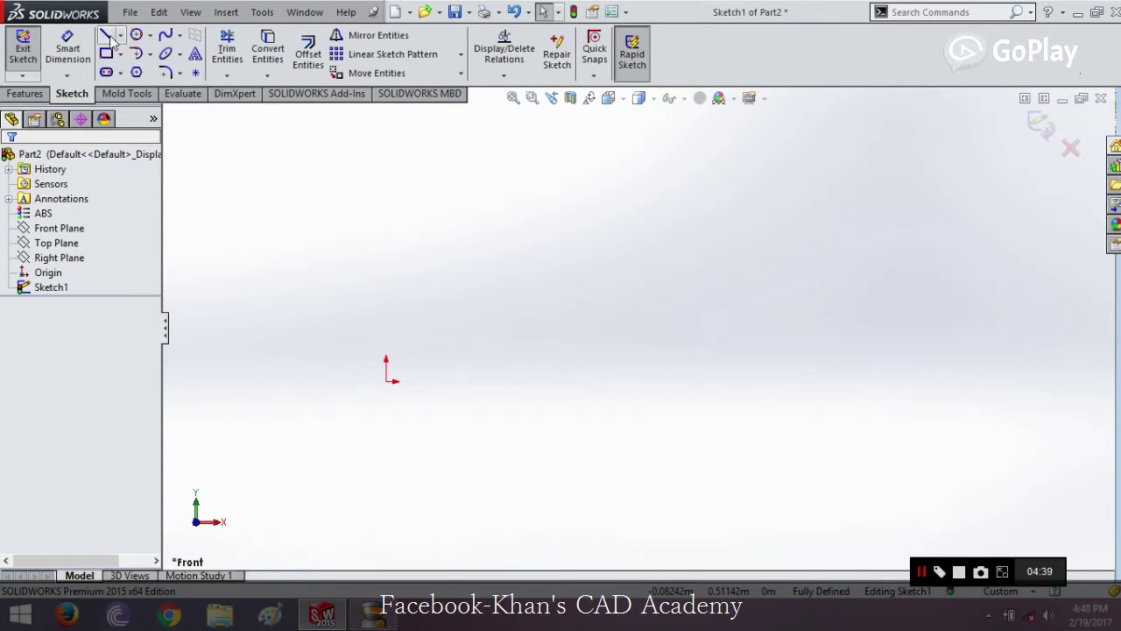
# Sketch a partial ellipse centred at about (0.386, 0.116) m, radii about 0.083 m horizontally and 0.159 m vertically, clockwise from its lowest point to its upper-right side.
pyautogui.click(179, 54)
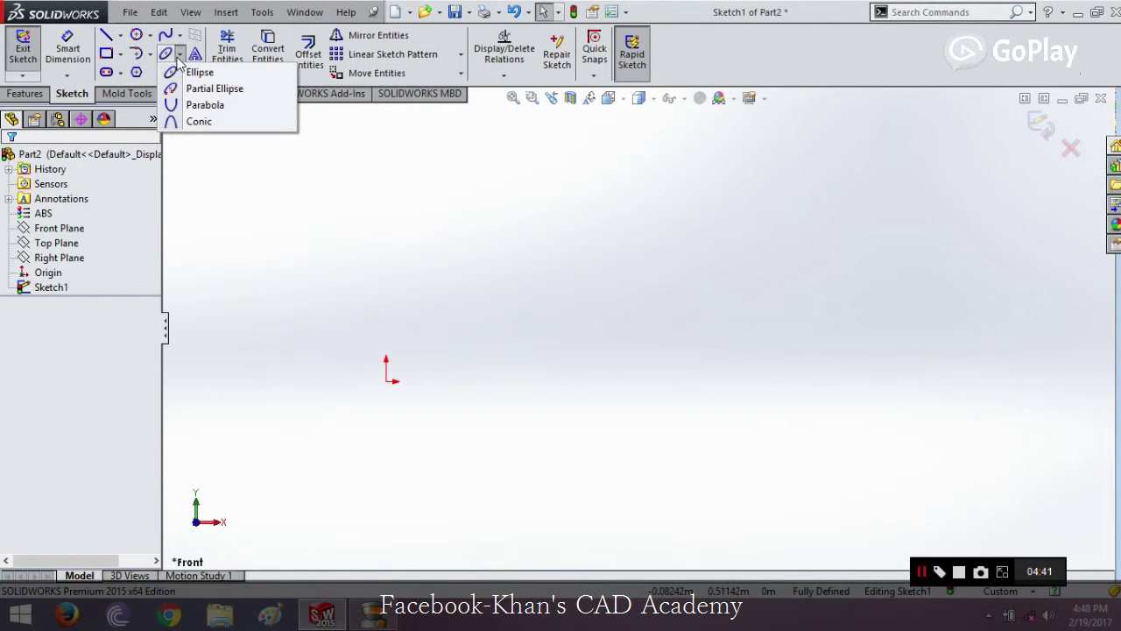
pyautogui.click(213, 91)
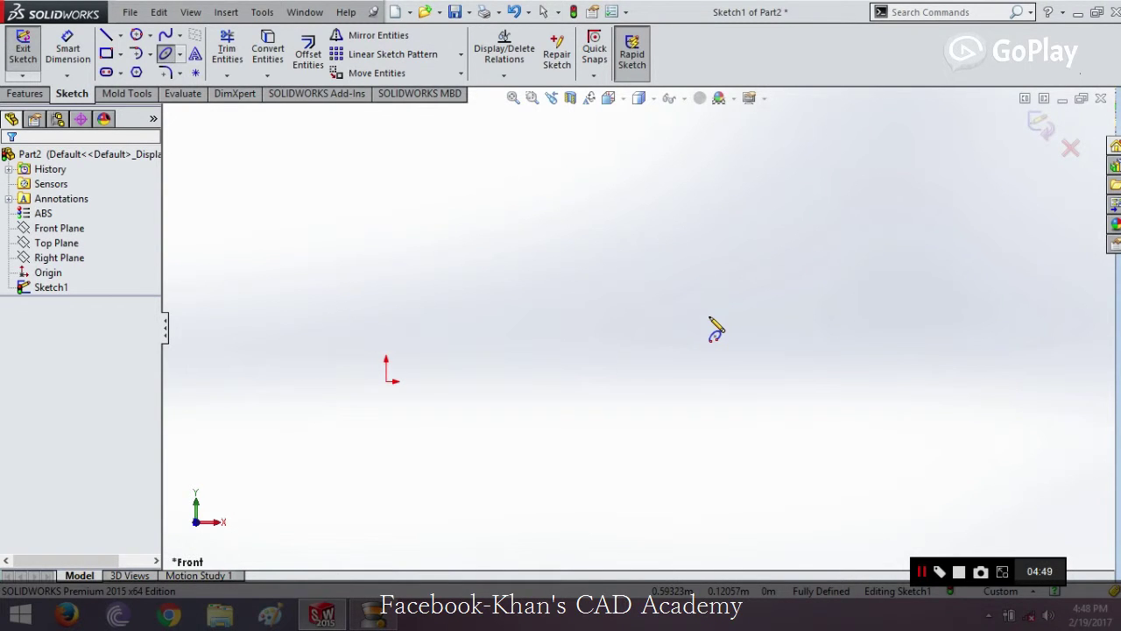
pyautogui.click(596, 321)
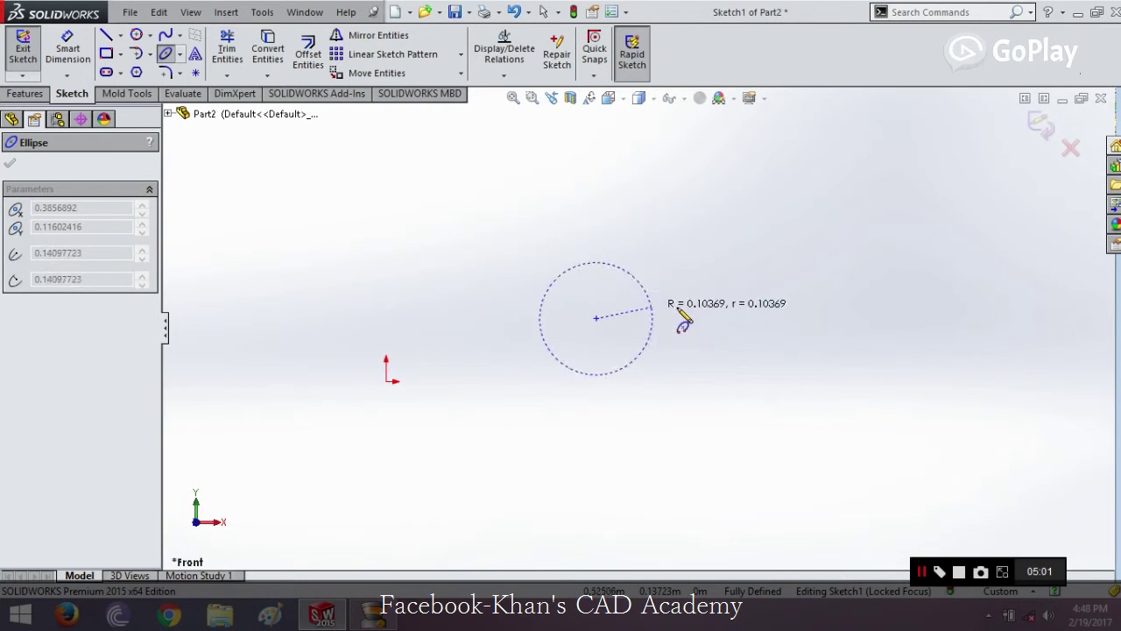
pyautogui.click(641, 321)
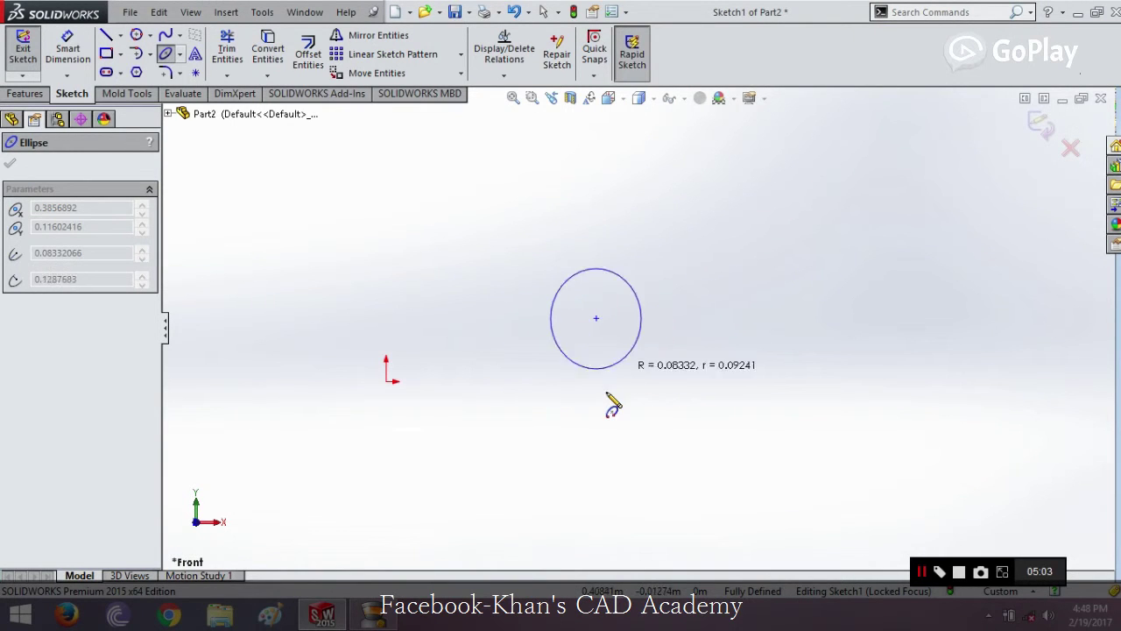
pyautogui.click(600, 405)
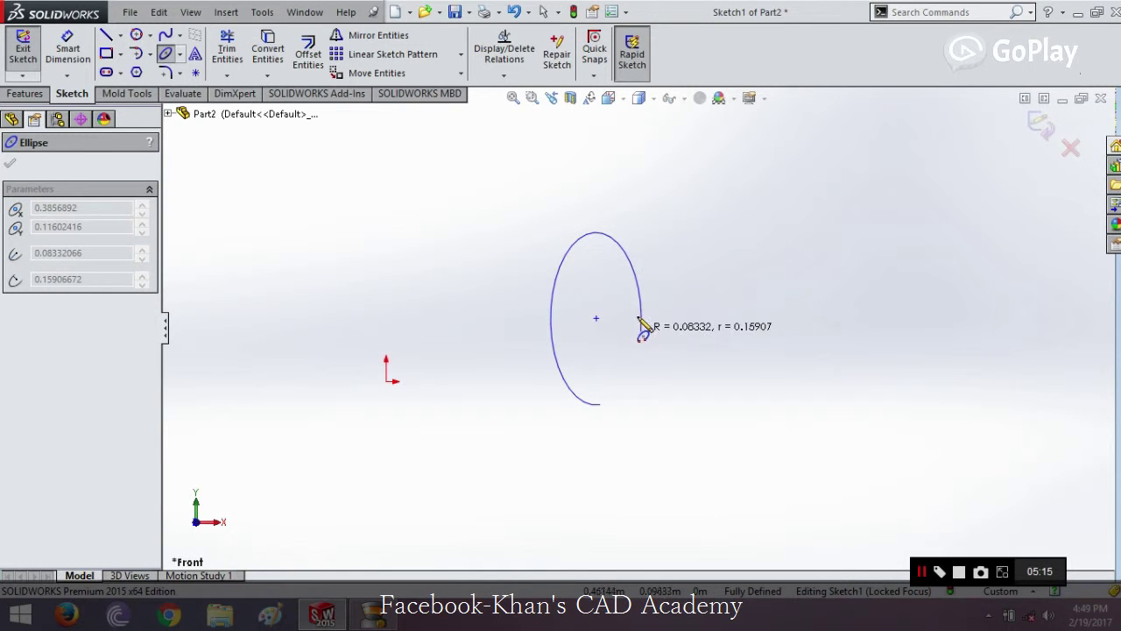
pyautogui.click(638, 287)
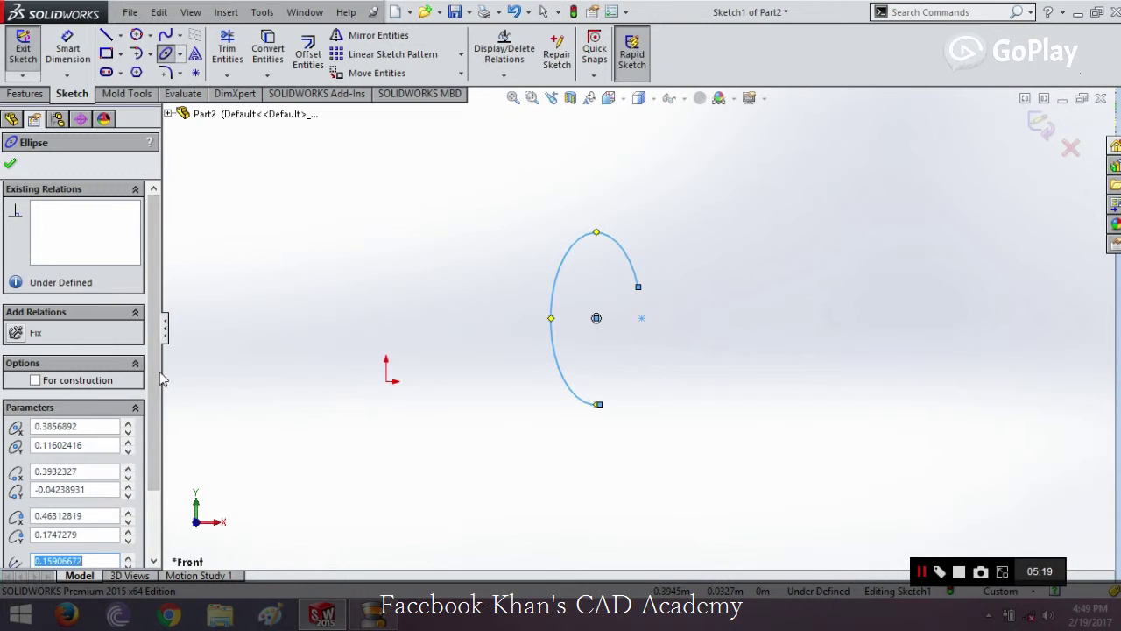
# Set the partial ellipse's centre coordinates to X 0.2 m and Y 0.2 m.
pyautogui.scroll(-2, 131, 390)
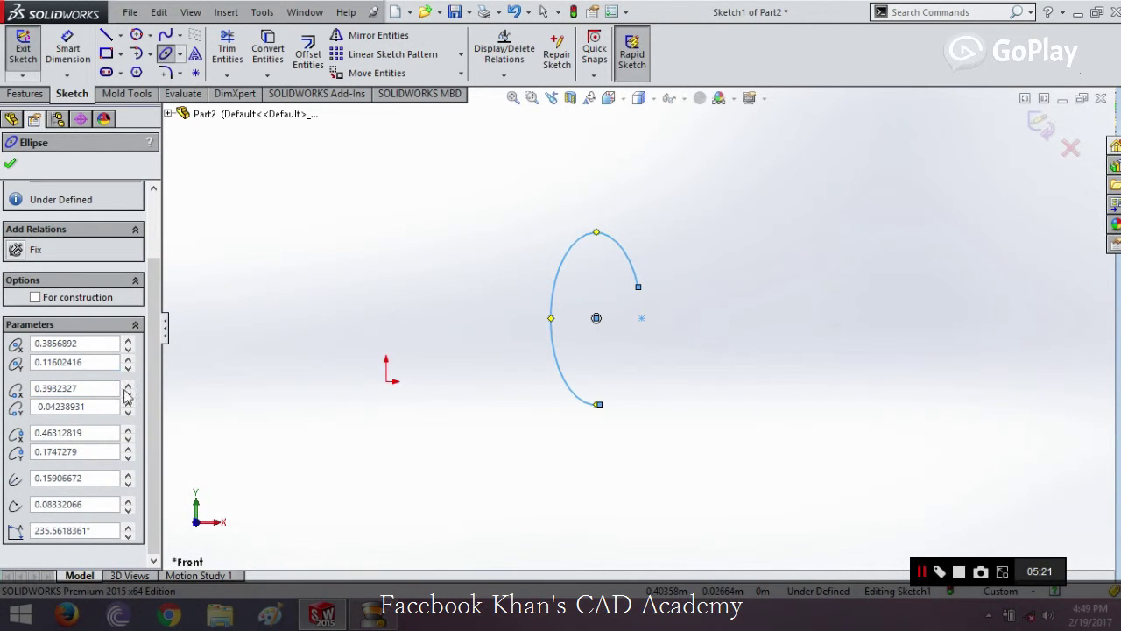
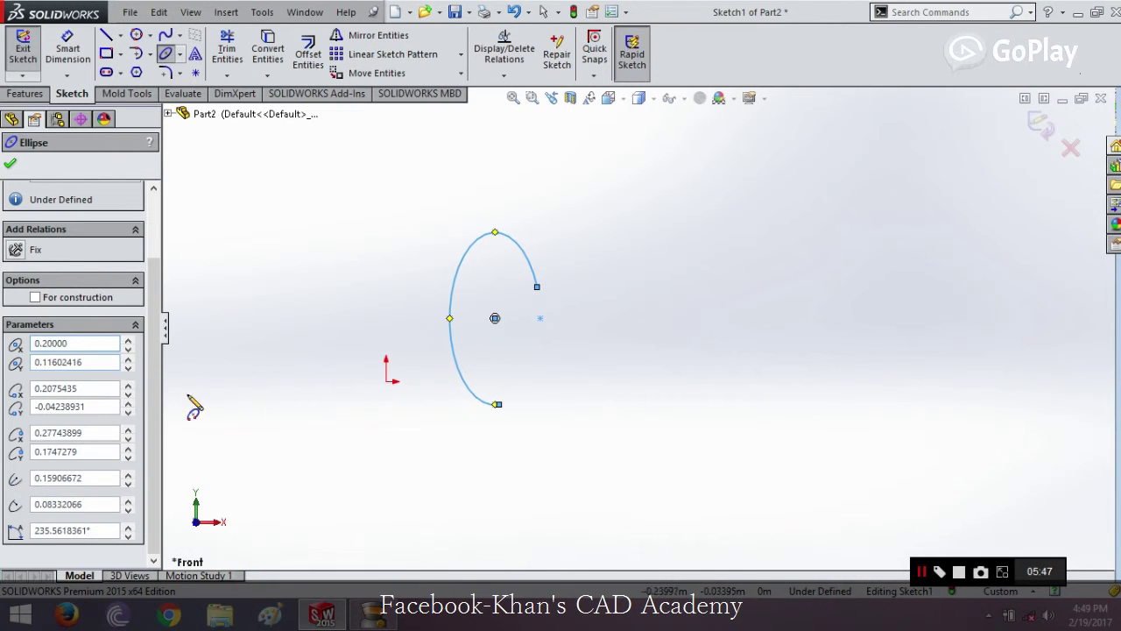
pyautogui.moveTo(83, 362); pyautogui.dragTo(3, 359)
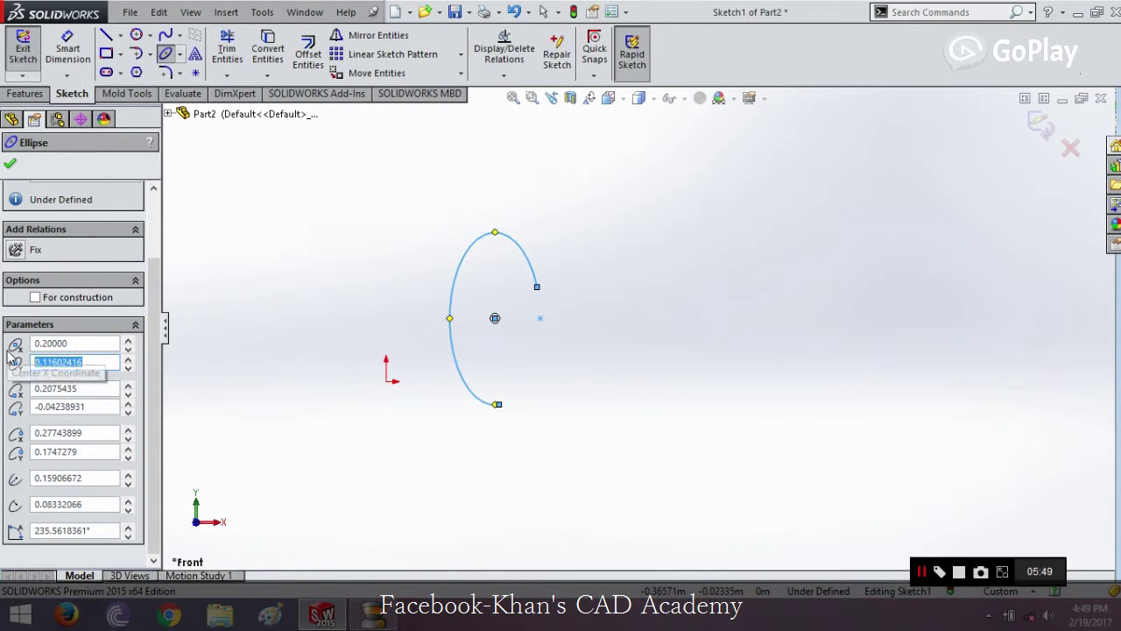
pyautogui.write('0.2')
pyautogui.press('Return')
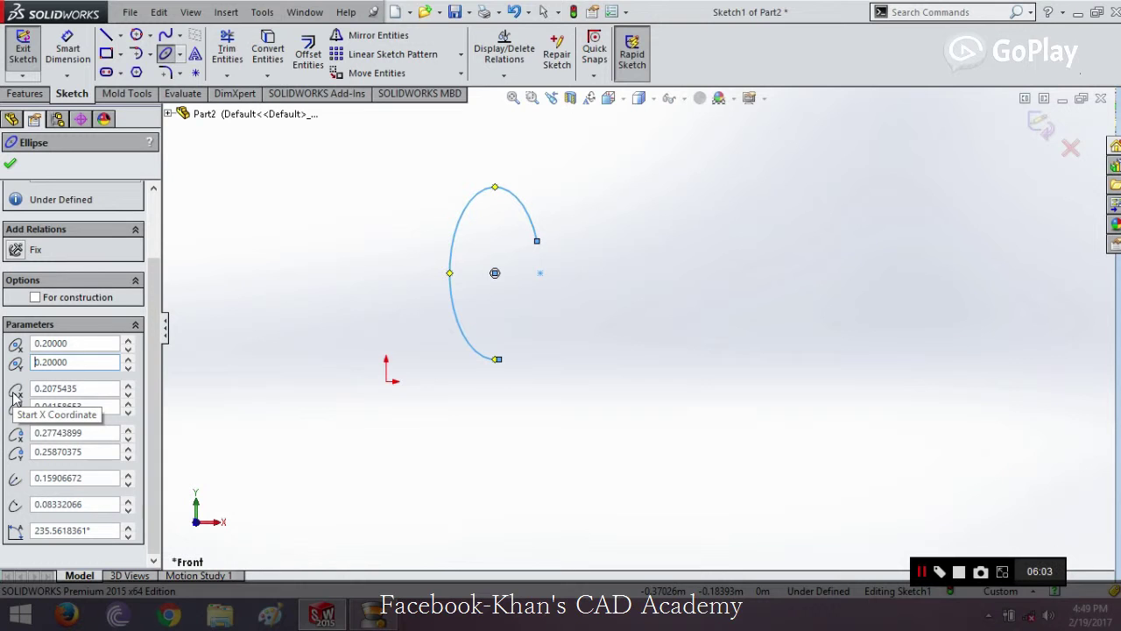
# Increase the partial ellipse's start X coordinate in 0.01 m increments to about 0.418 m.
pyautogui.moveTo(42, 388); pyautogui.dragTo(122, 394)
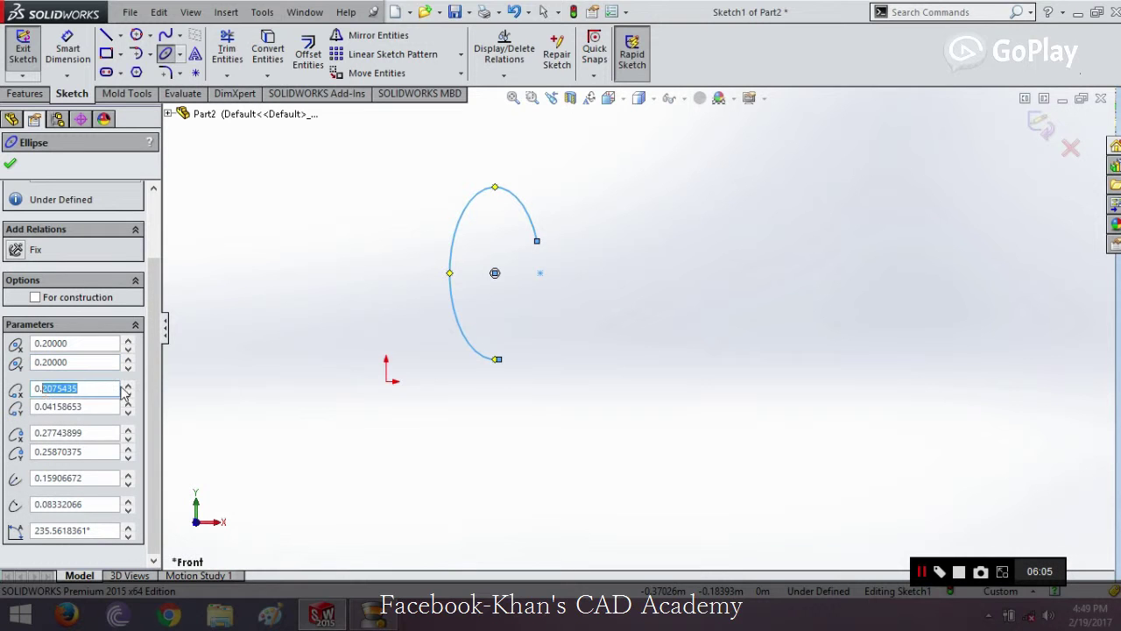
pyautogui.click(112, 387)
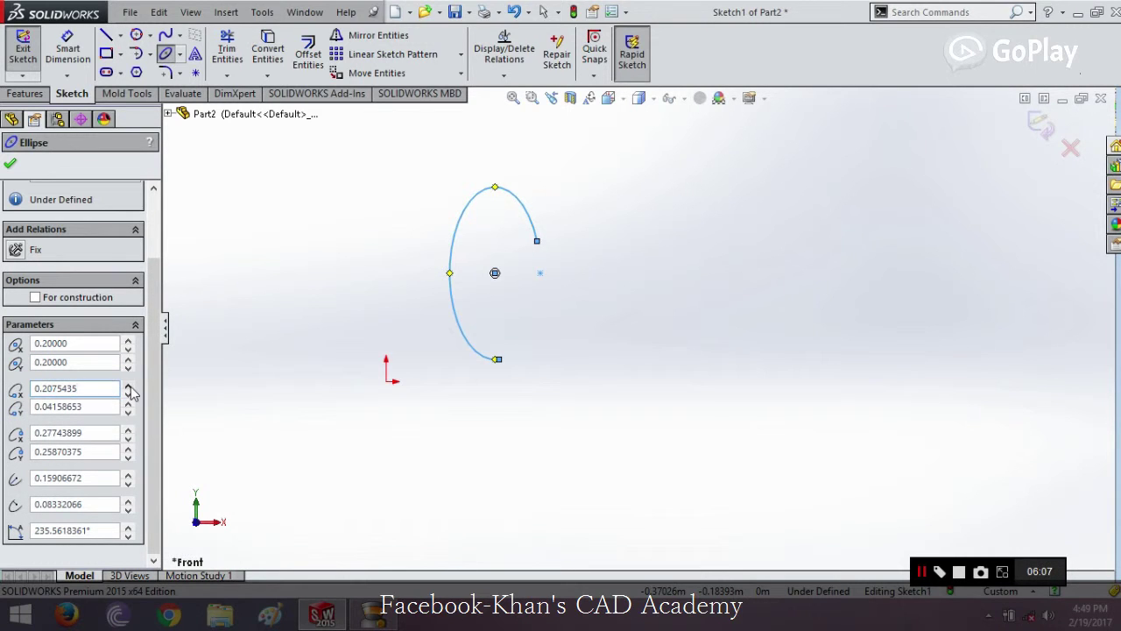
pyautogui.click(129, 388)
pyautogui.click(129, 388)
pyautogui.click(129, 388)
pyautogui.click(129, 387)
pyautogui.click(129, 388)
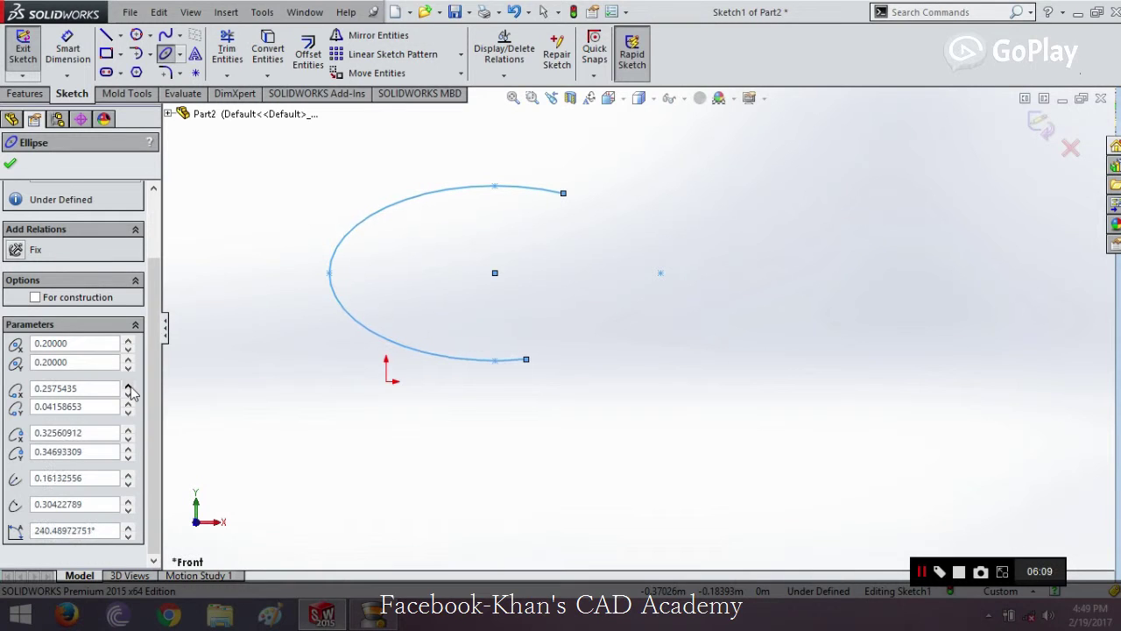
pyautogui.click(129, 388)
pyautogui.click(129, 388)
pyautogui.click(129, 388)
pyautogui.click(128, 388)
pyautogui.click(128, 388)
pyautogui.click(129, 388)
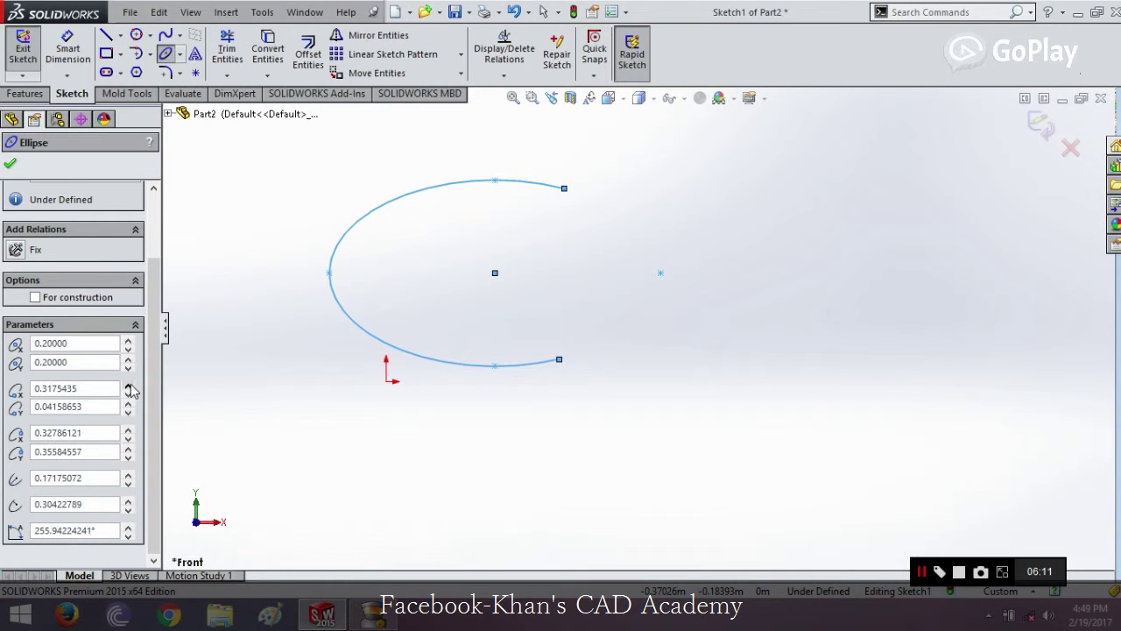
pyautogui.click(129, 388)
pyautogui.click(128, 388)
pyautogui.click(129, 388)
pyautogui.click(129, 388)
pyautogui.click(129, 388)
pyautogui.click(129, 388)
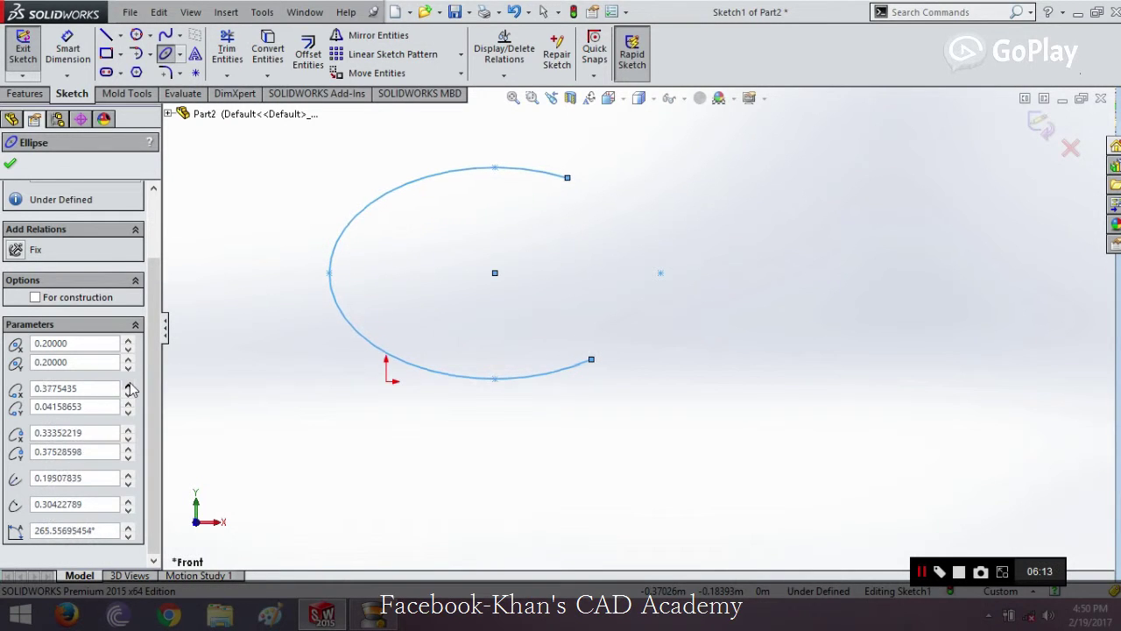
pyautogui.click(128, 388)
pyautogui.click(129, 388)
pyautogui.click(129, 388)
pyautogui.click(129, 388)
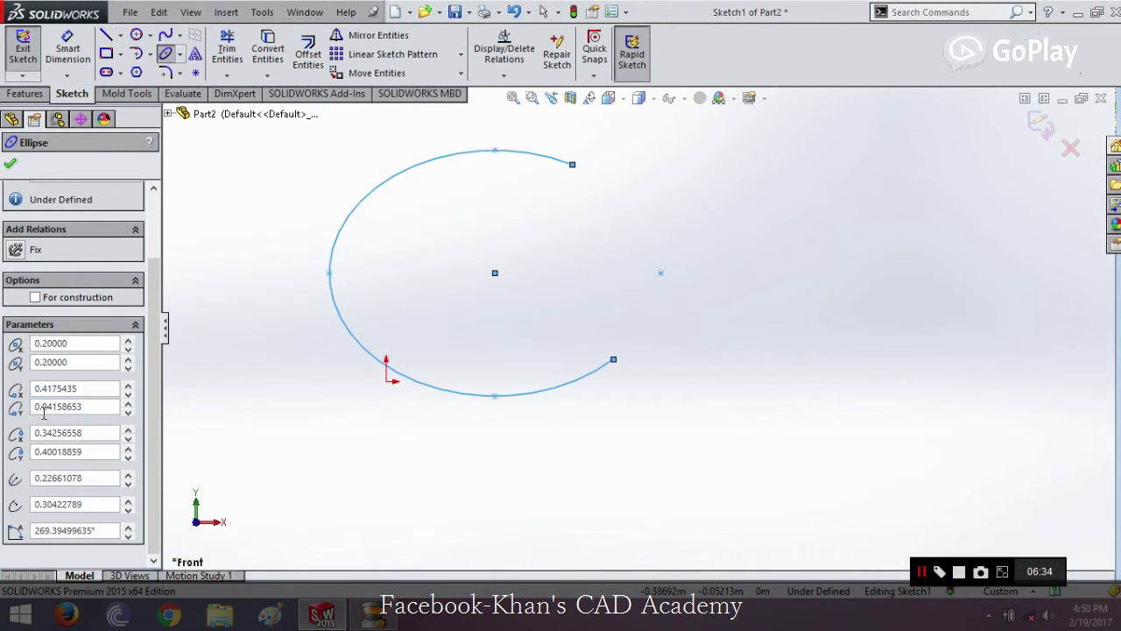
# Raise the start point's Y coordinate to about 0.162 m and the end point's X coordinate to about 0.373 m.
pyautogui.click(100, 410)
pyautogui.moveTo(128, 407); pyautogui.dragTo(128, 409)
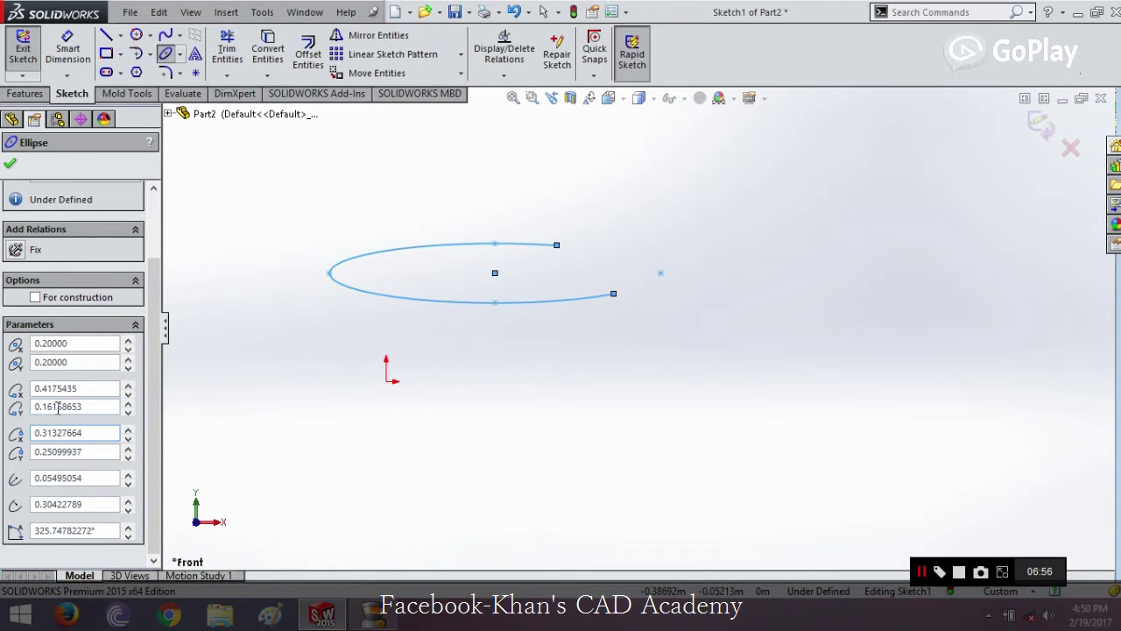
pyautogui.click(129, 430)
pyautogui.click(129, 430)
pyautogui.click(129, 430)
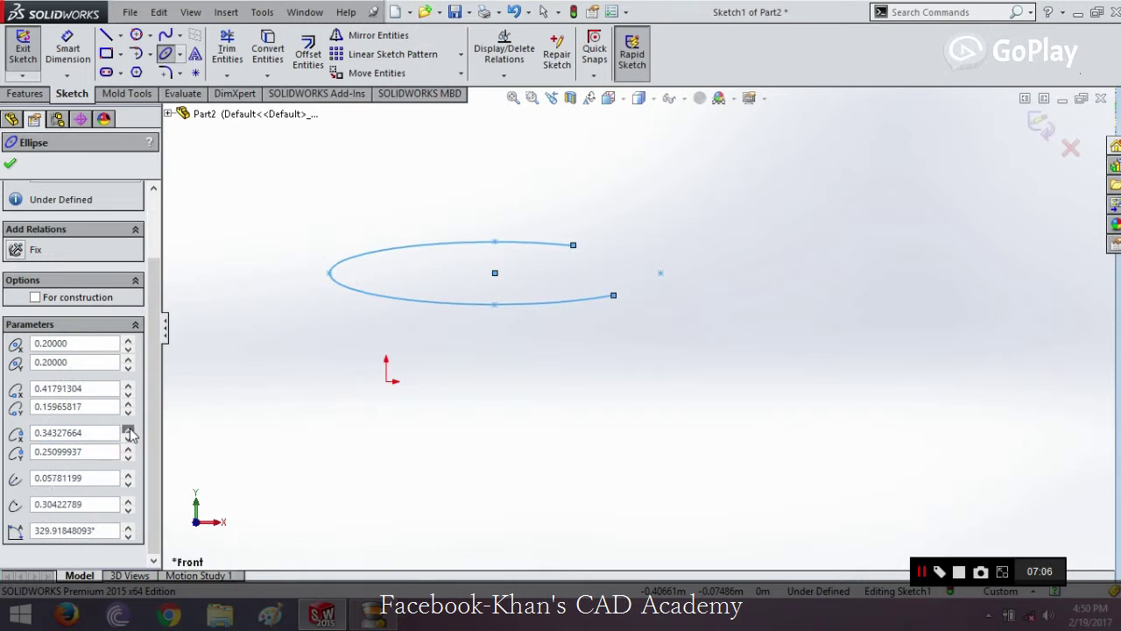
pyautogui.click(129, 430)
pyautogui.click(129, 430)
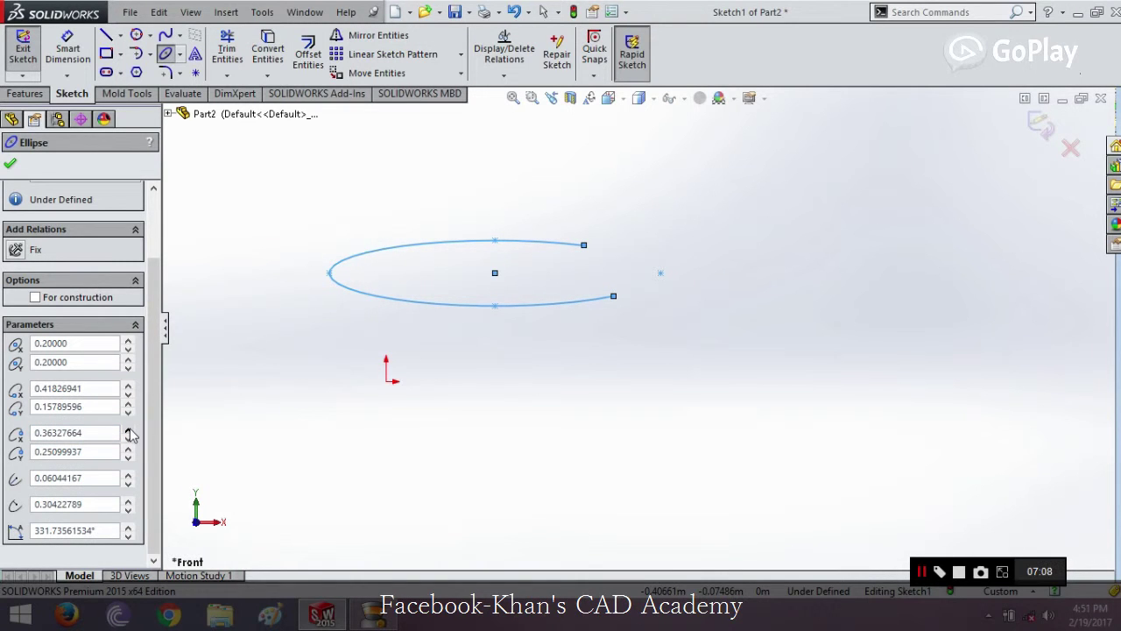
pyautogui.click(129, 430)
# Increase the partial ellipse's end Y coordinate in 0.01 m increments to about 0.391 m.
pyautogui.click(128, 447)
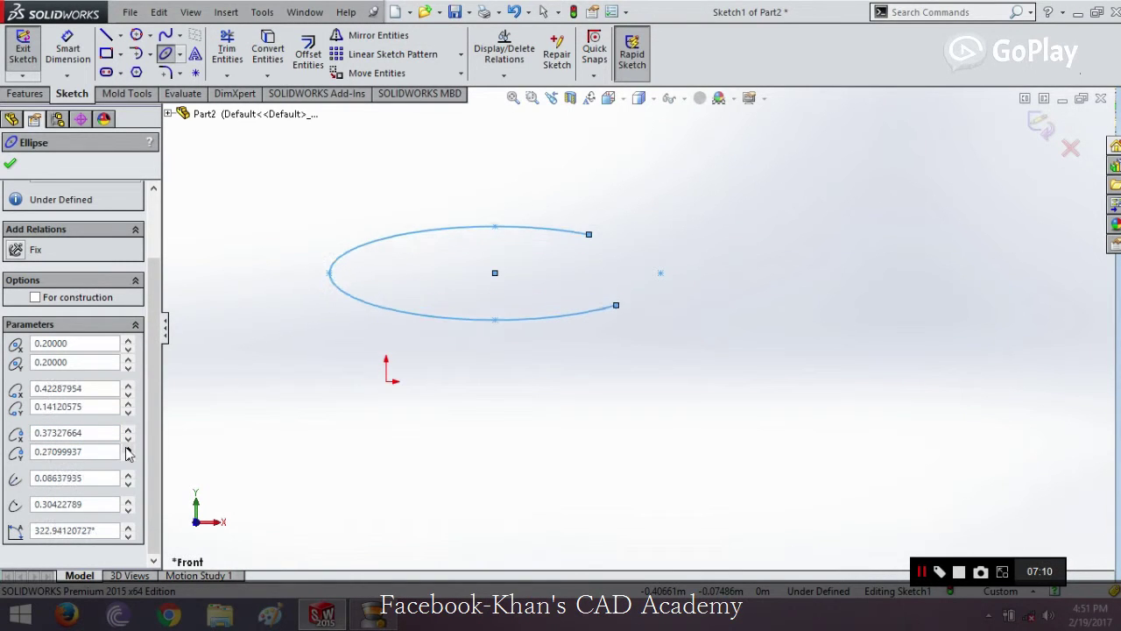
pyautogui.click(127, 447)
pyautogui.click(128, 448)
pyautogui.click(128, 447)
pyautogui.click(128, 447)
pyautogui.click(128, 447)
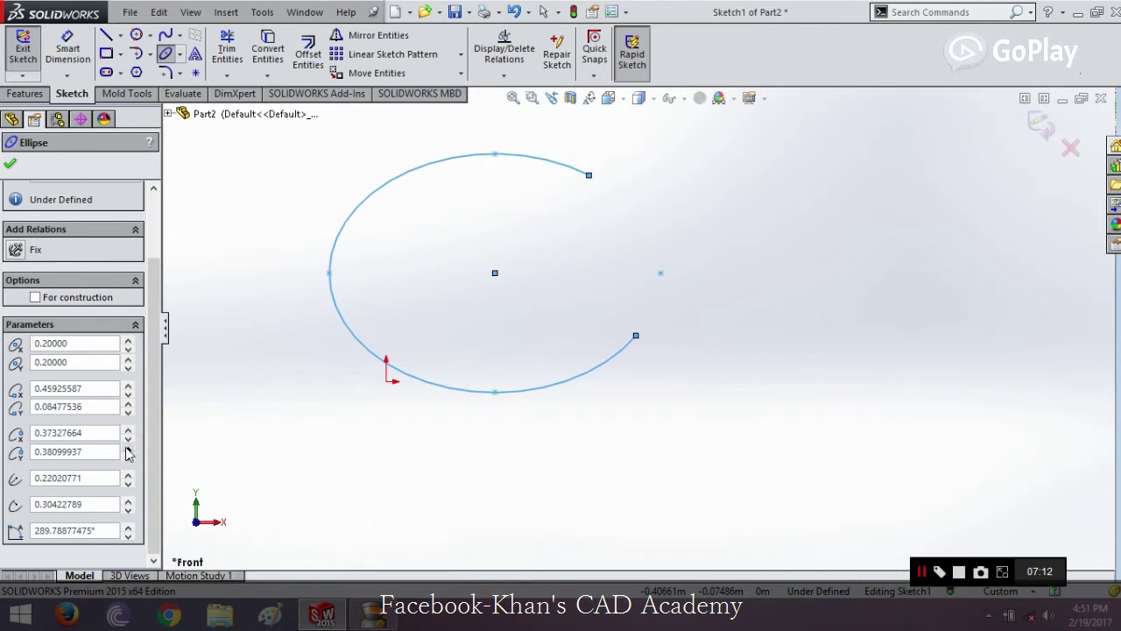
pyautogui.click(128, 448)
pyautogui.click(128, 447)
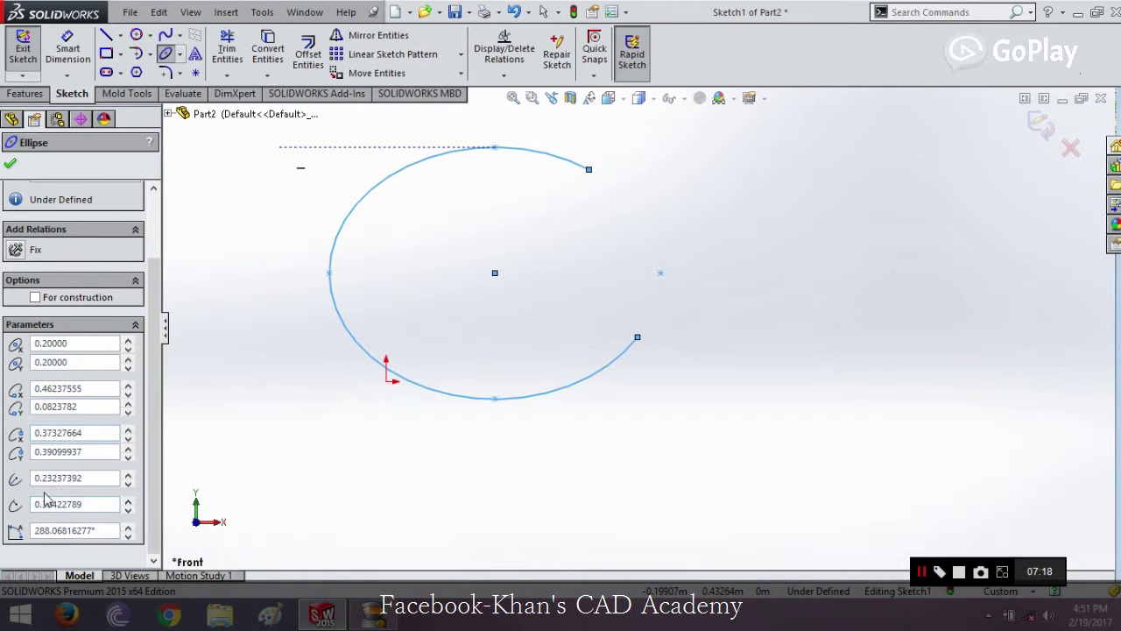
# Set the partial ellipse's Radius 1 to 0.2 m and Radius 2 to 0.3 m.
pyautogui.doubleClick(67, 478)
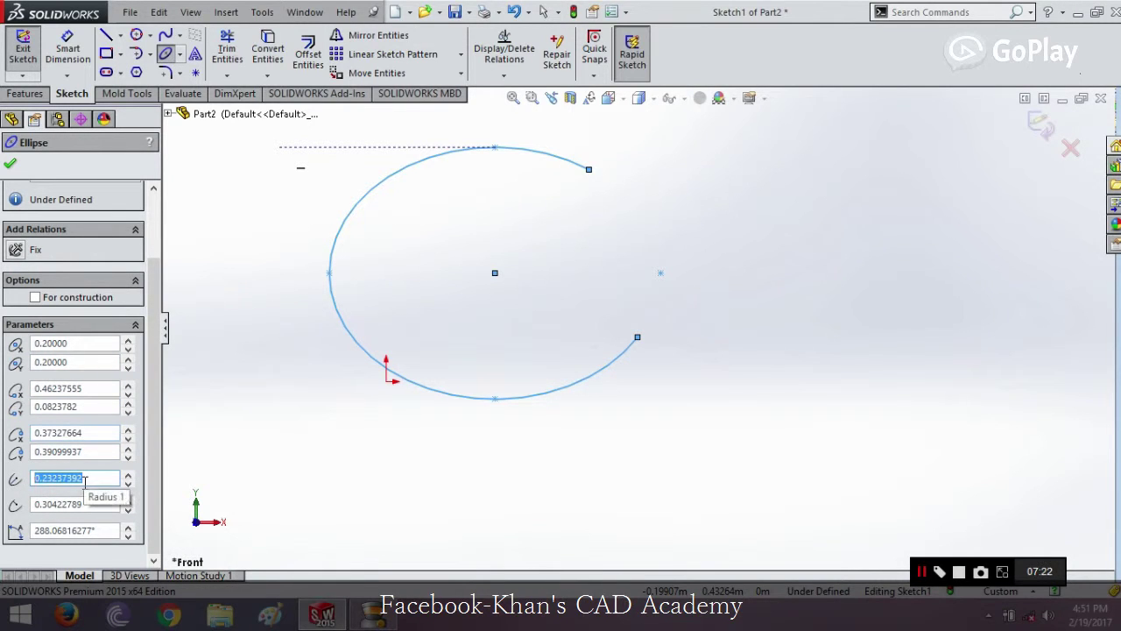
pyautogui.write('0.2')
pyautogui.press('Return')
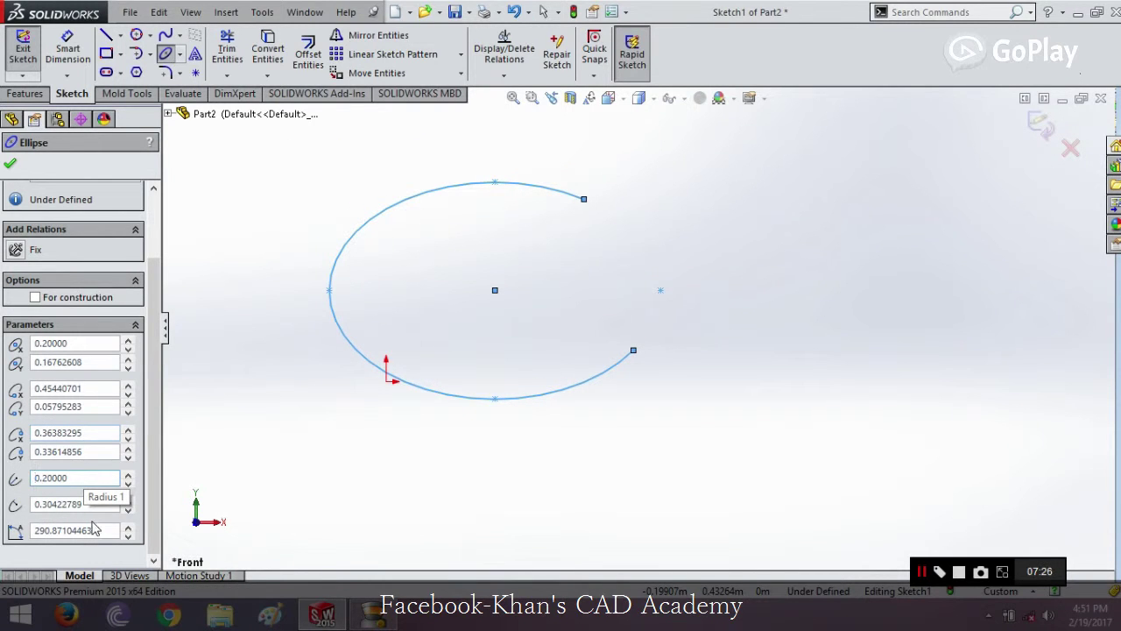
pyautogui.moveTo(83, 504); pyautogui.dragTo(26, 504)
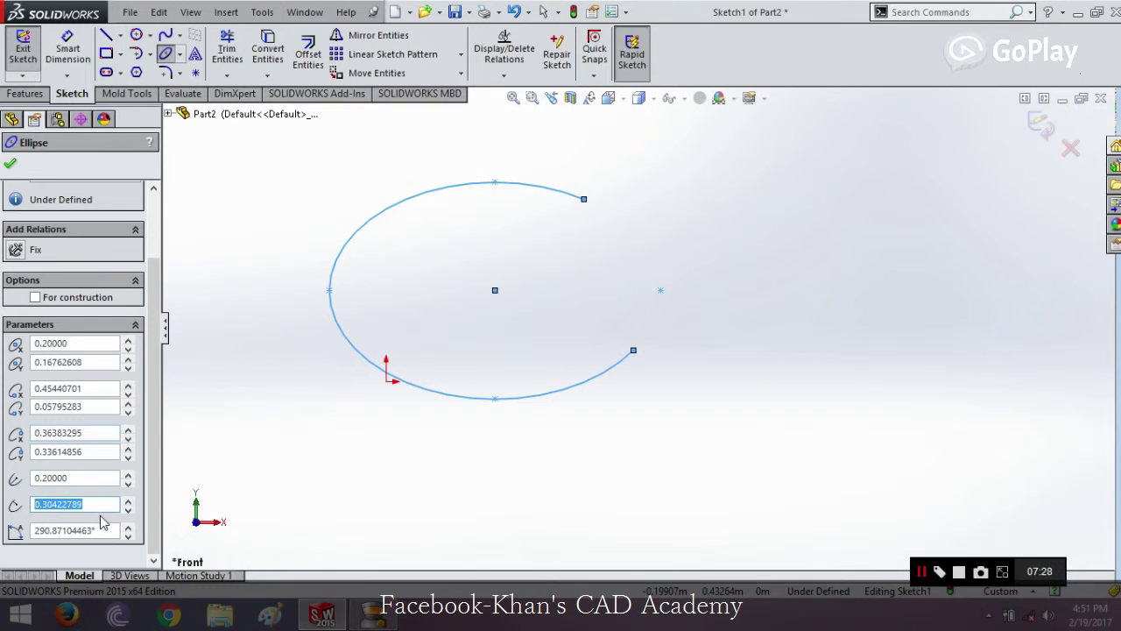
pyautogui.write('.')
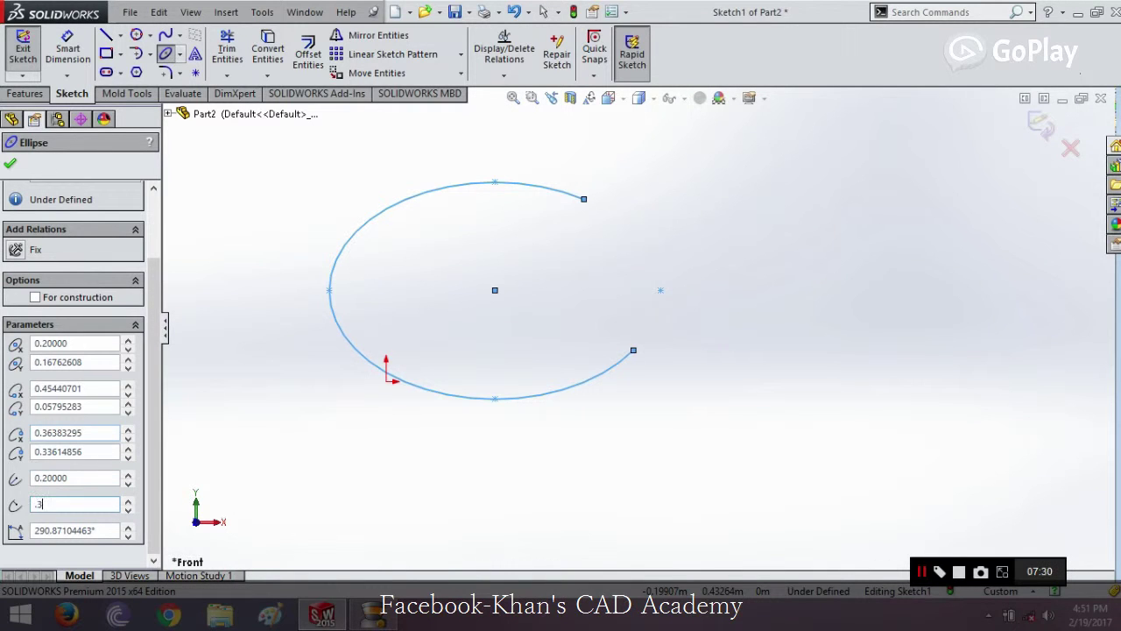
pyautogui.write('3')
pyautogui.press('Return')
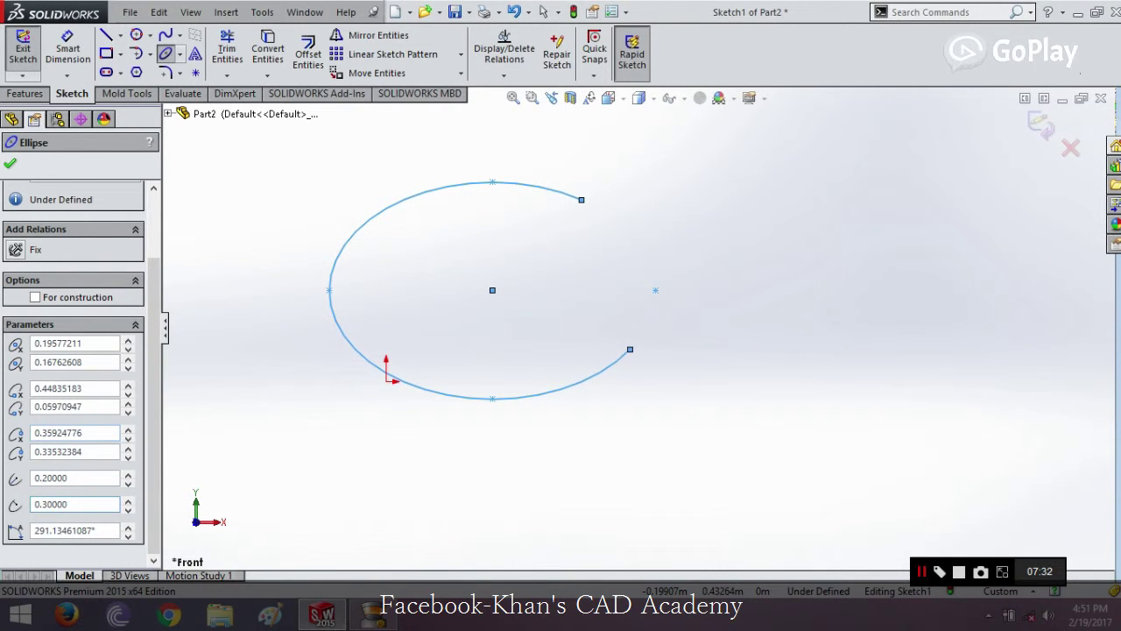
# Increase Radius 1 of the partial ellipse to 0.24 m and return it to 0.2 m.
pyautogui.click(128, 477)
pyautogui.click(128, 477)
pyautogui.click(128, 477)
pyautogui.click(127, 477)
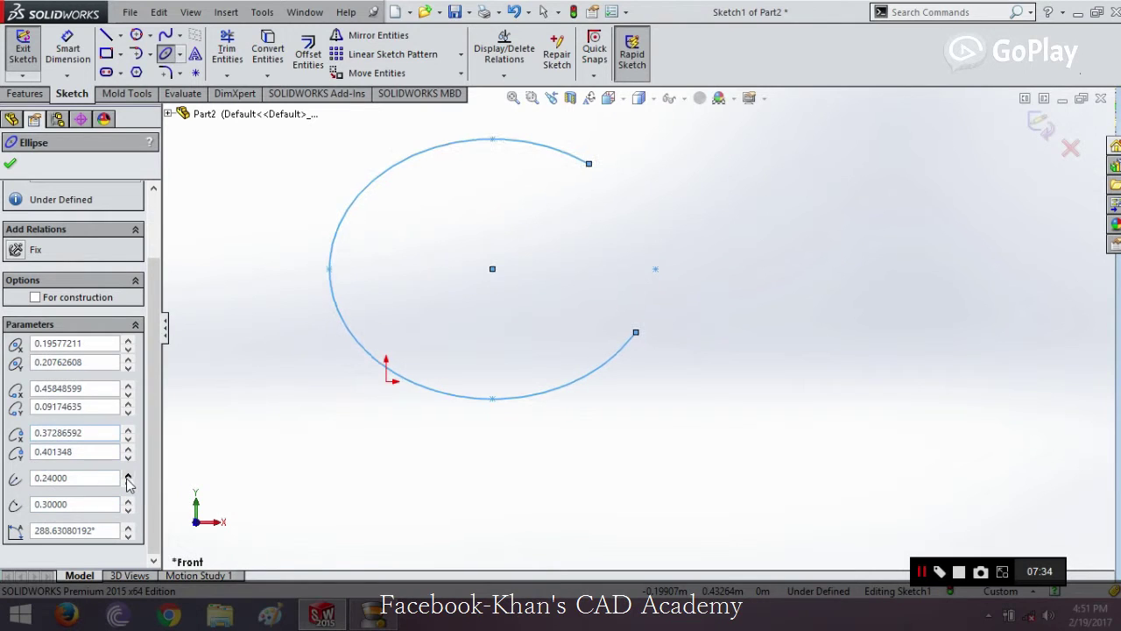
pyautogui.click(128, 483)
pyautogui.click(128, 483)
pyautogui.click(127, 482)
pyautogui.click(128, 482)
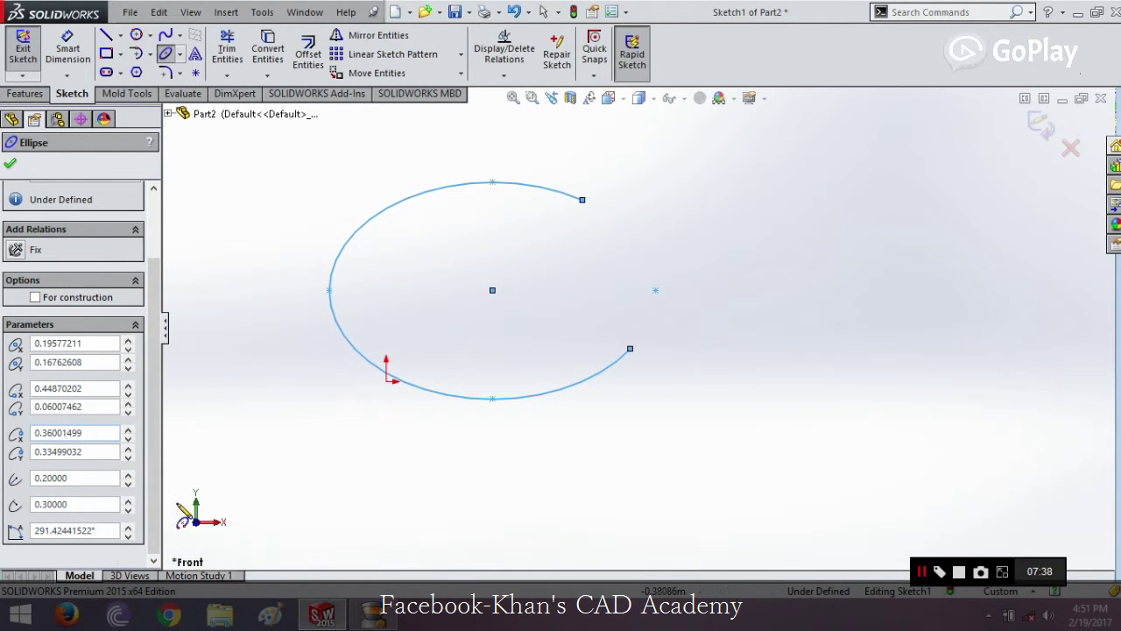
# Increase Radius 2 of the partial ellipse to 0.34 m and reduce it to 0.27 m.
pyautogui.click(128, 501)
pyautogui.click(127, 501)
pyautogui.click(128, 501)
pyautogui.click(128, 501)
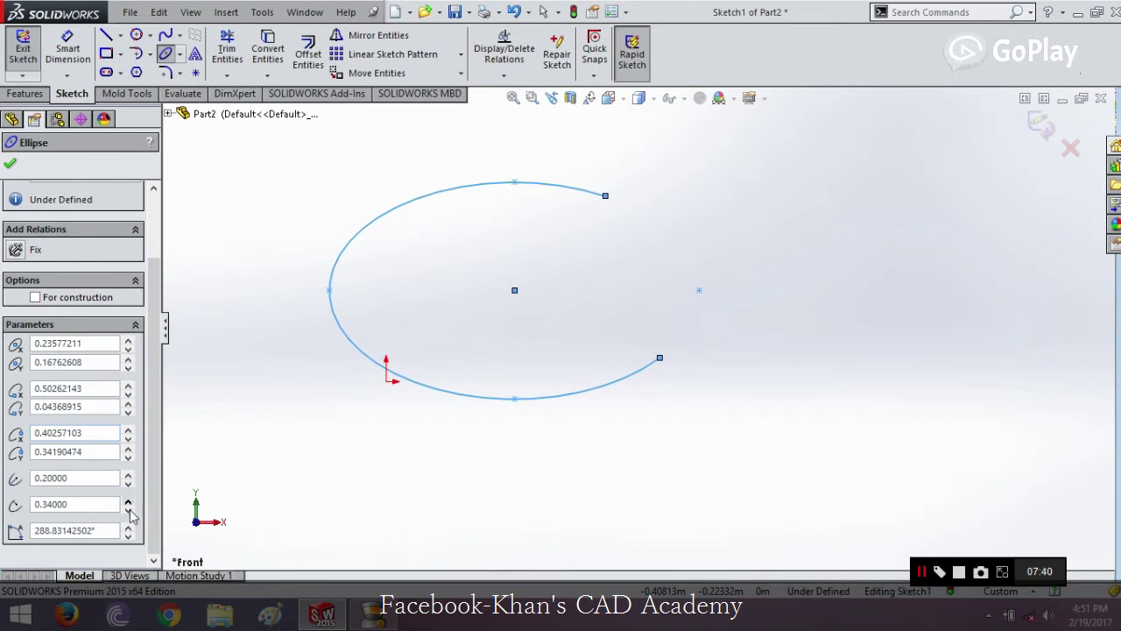
pyautogui.click(128, 508)
pyautogui.click(127, 508)
pyautogui.click(128, 508)
pyautogui.click(128, 507)
pyautogui.click(128, 508)
pyautogui.click(128, 508)
pyautogui.click(128, 508)
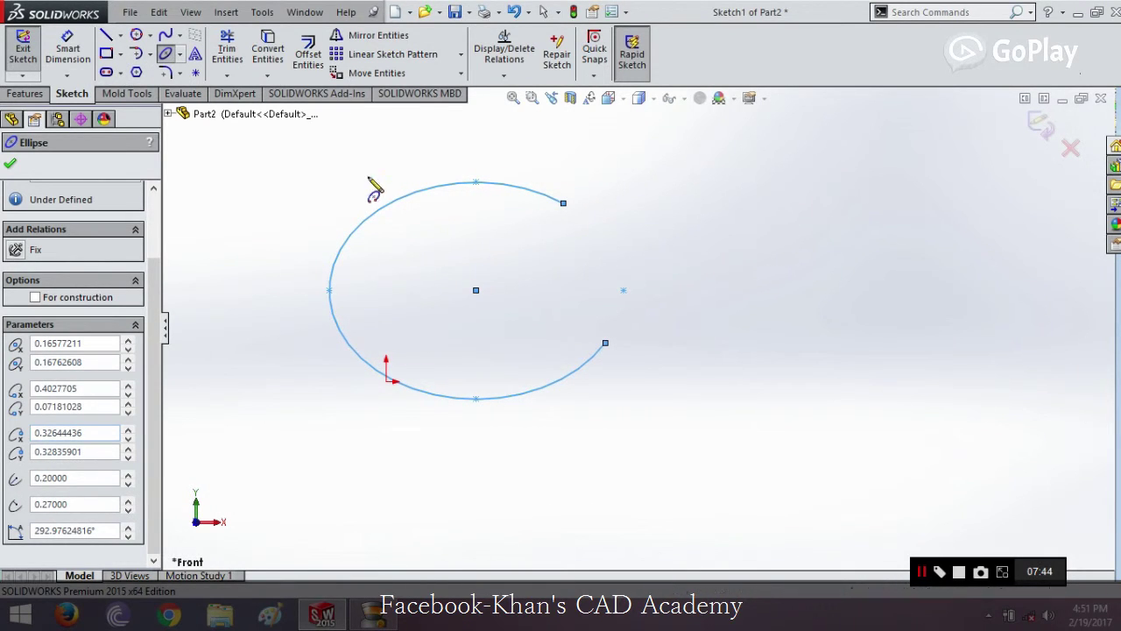
# Dimension the horizontal distance from the origin to the partial ellipse's centre below the curve, keeping its current value.
pyautogui.click(68, 49)
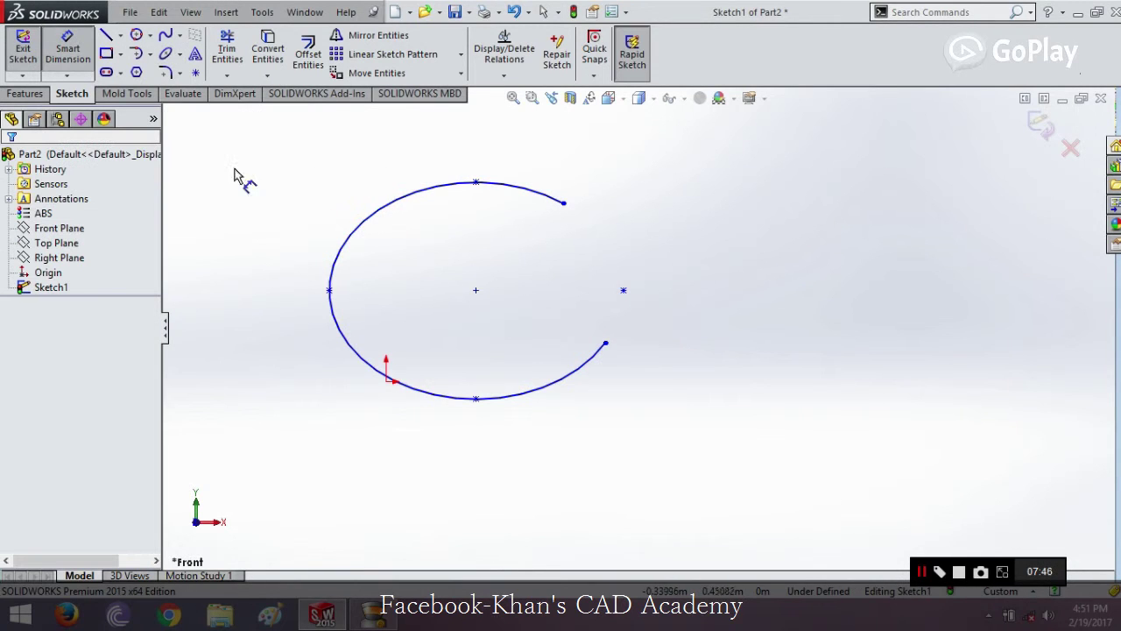
pyautogui.click(475, 290)
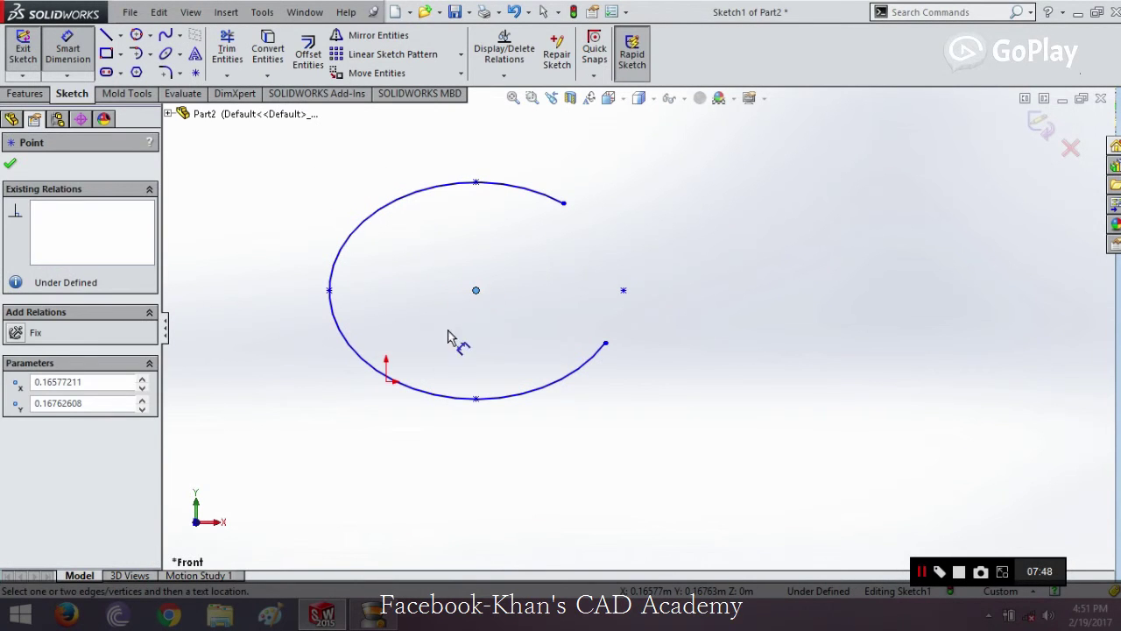
pyautogui.click(388, 381)
pyautogui.click(433, 492)
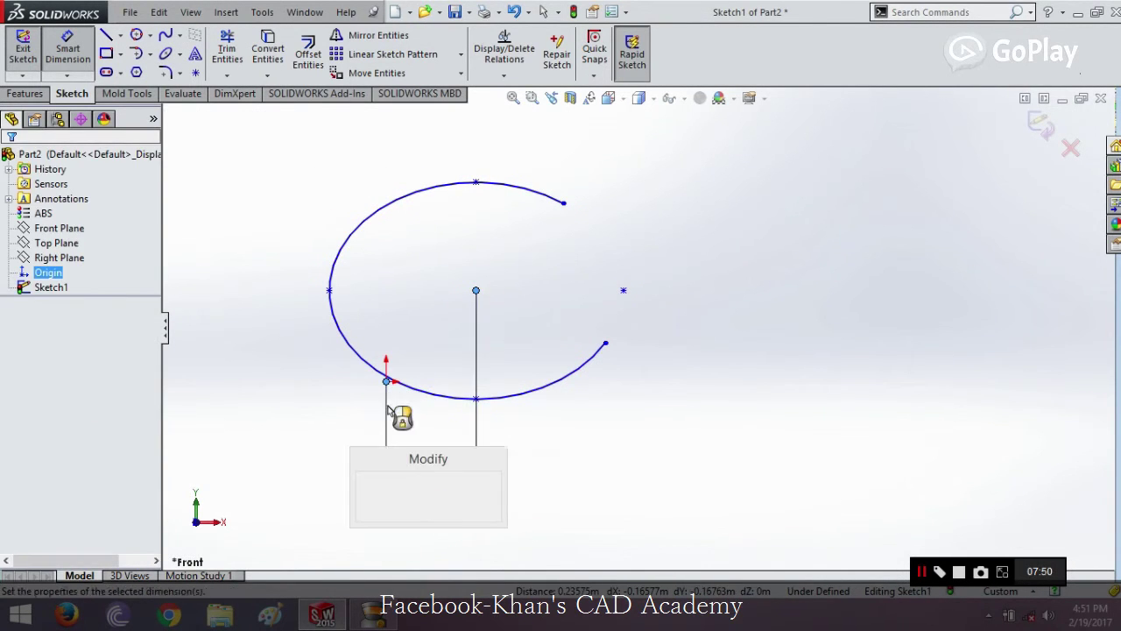
pyautogui.click(364, 492)
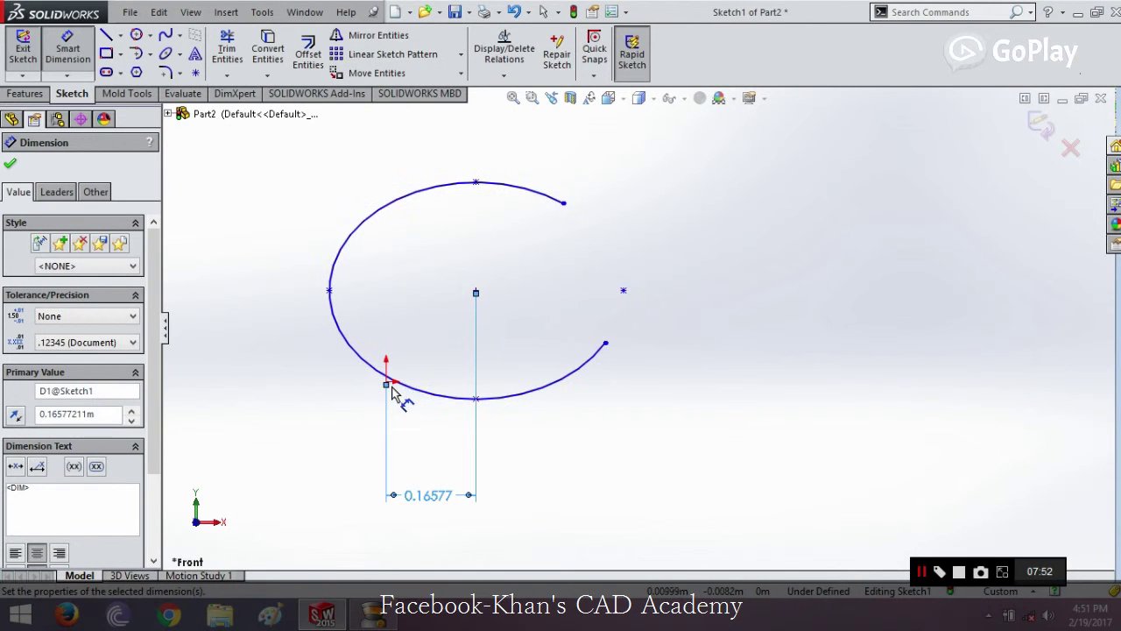
# Try to dimension again between the origin and the ellipse's centre while the horizontal dimension is still selected.
pyautogui.click(388, 381)
pyautogui.click(475, 293)
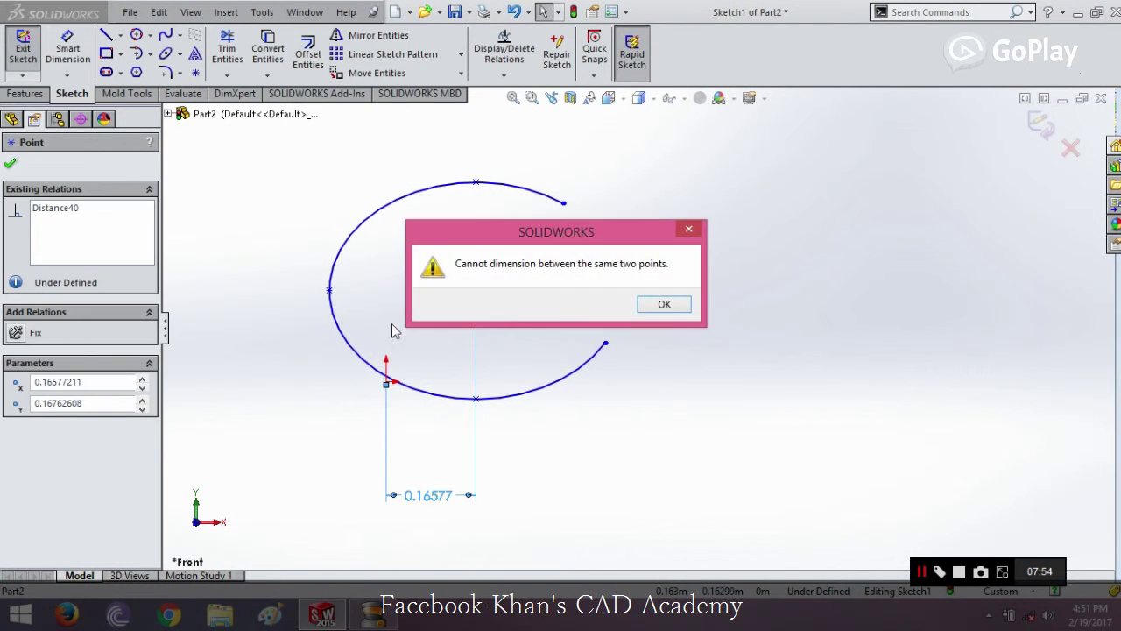
pyautogui.click(644, 308)
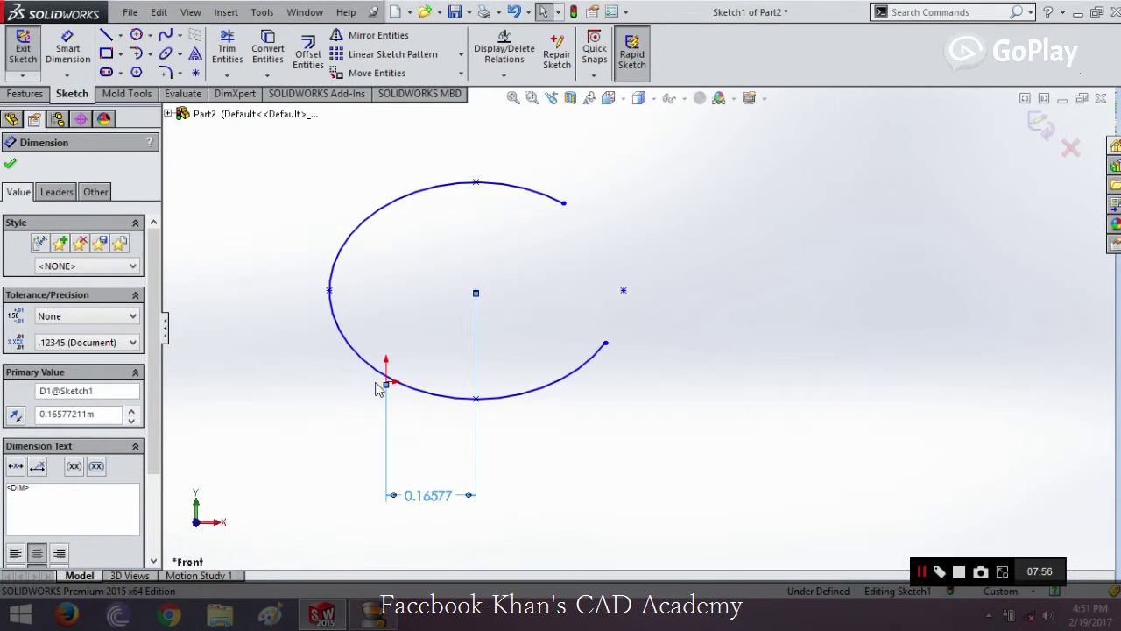
pyautogui.click(9, 166)
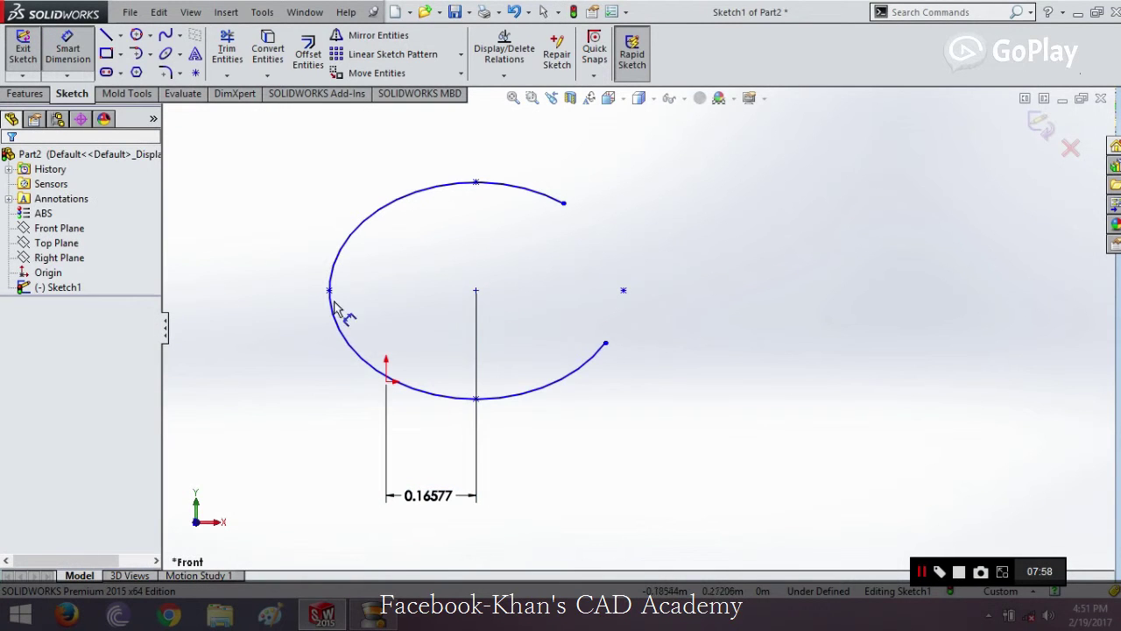
# Dimension the vertical distance from the origin to the partial ellipse's centre, keeping its current value, and finish dimensioning.
pyautogui.click(386, 382)
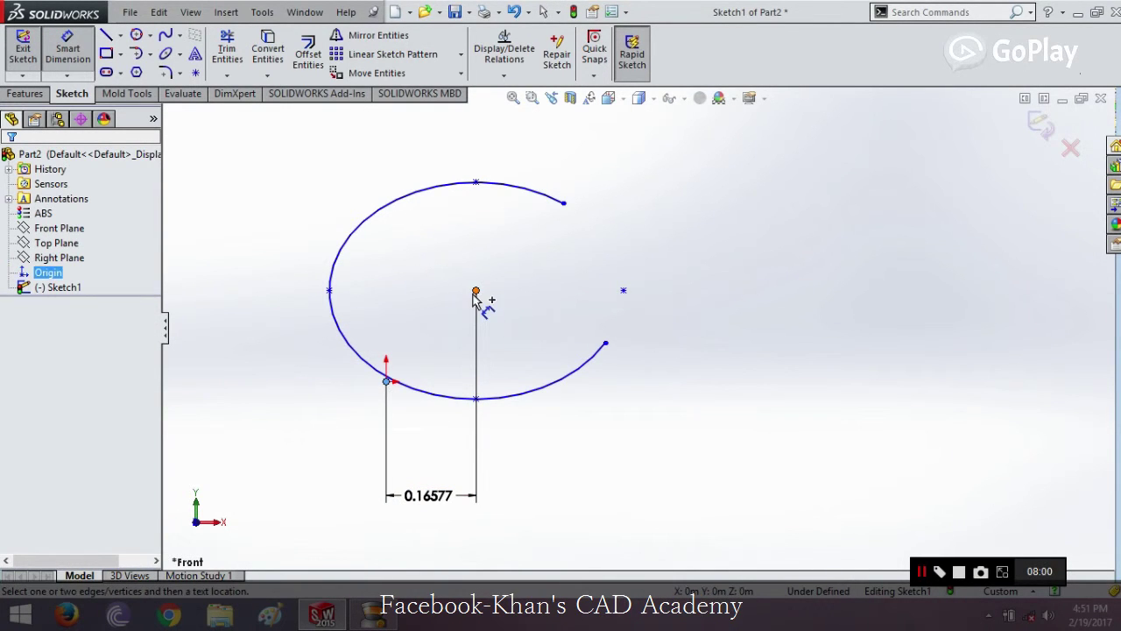
pyautogui.click(477, 292)
pyautogui.click(222, 317)
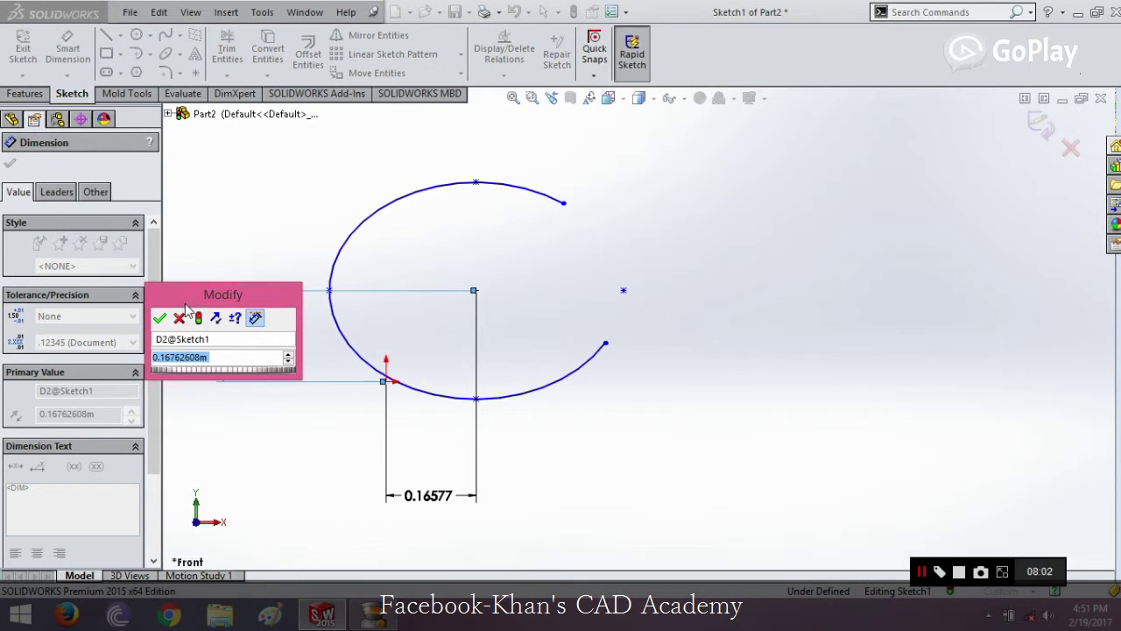
pyautogui.click(159, 317)
pyautogui.click(322, 185)
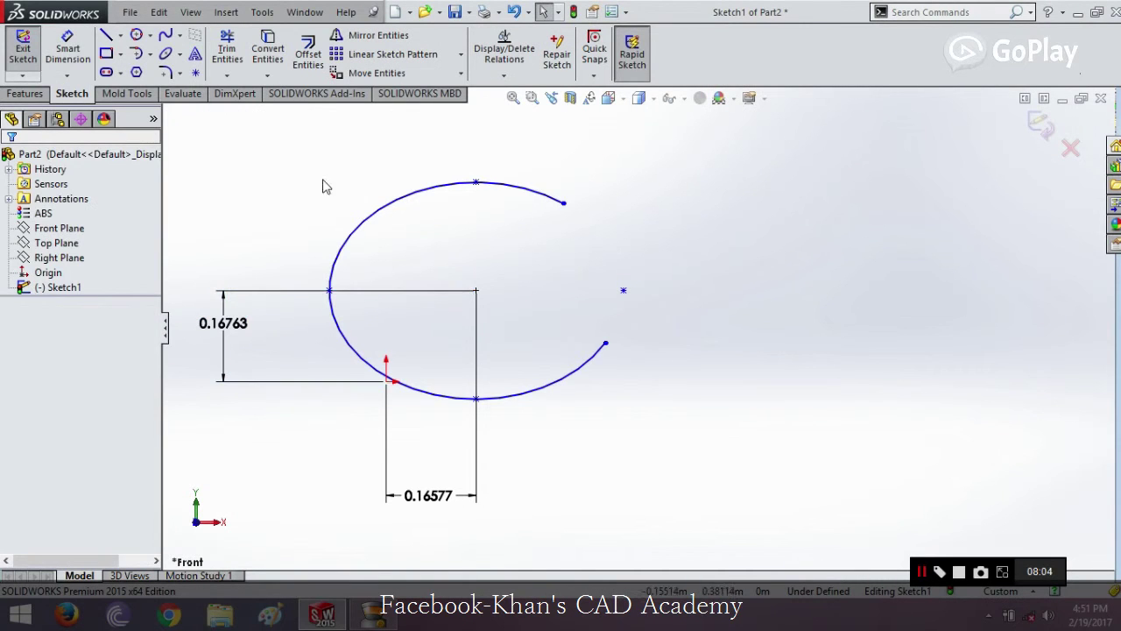
# Dimension the vertical distance from the origin to the partial ellipse's upper endpoint, placed outside the arc's open side, keeping its current value.
pyautogui.click(396, 207)
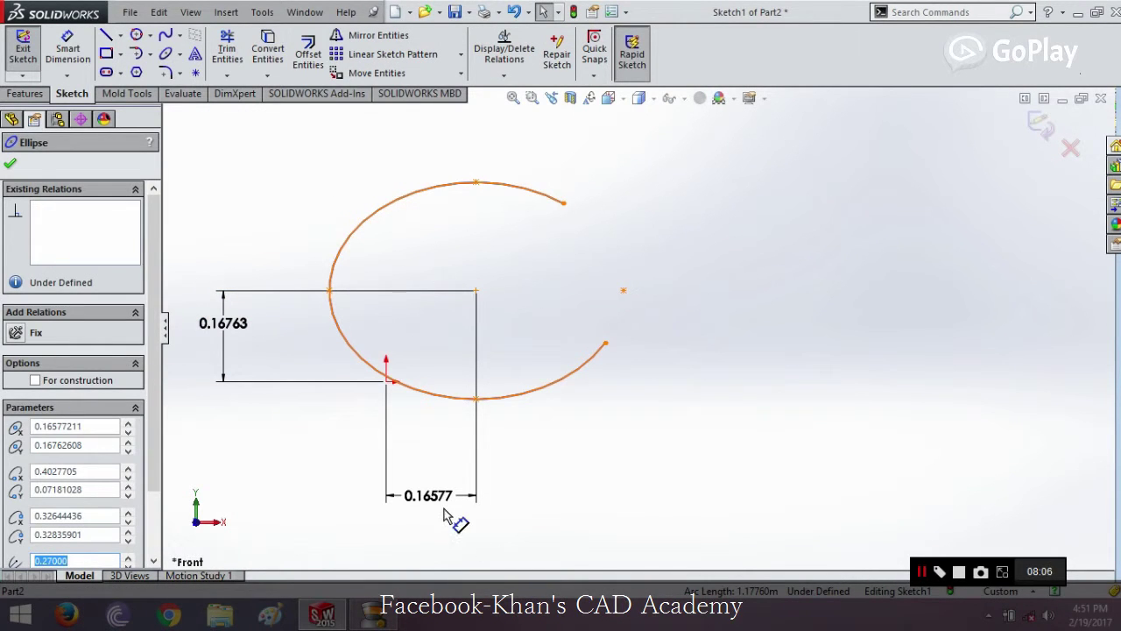
pyautogui.moveTo(155, 450); pyautogui.dragTo(158, 521)
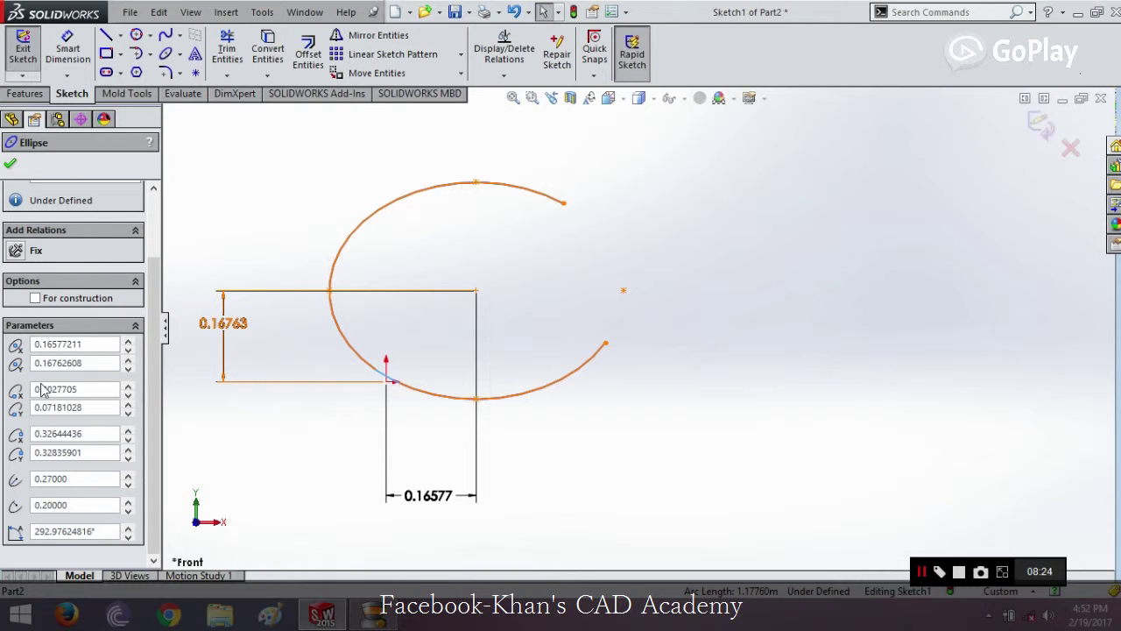
pyautogui.click(67, 48)
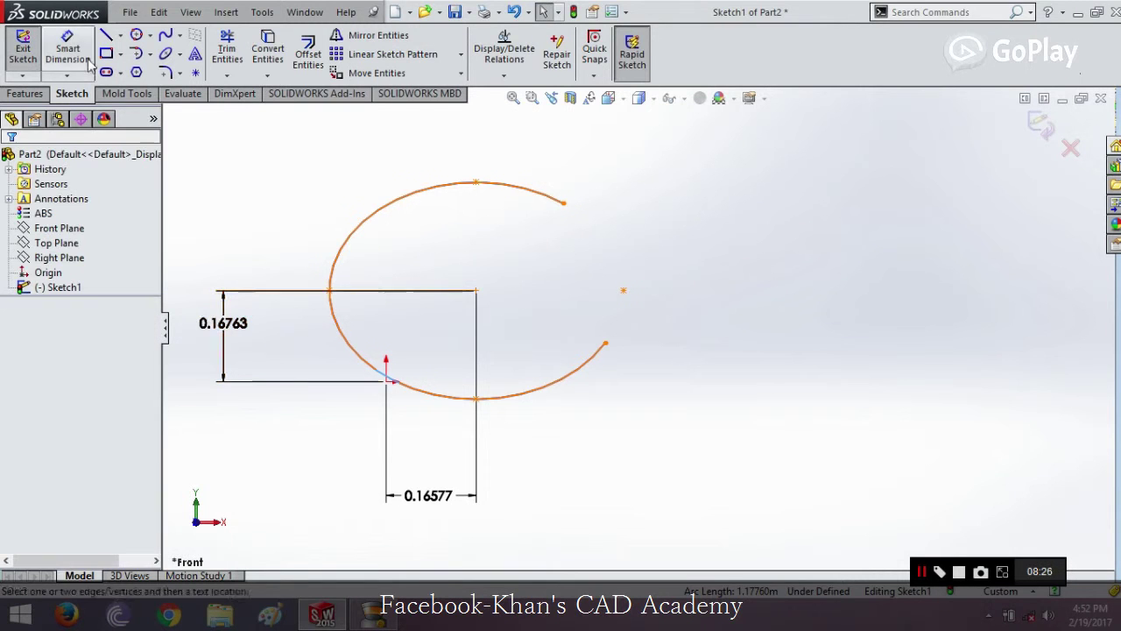
pyautogui.click(564, 204)
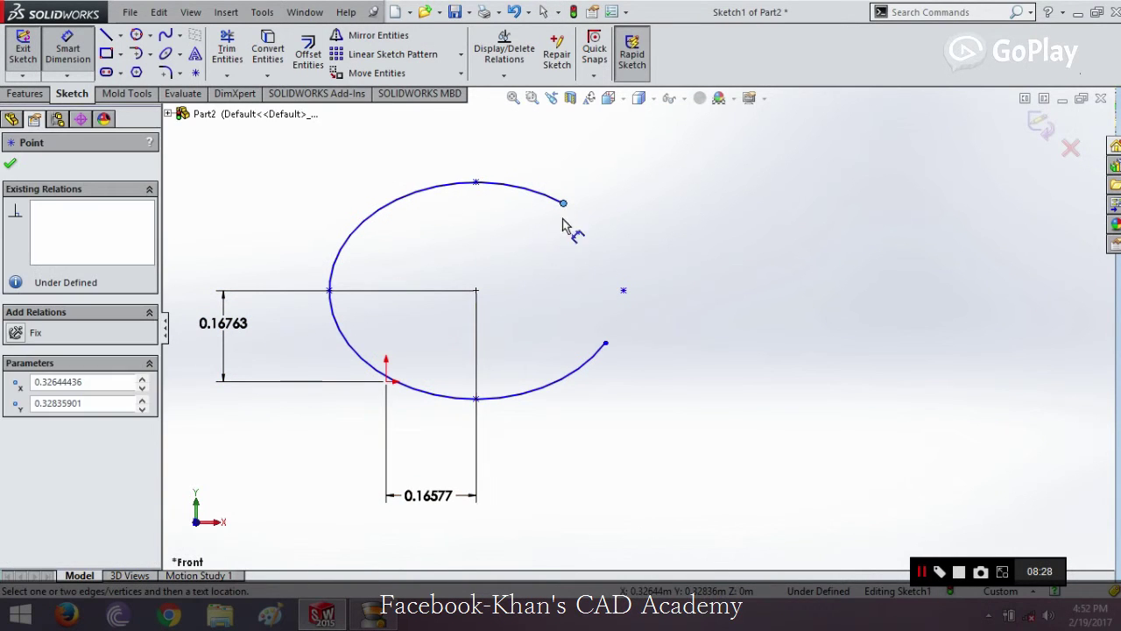
pyautogui.click(386, 381)
pyautogui.click(832, 292)
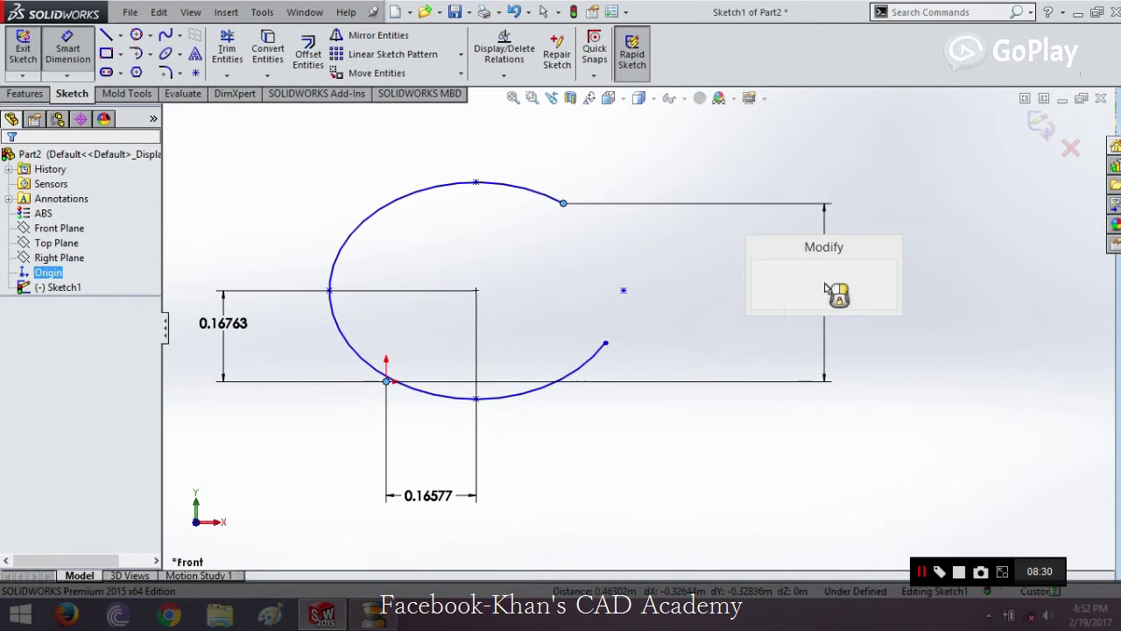
pyautogui.click(760, 278)
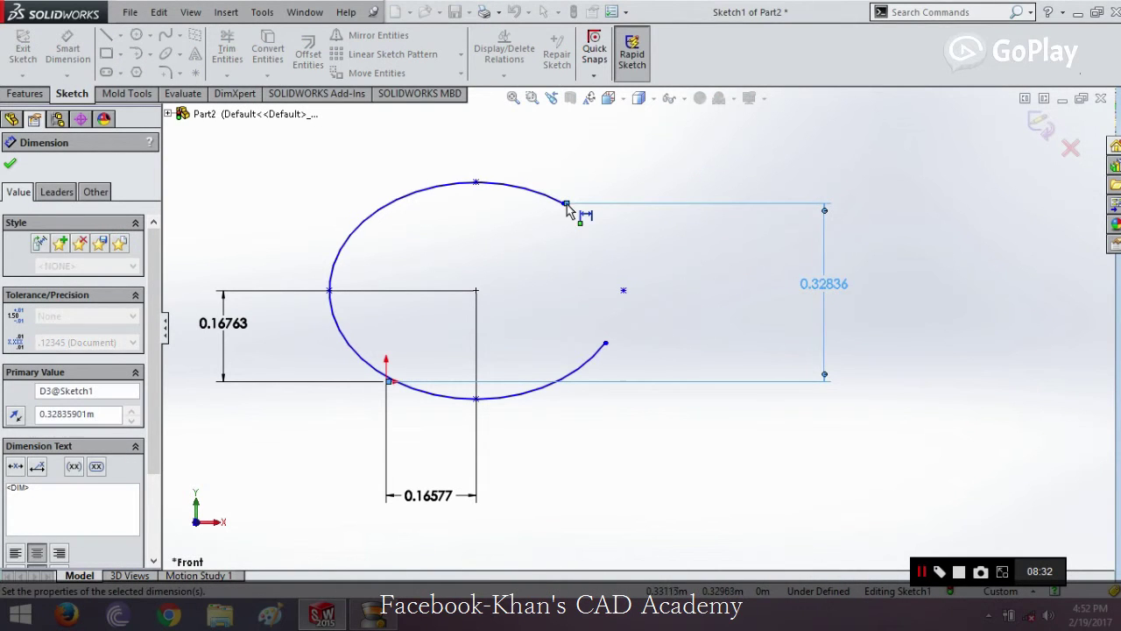
pyautogui.click(566, 204)
pyautogui.press('Escape')
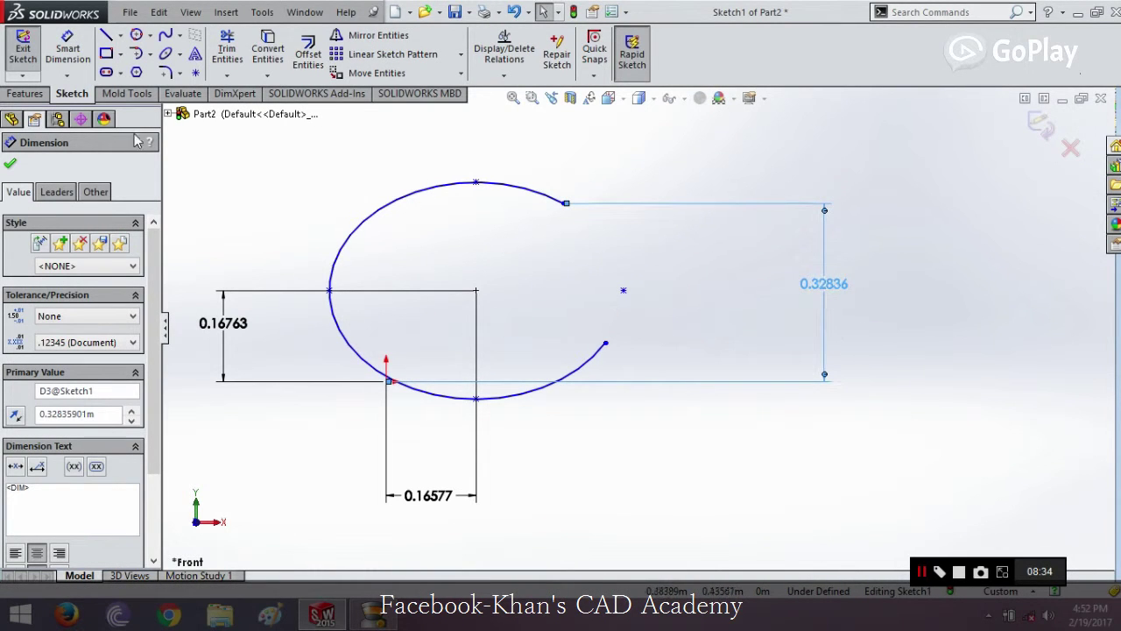
# Try to dimension again between the origin and the upper endpoint, and delete the duplicate vertical dimension.
pyautogui.click(76, 42)
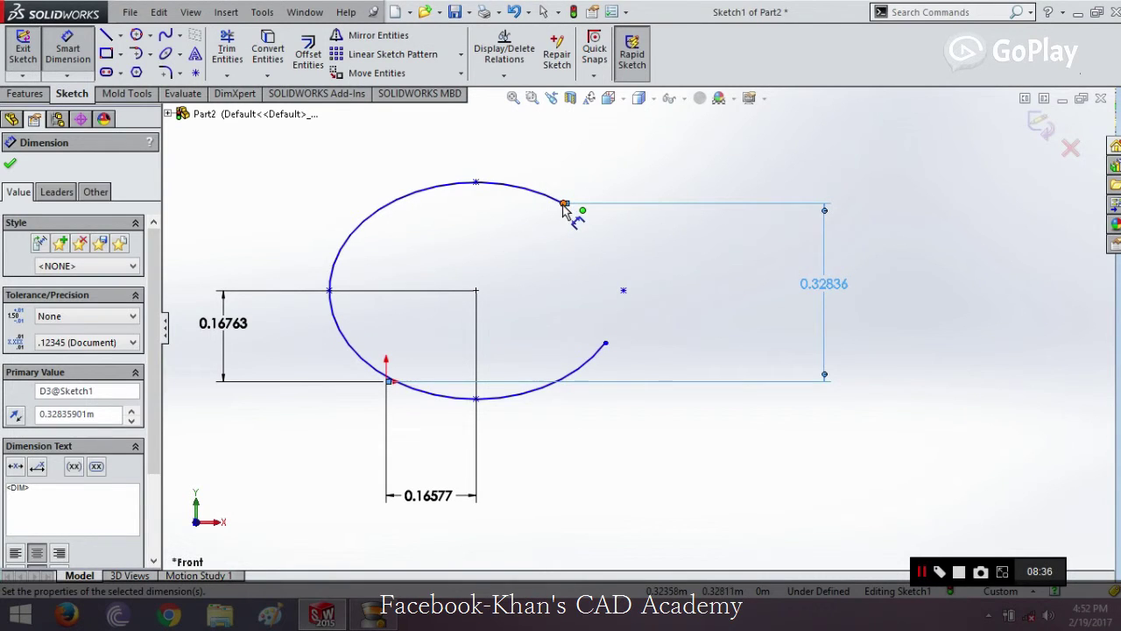
pyautogui.click(565, 204)
pyautogui.click(386, 382)
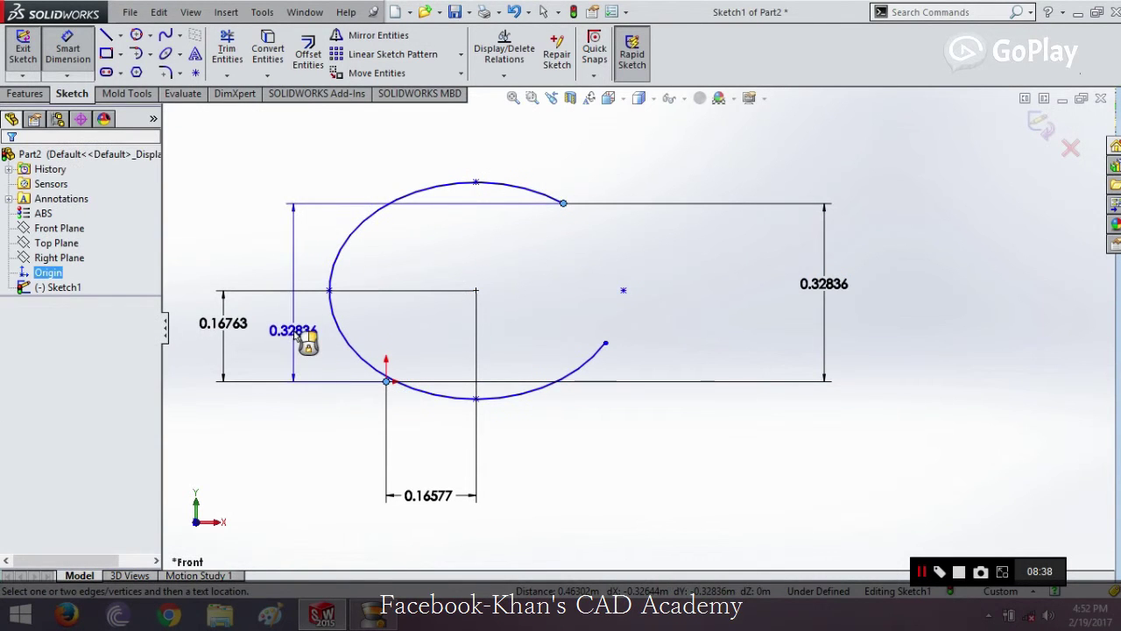
pyautogui.click(304, 338)
pyautogui.click(599, 304)
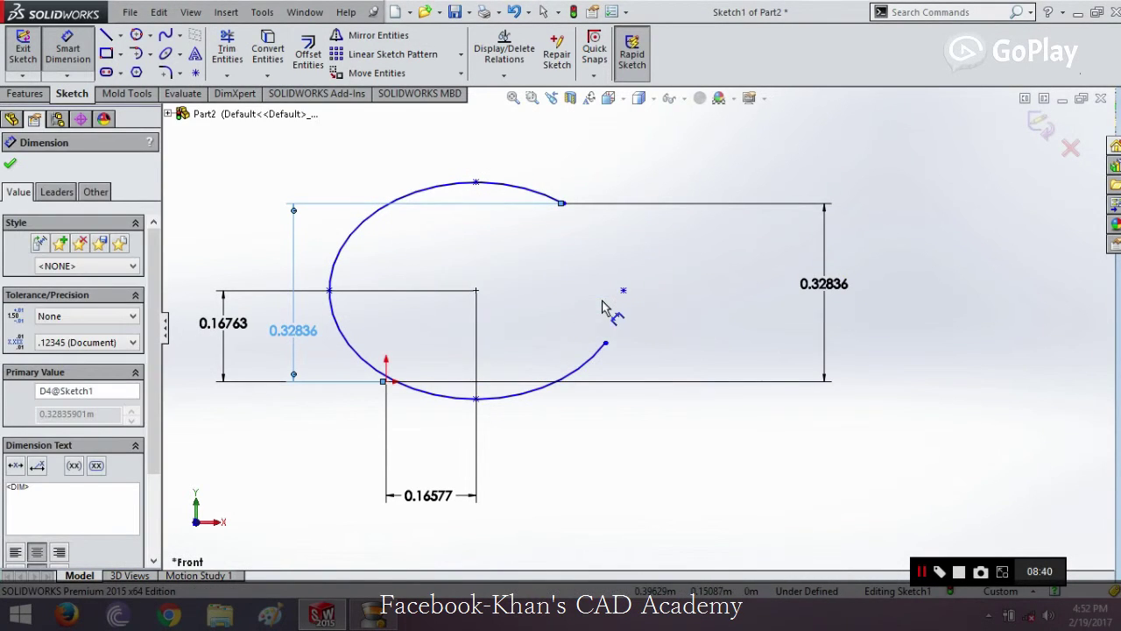
pyautogui.press('Delete')
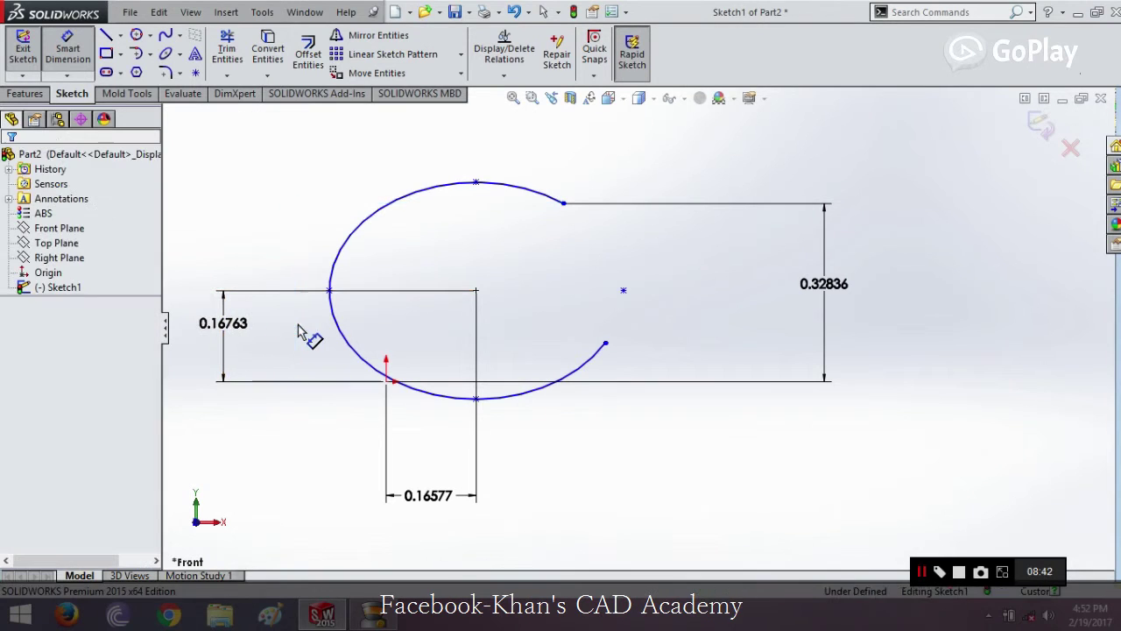
# Delete the vertical and horizontal dimensions that locate the partial ellipse's centre from the origin.
pyautogui.click(244, 292)
pyautogui.press('Delete')
pyautogui.click(412, 495)
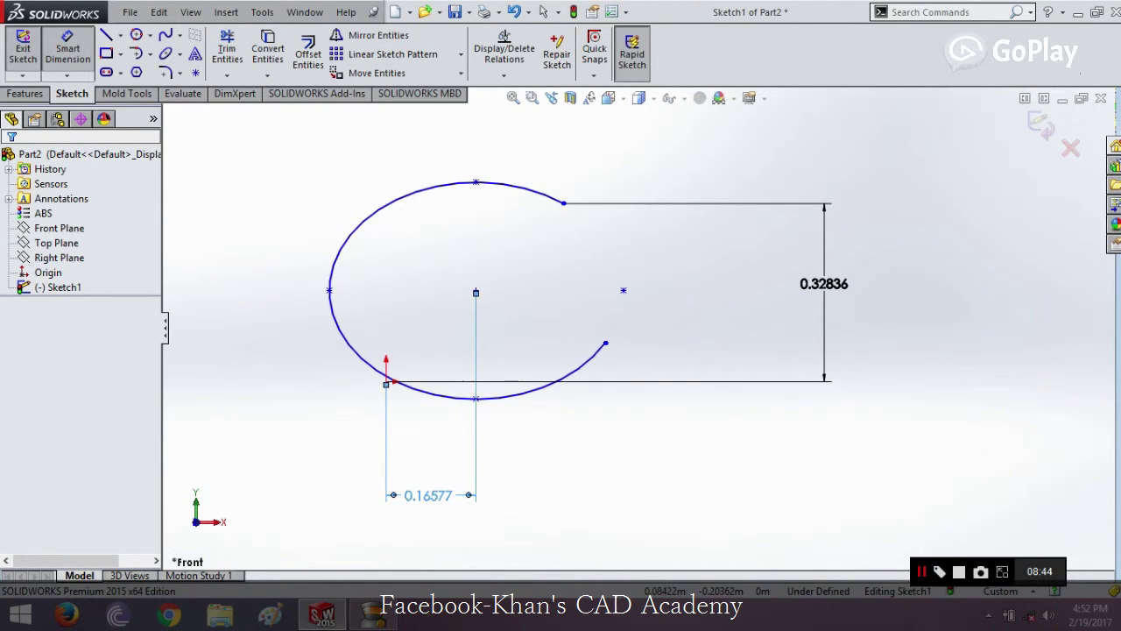
pyautogui.press('Delete')
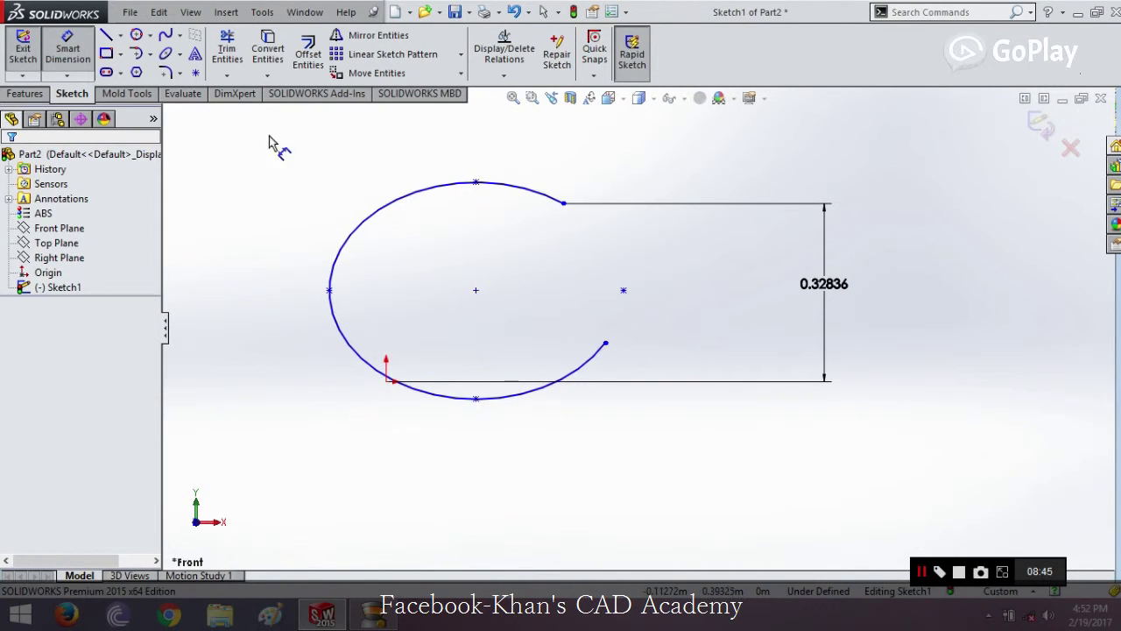
# Dimension the horizontal distance from the origin to the partial ellipse's upper endpoint below the curve, keeping its current value, and finish dimensioning.
pyautogui.click(87, 48)
pyautogui.click(387, 383)
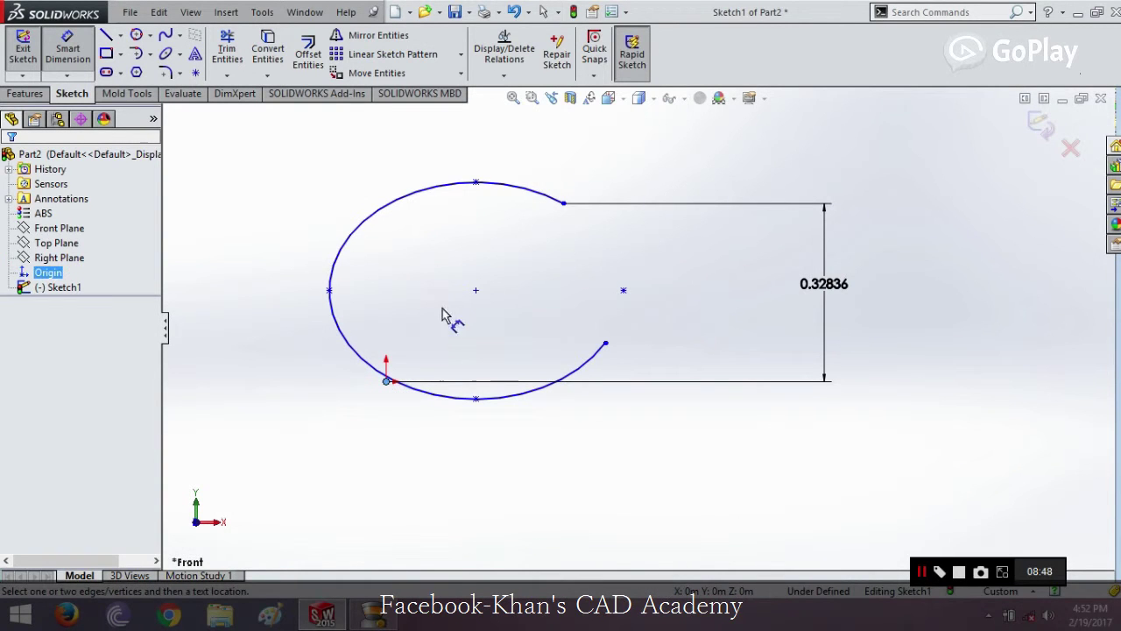
pyautogui.click(563, 203)
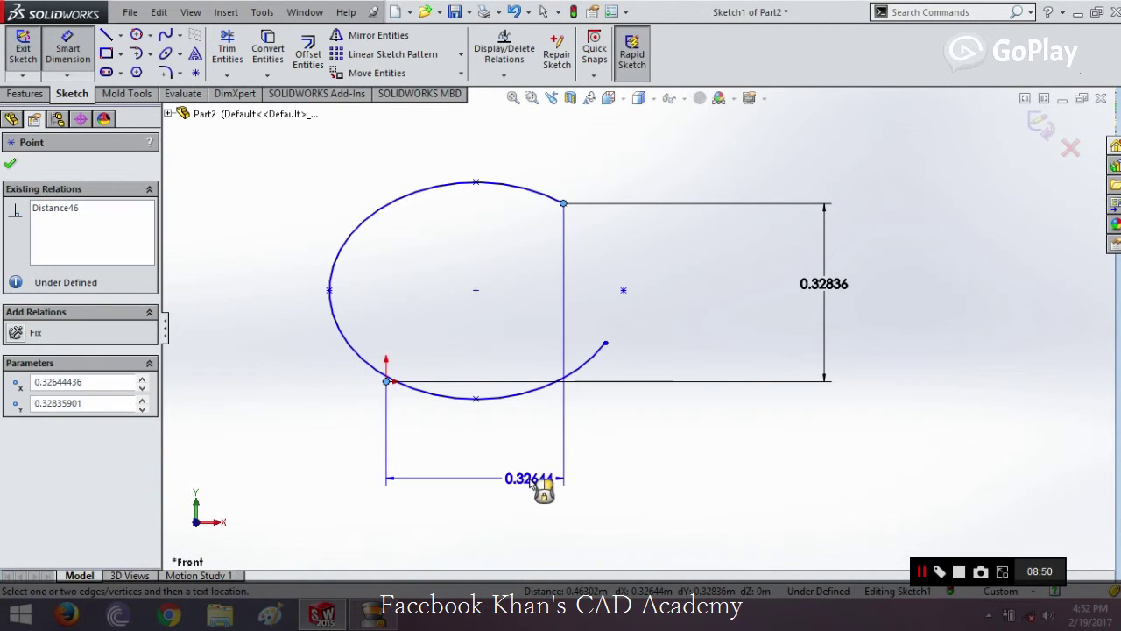
pyautogui.click(530, 482)
pyautogui.press('Return')
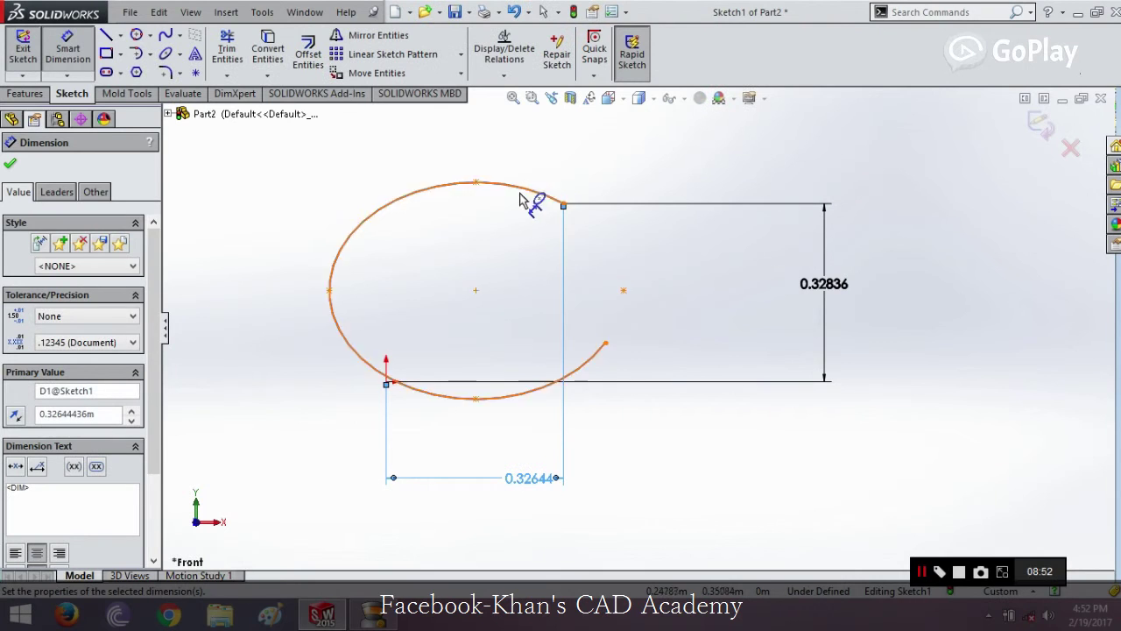
pyautogui.press('Escape')
pyautogui.press('Escape')
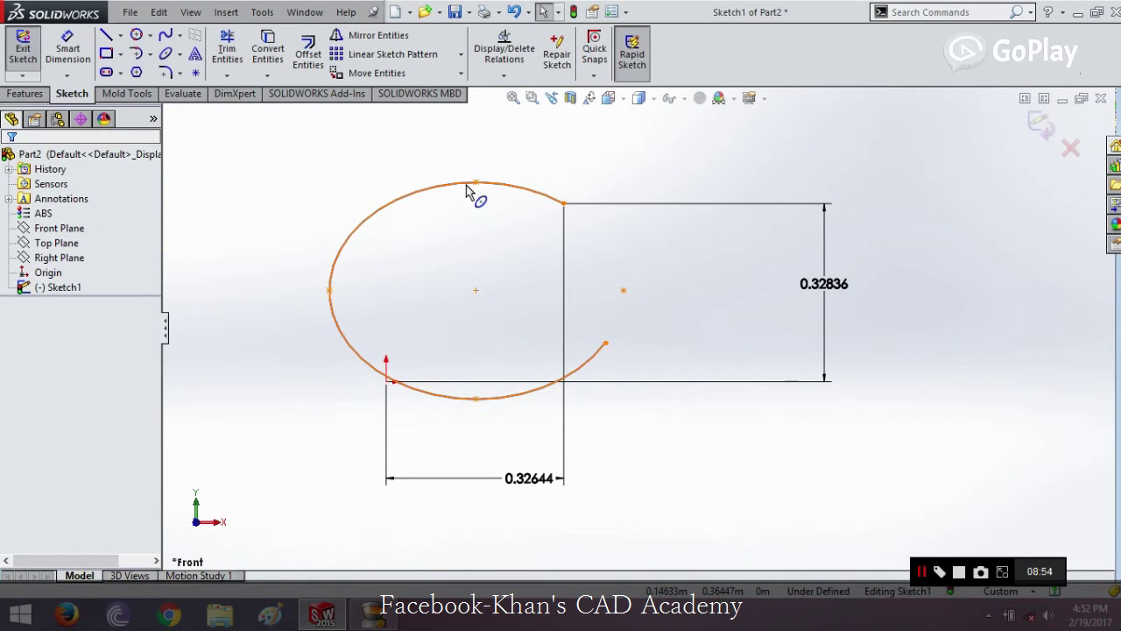
# Review the partial ellipse's parameters and dimension the horizontal distance from the origin to its lower endpoint inside the curve, keeping the current value.
pyautogui.click(466, 185)
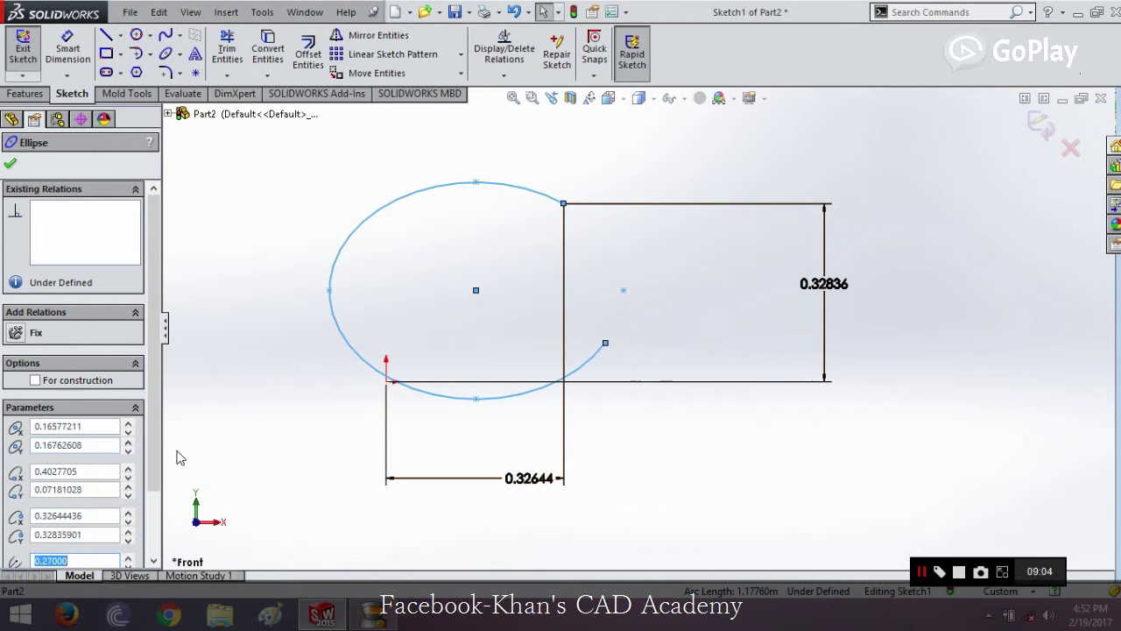
pyautogui.scroll(-1, 154, 464)
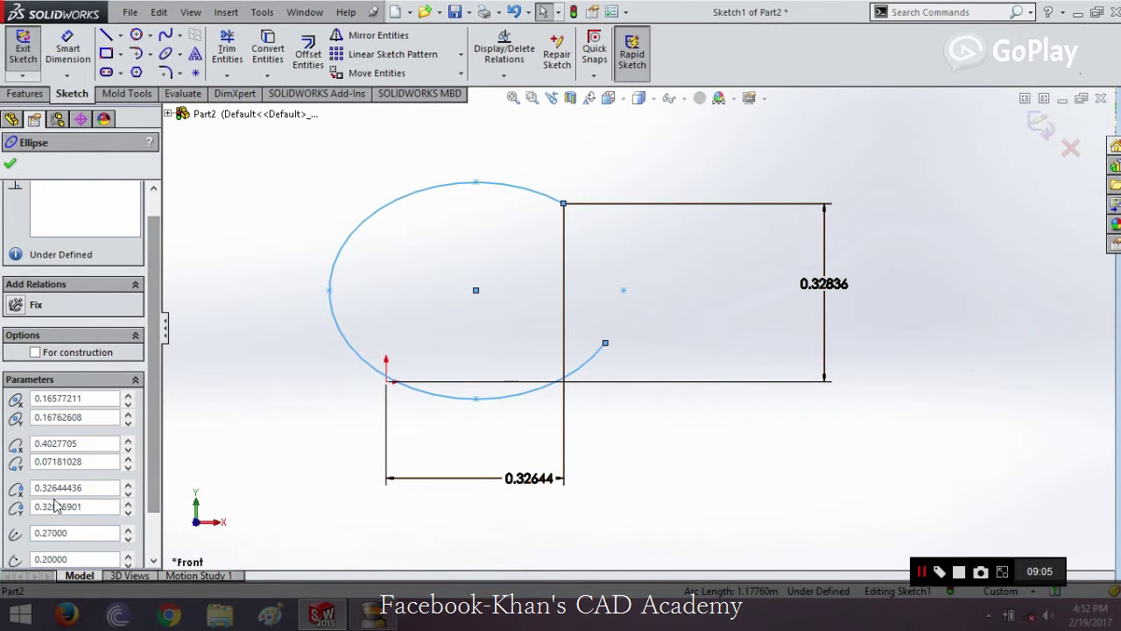
pyautogui.click(11, 166)
pyautogui.click(67, 48)
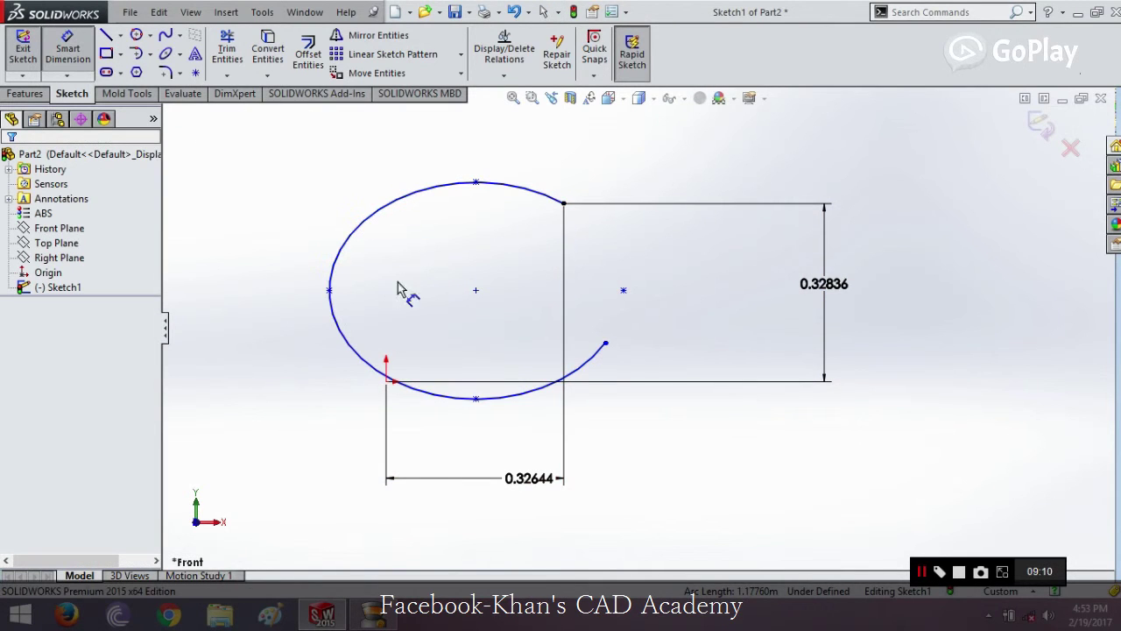
pyautogui.click(605, 343)
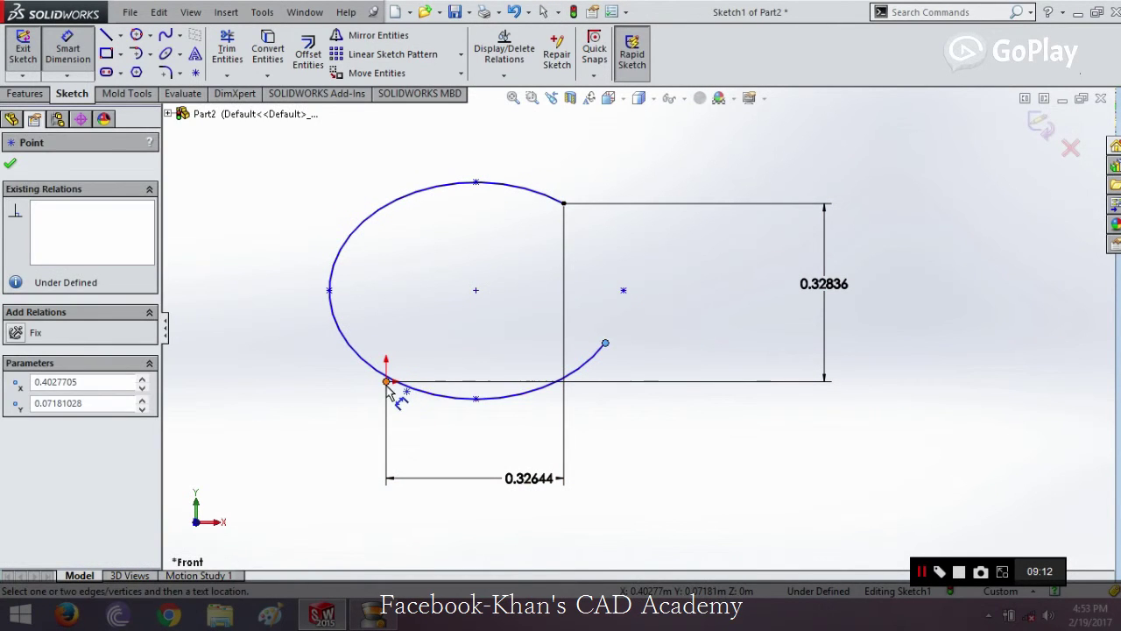
pyautogui.click(387, 381)
pyautogui.click(444, 324)
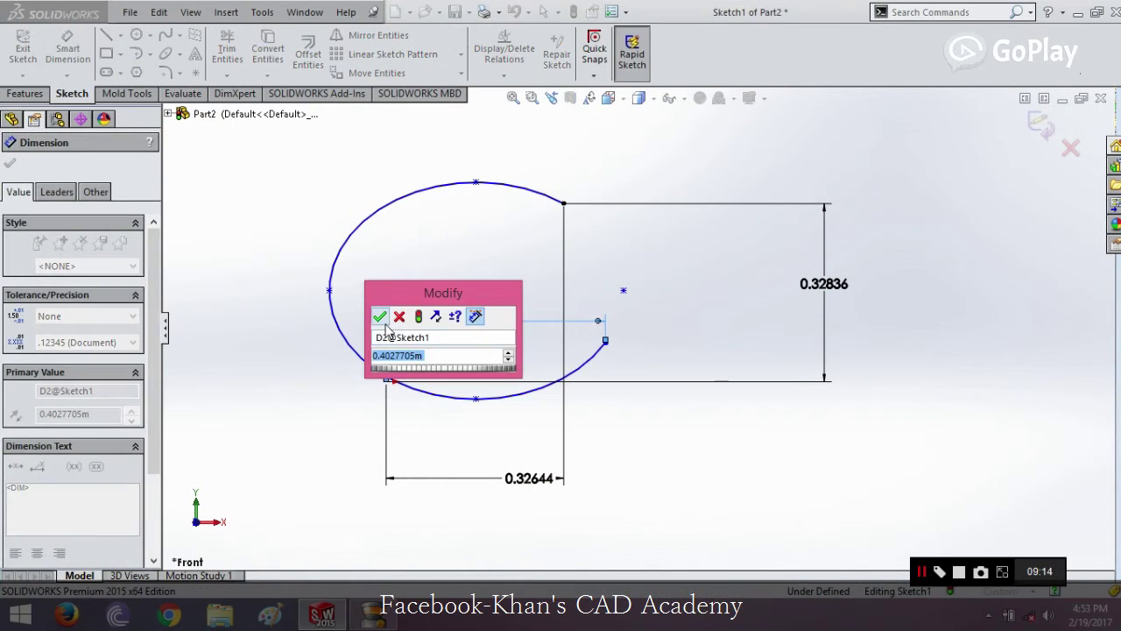
pyautogui.press('Return')
pyautogui.click(605, 341)
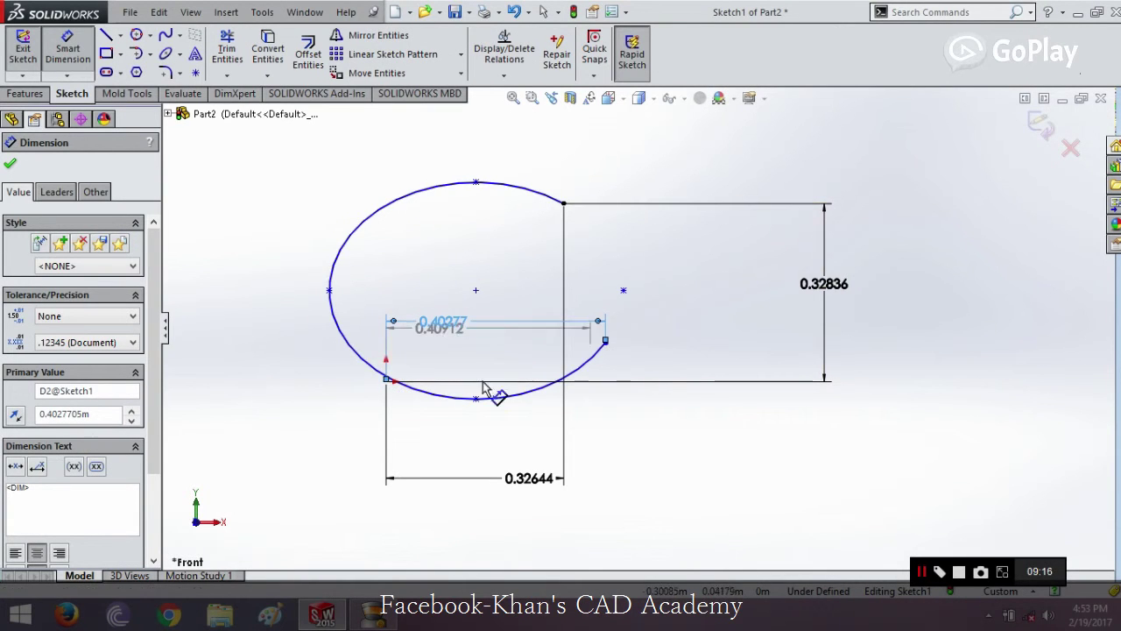
pyautogui.click(386, 378)
pyautogui.click(67, 48)
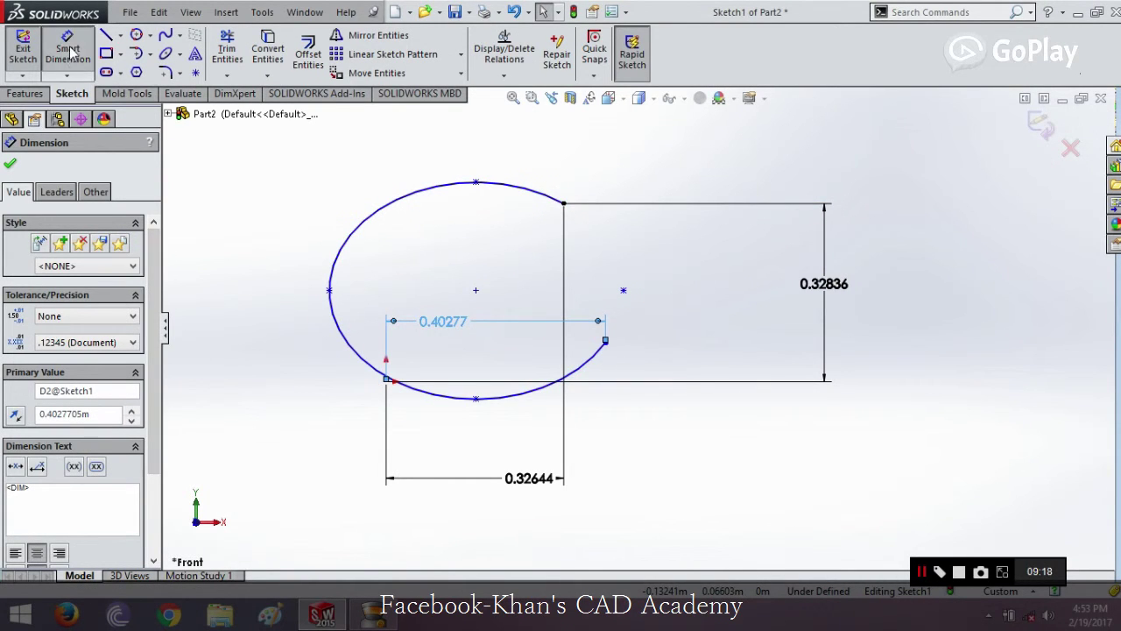
pyautogui.press('Escape')
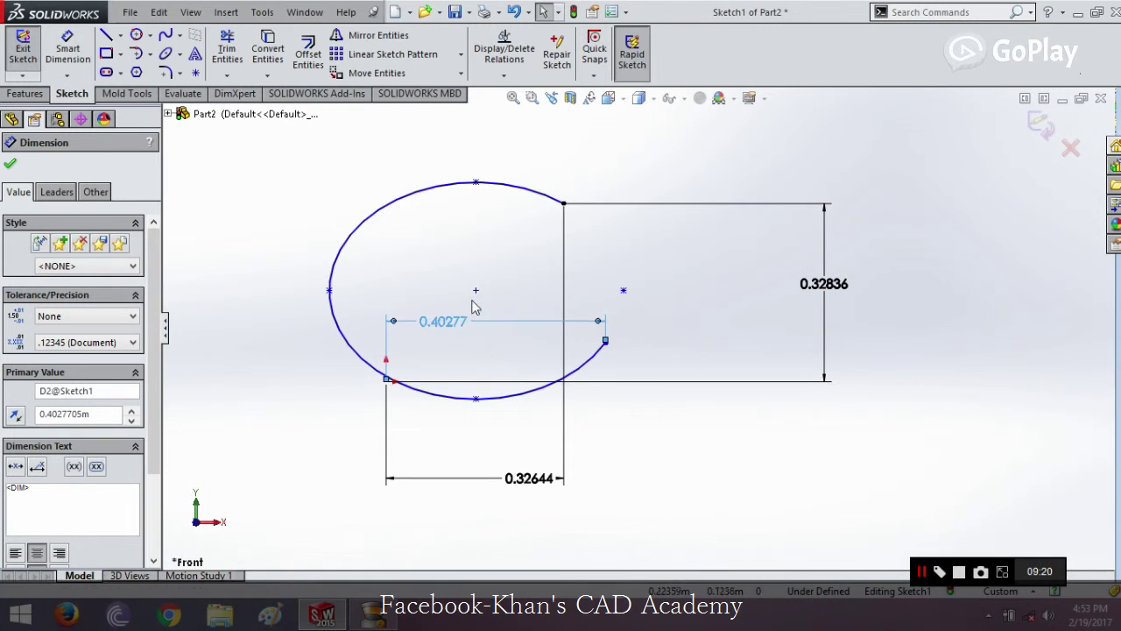
# Dimension the vertical distance from the origin to the partial ellipse's lower endpoint, keeping its current value, and finish dimensioning.
pyautogui.click(67, 48)
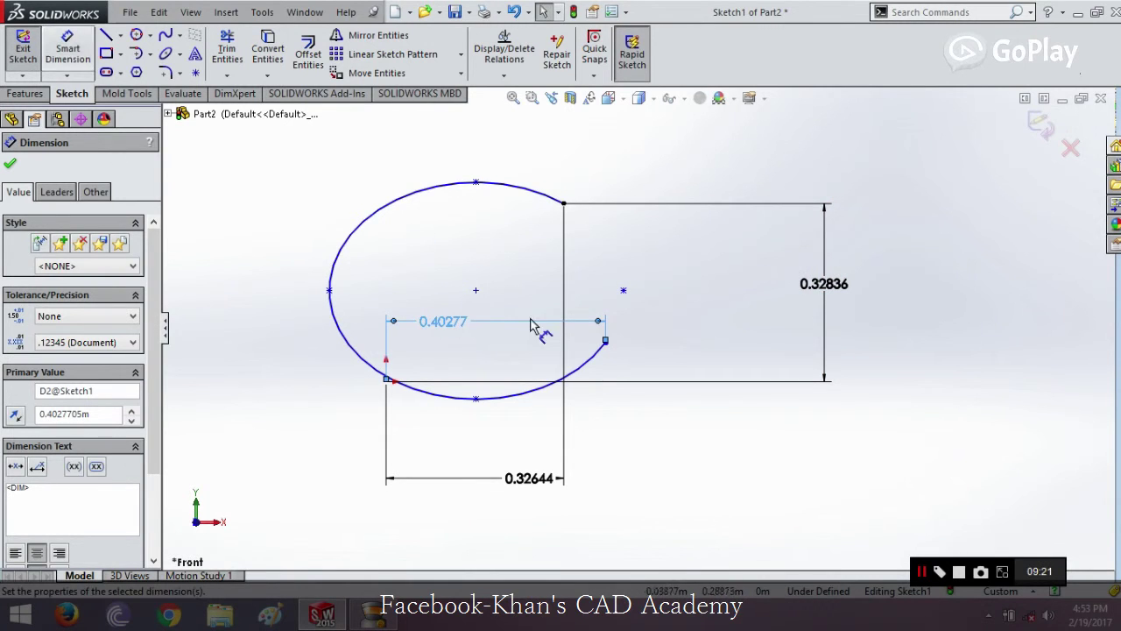
pyautogui.click(605, 343)
pyautogui.click(386, 381)
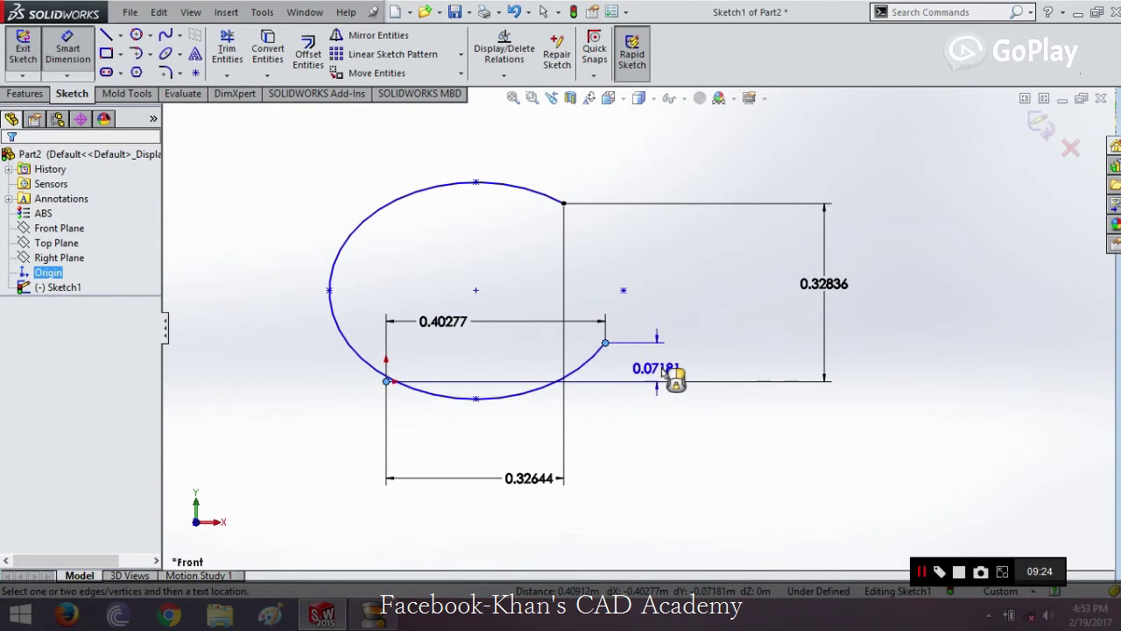
pyautogui.click(665, 372)
pyautogui.press('Return')
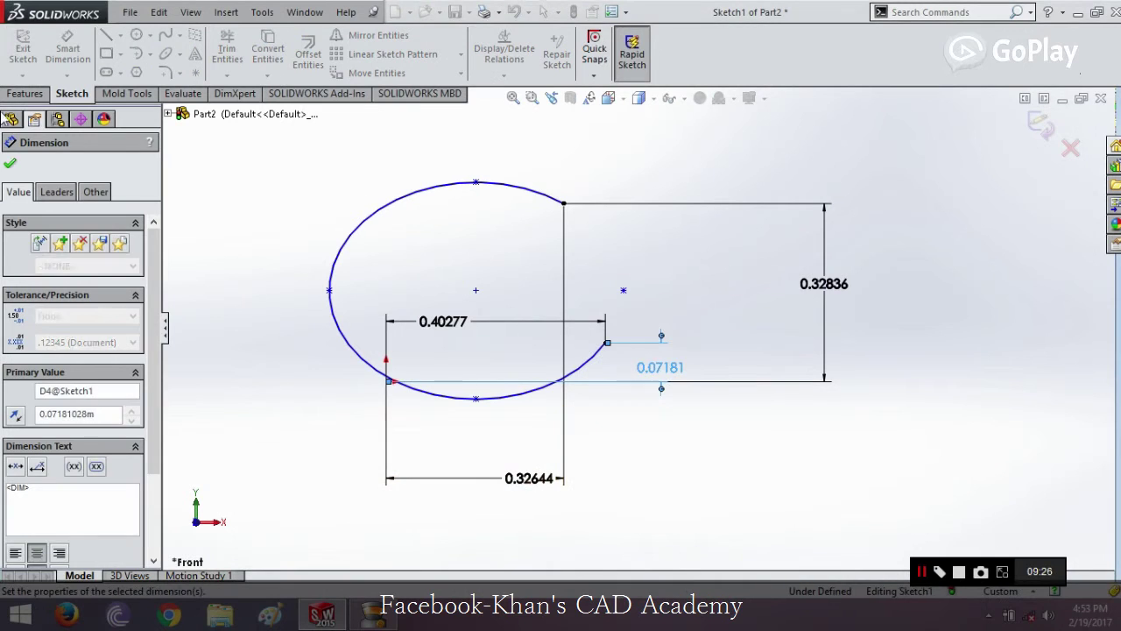
pyautogui.click(9, 163)
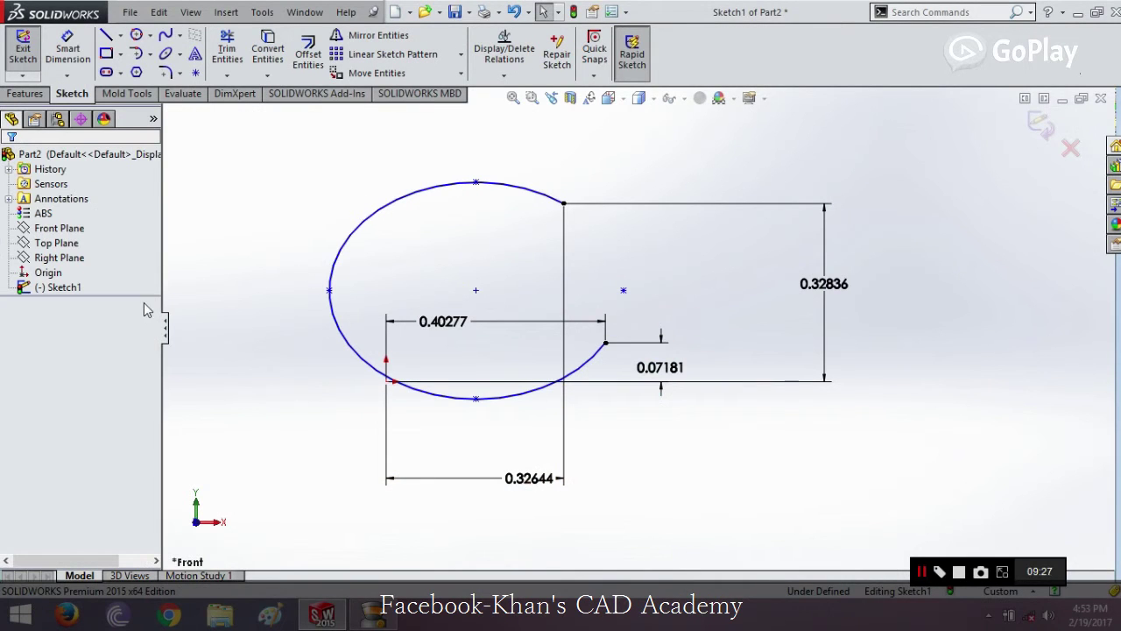
# Review the partial ellipse's radii and dimension its horizontal radius from the centre to the leftmost point, keeping the current value.
pyautogui.click(478, 185)
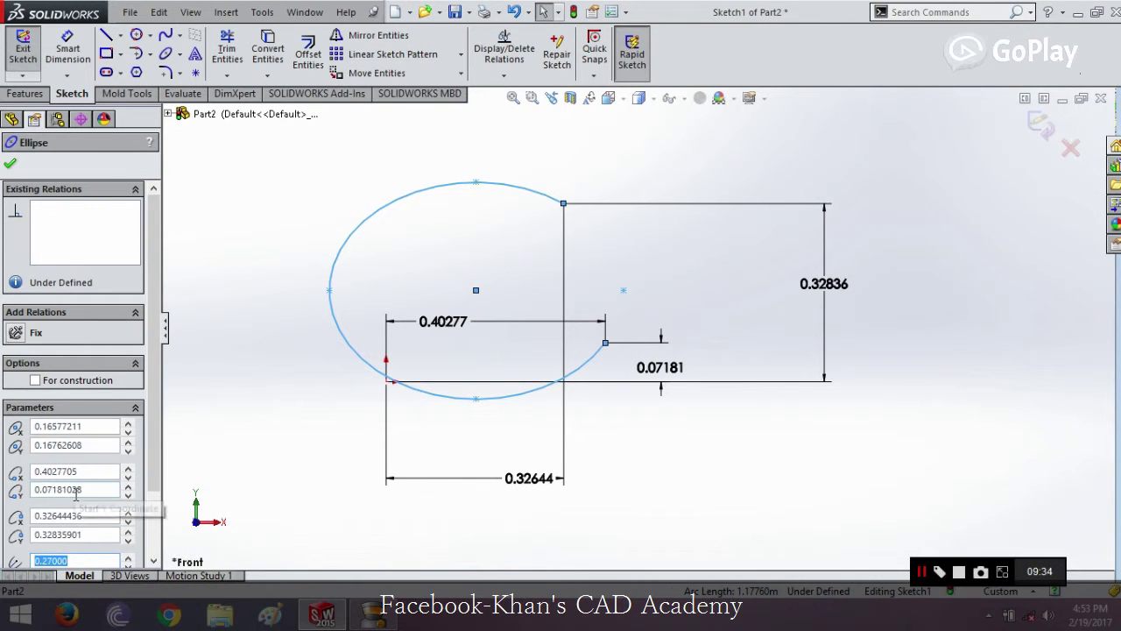
pyautogui.scroll(-3, 152, 396)
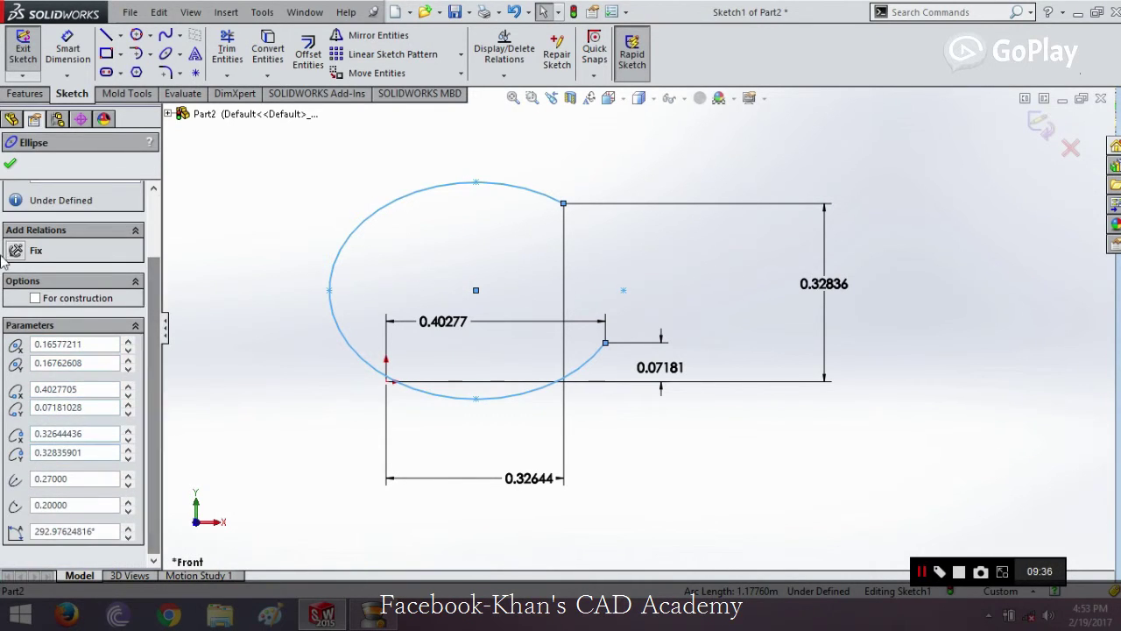
pyautogui.click(9, 165)
pyautogui.click(68, 49)
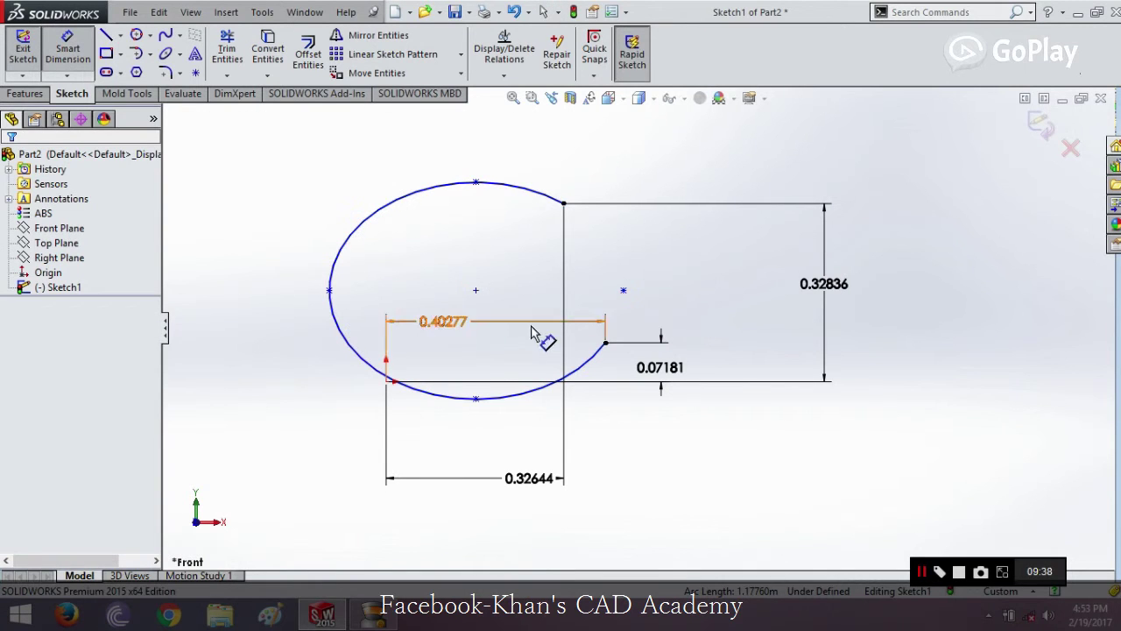
pyautogui.click(476, 292)
pyautogui.click(330, 289)
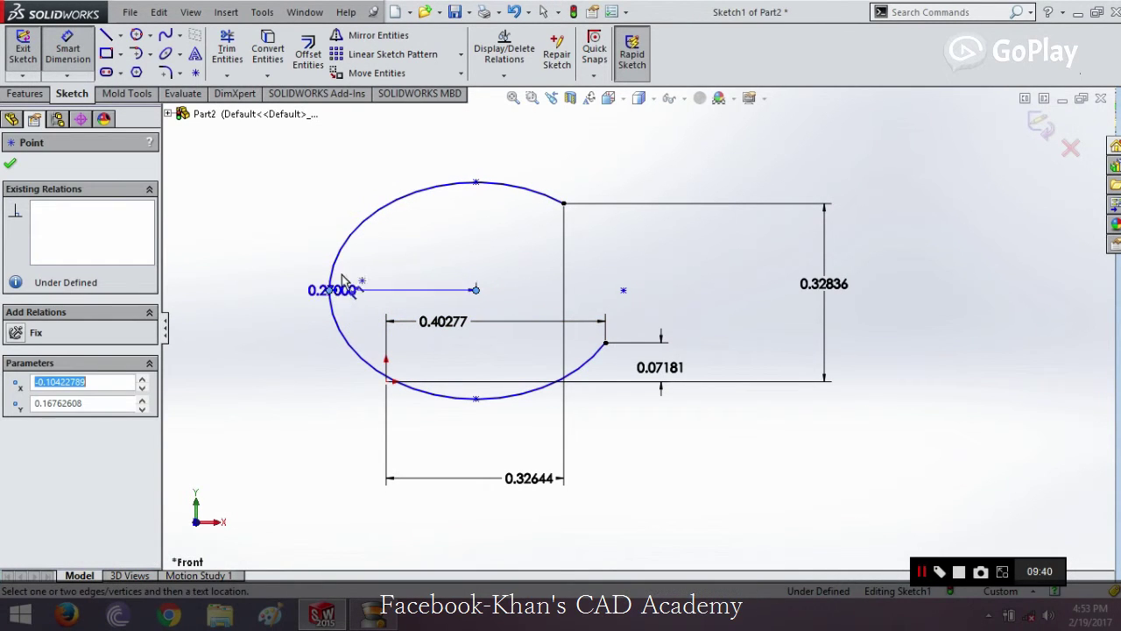
pyautogui.click(475, 243)
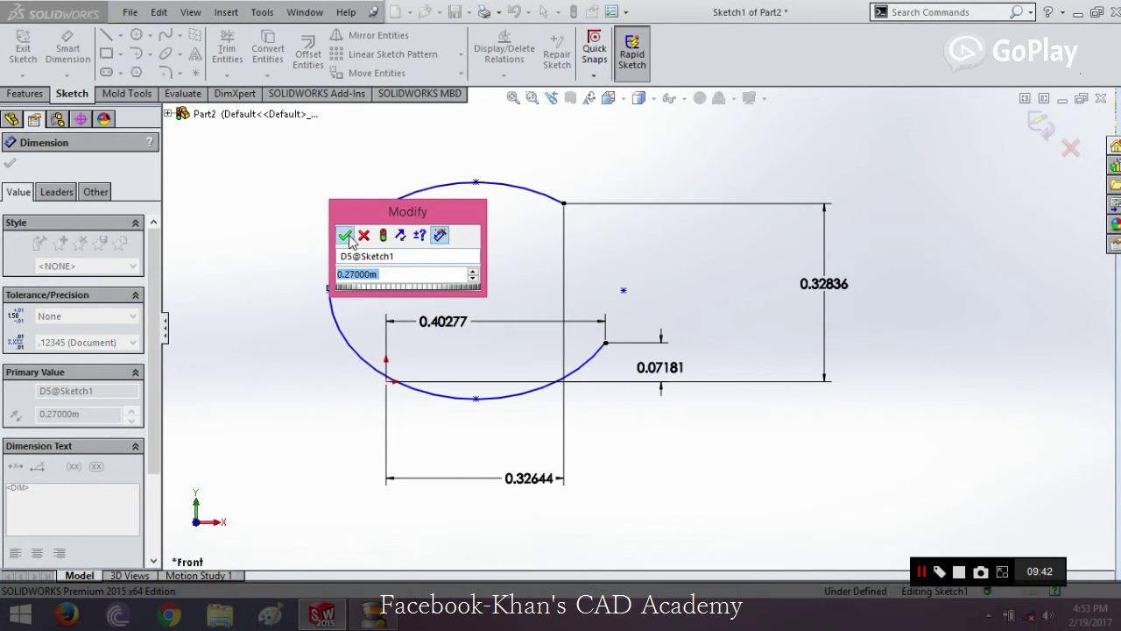
pyautogui.click(341, 230)
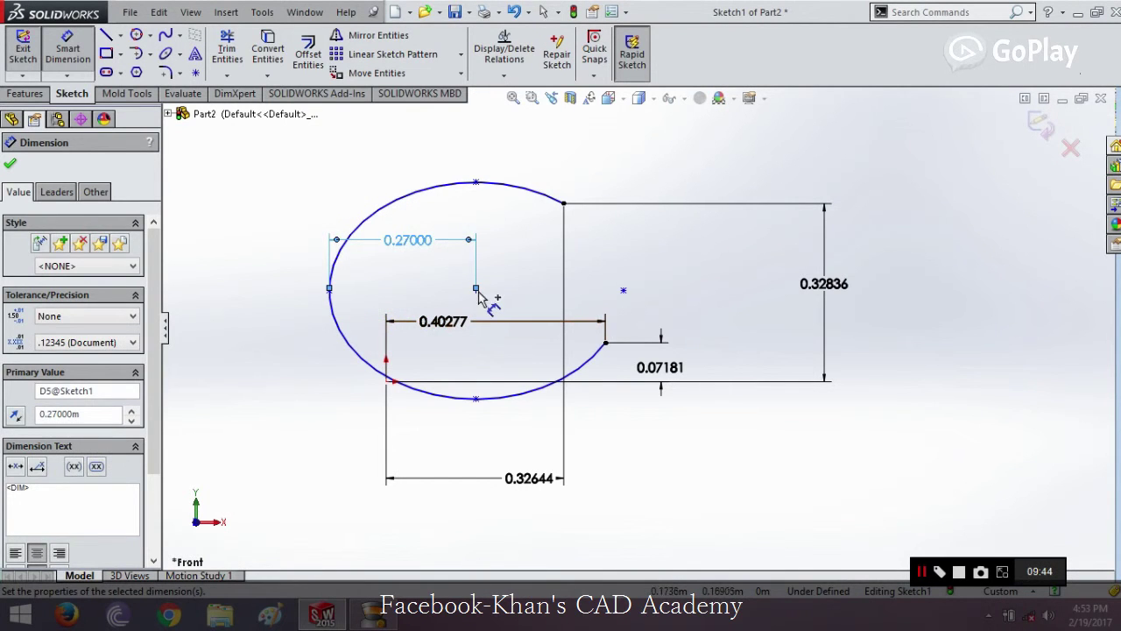
# Dimension the partial ellipse's vertical radius from its centre to the topmost point, keeping the current value, and finish dimensioning.
pyautogui.click(488, 298)
pyautogui.click(475, 291)
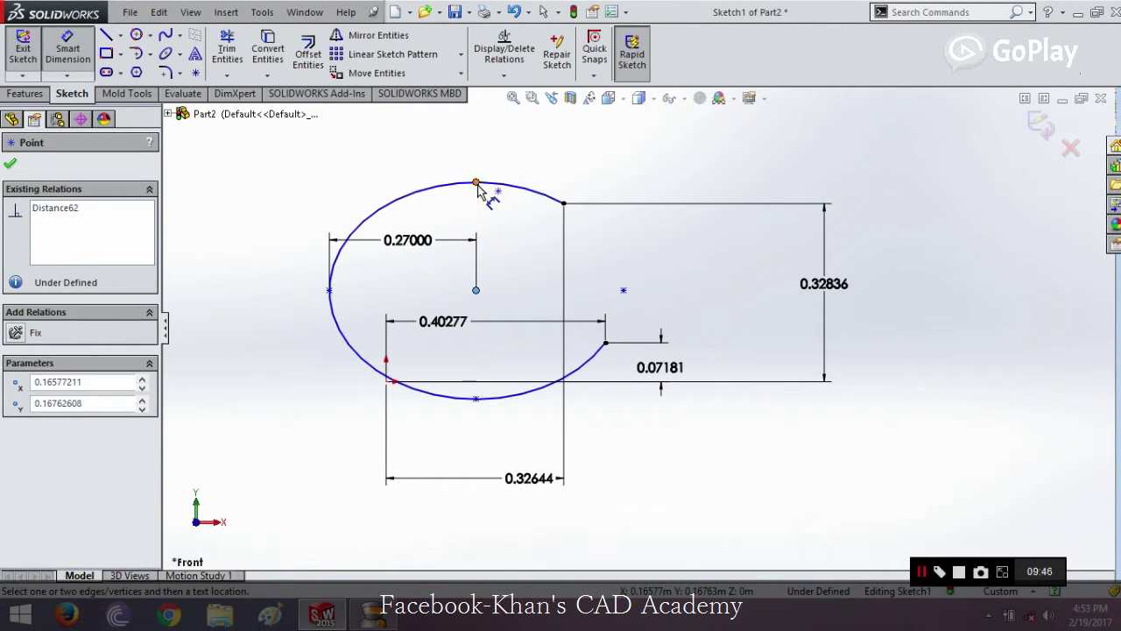
pyautogui.click(475, 182)
pyautogui.click(248, 175)
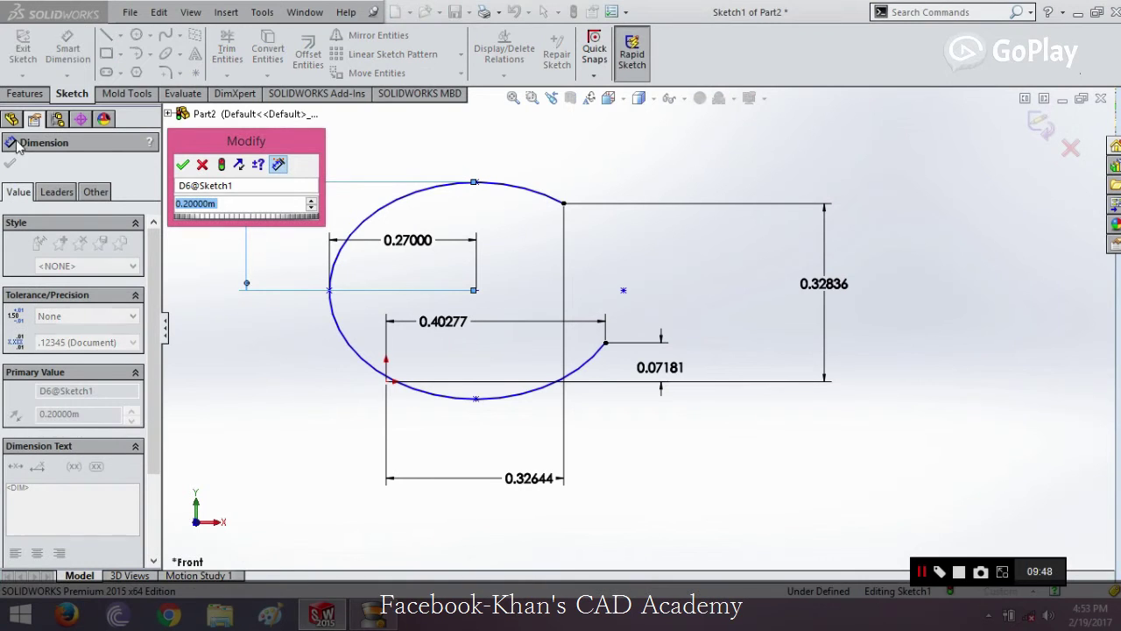
pyautogui.click(182, 163)
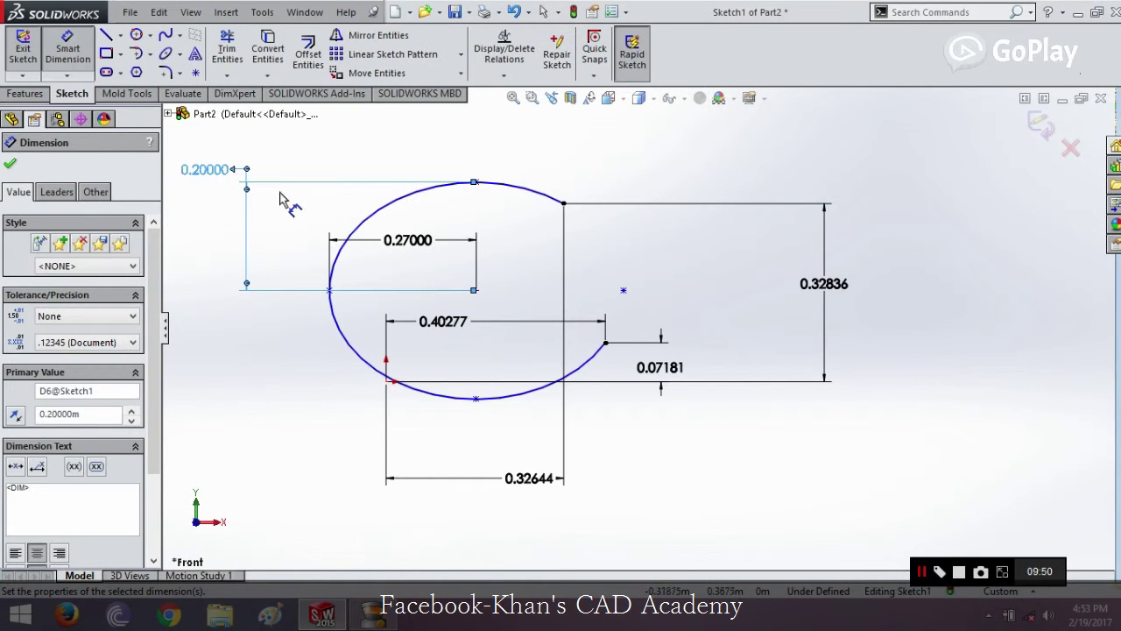
pyautogui.click(9, 163)
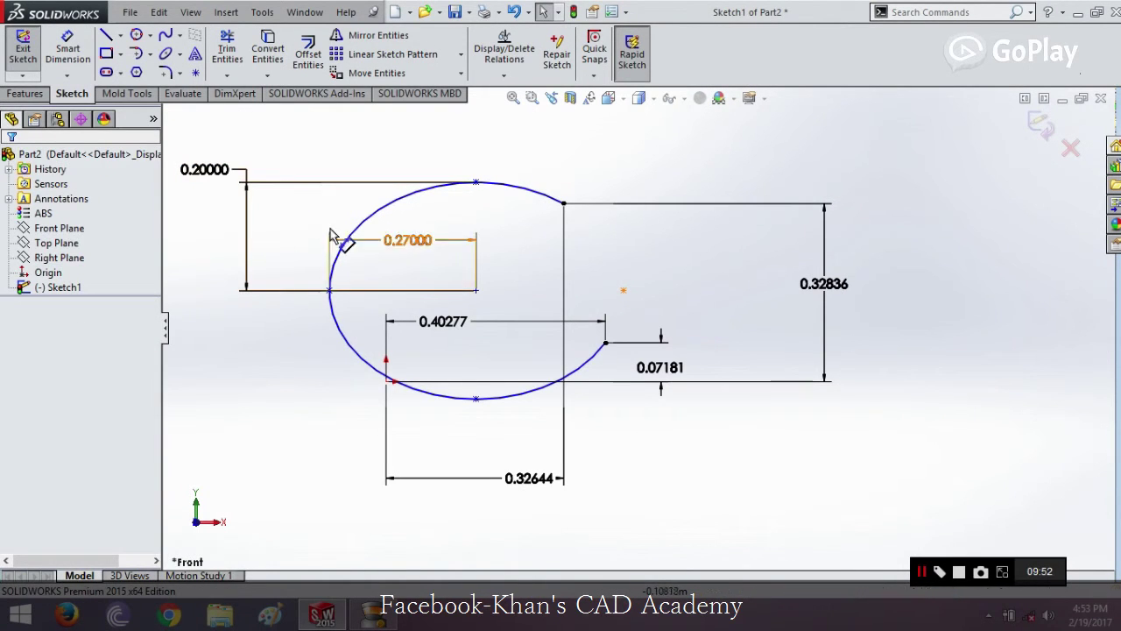
# Review the partial ellipse's parameters, and clear the sketch by deleting the ellipse together with all its dimensions.
pyautogui.click(382, 220)
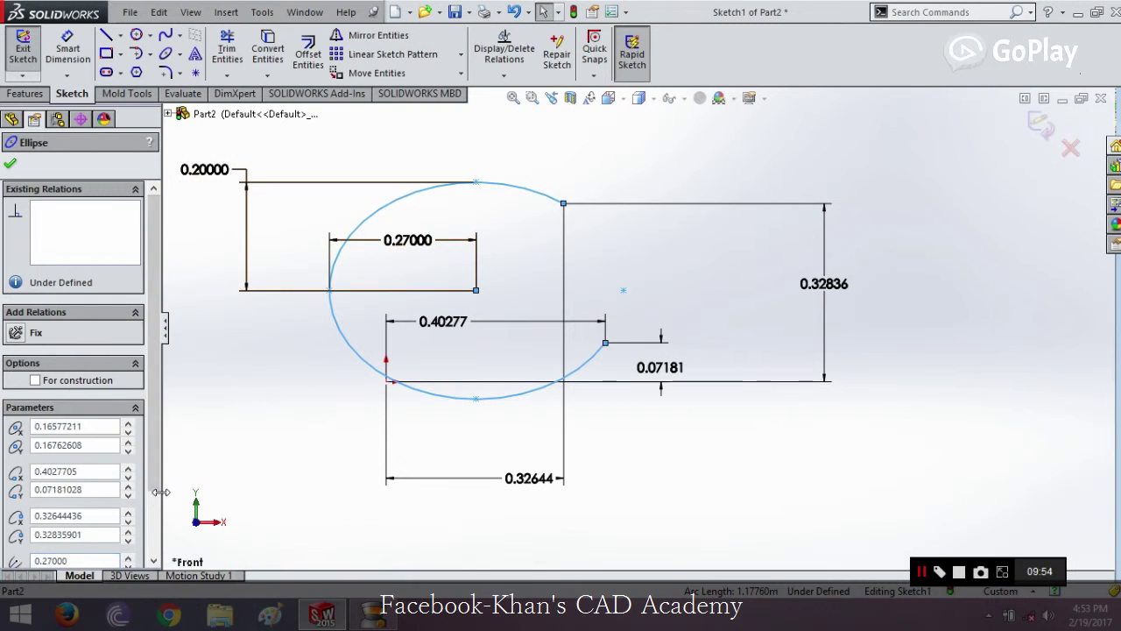
pyautogui.scroll(-2, 123, 495)
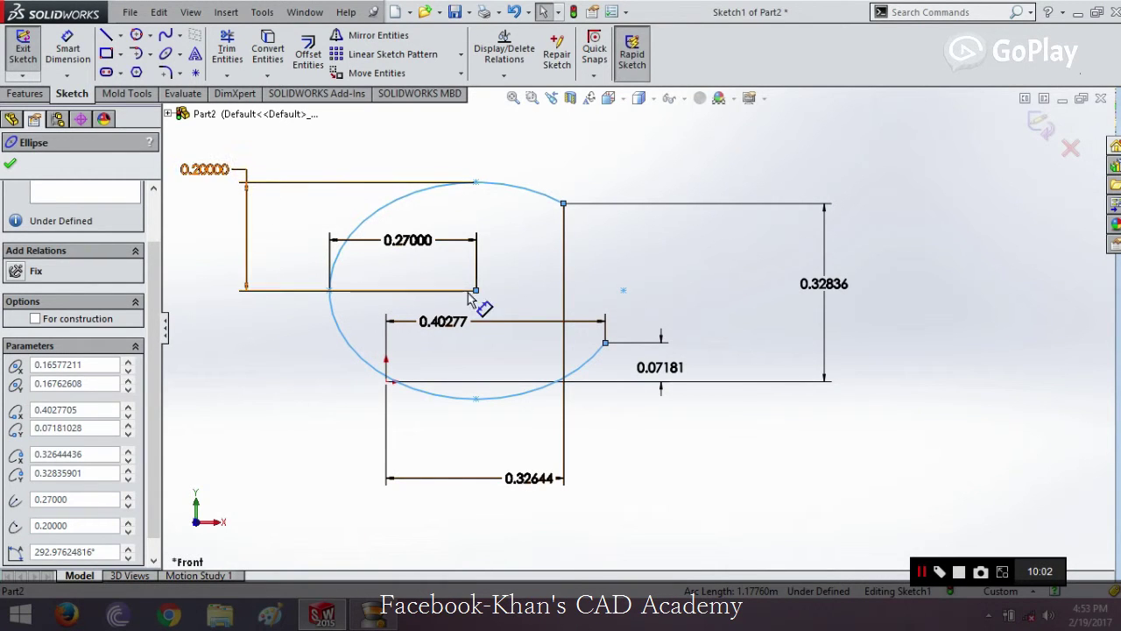
pyautogui.click(11, 167)
pyautogui.moveTo(968, 161); pyautogui.dragTo(271, 499)
pyautogui.press('Delete')
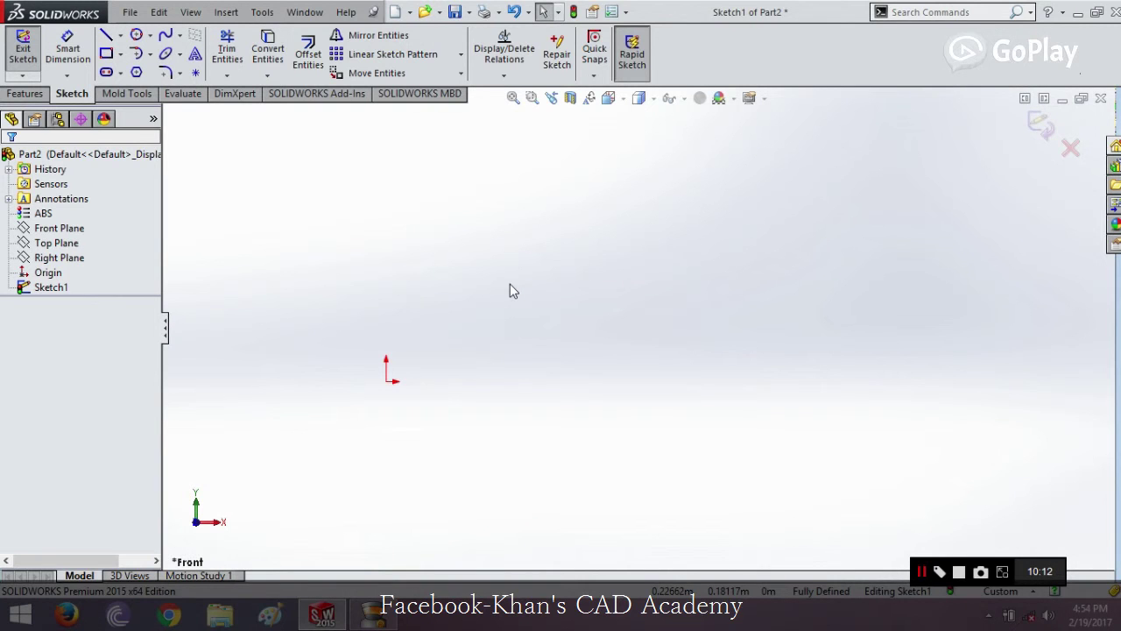
# Sketch a shallow upward-opening parabola near the origin with a focal distance of about 0.28 m.
pyautogui.click(179, 55)
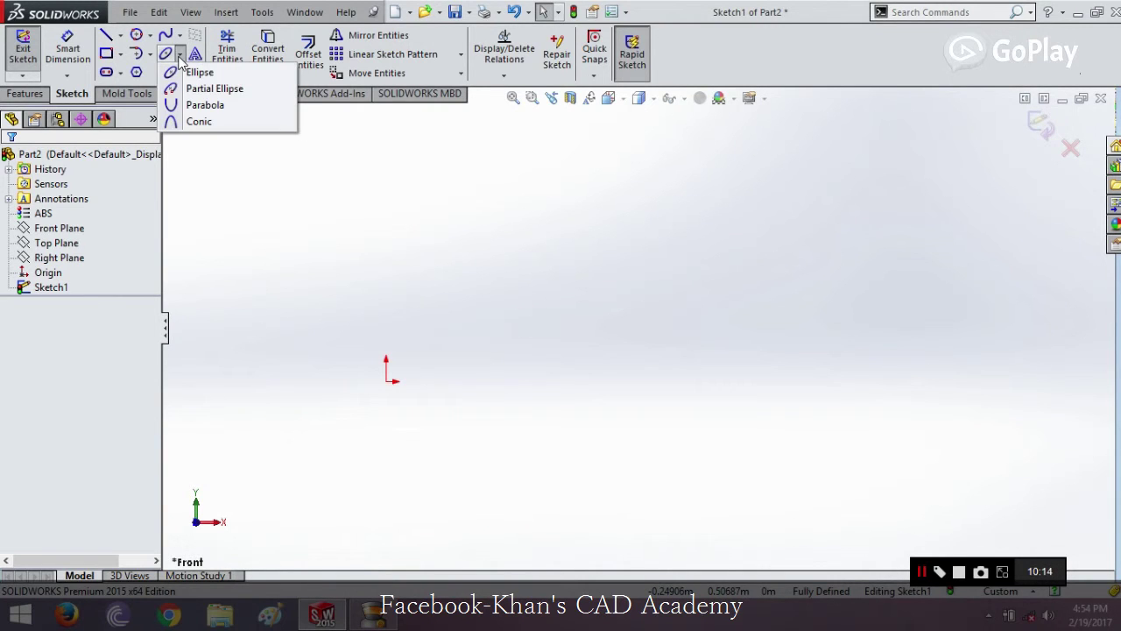
pyautogui.click(198, 105)
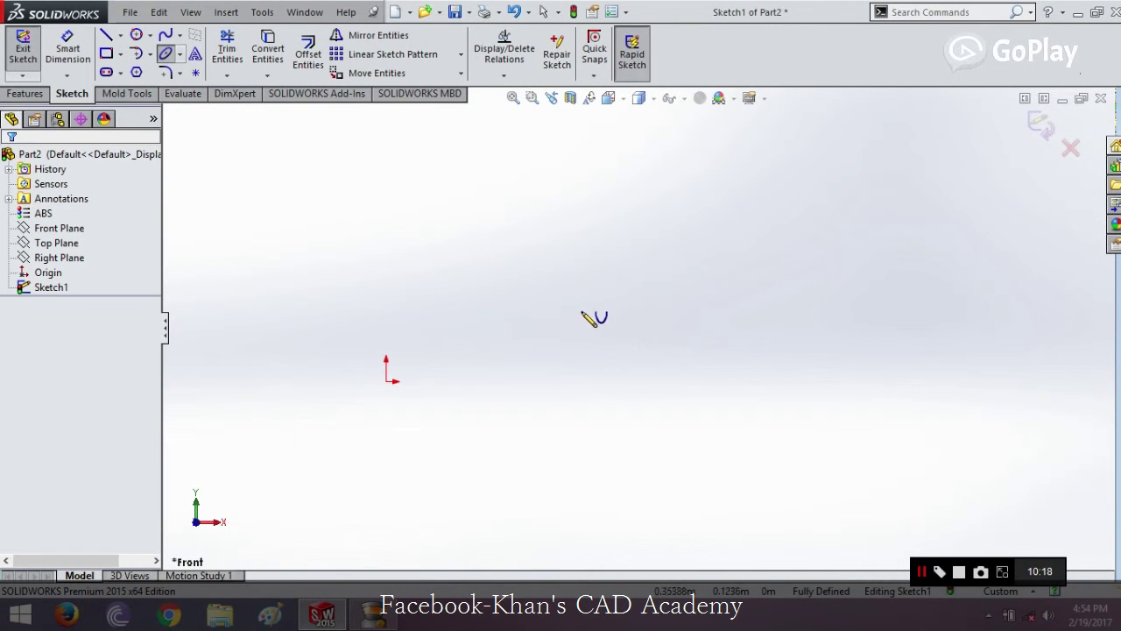
pyautogui.click(541, 266)
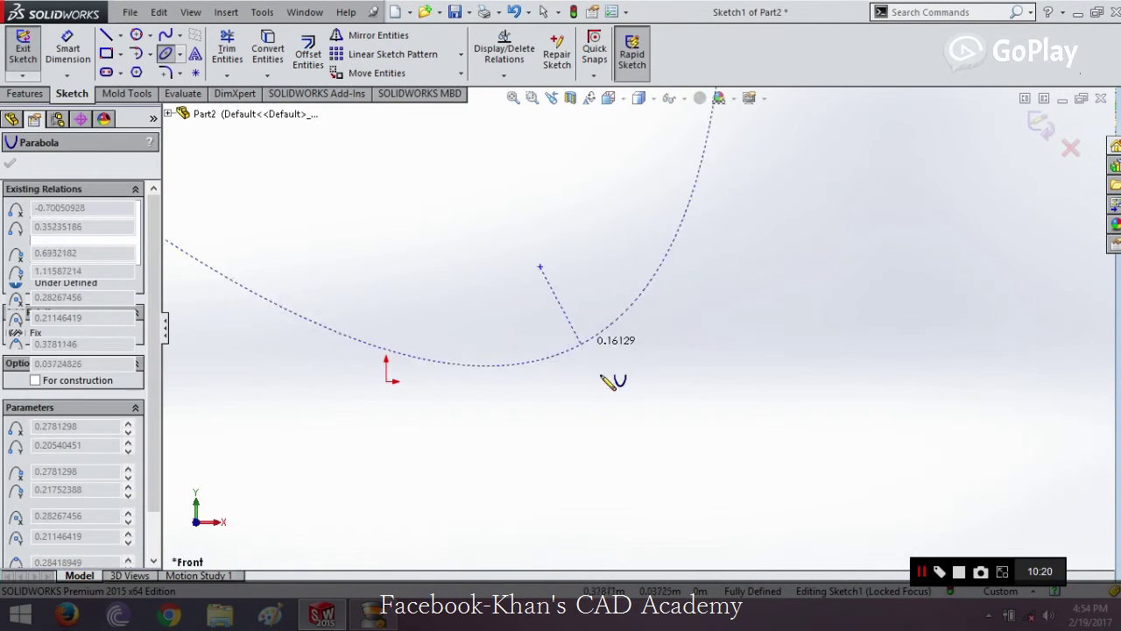
pyautogui.click(547, 418)
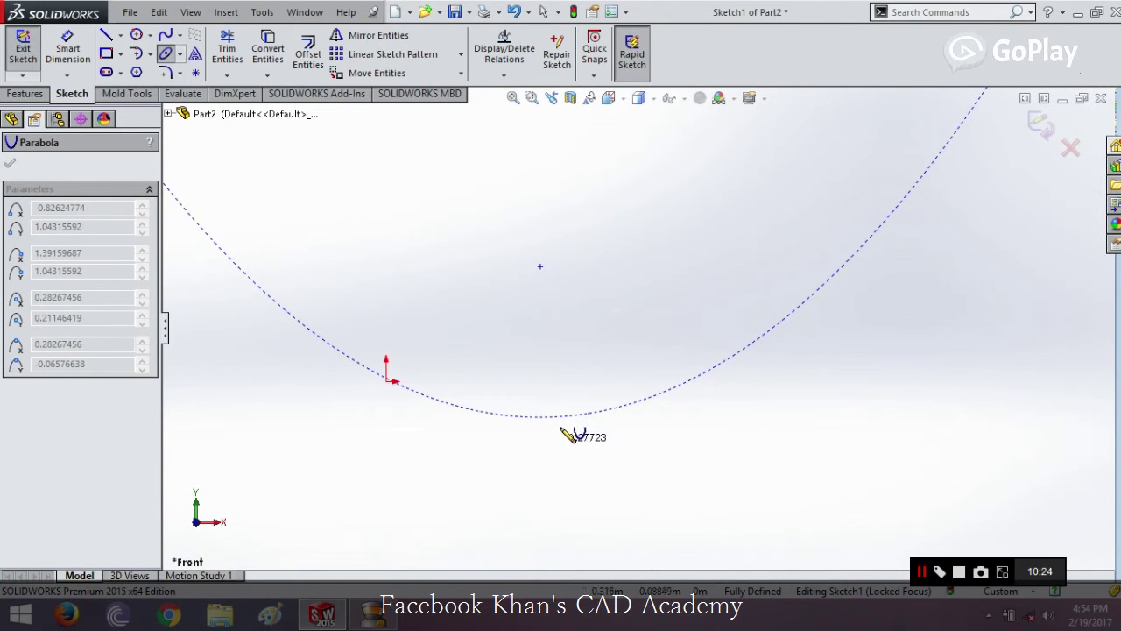
pyautogui.click(613, 408)
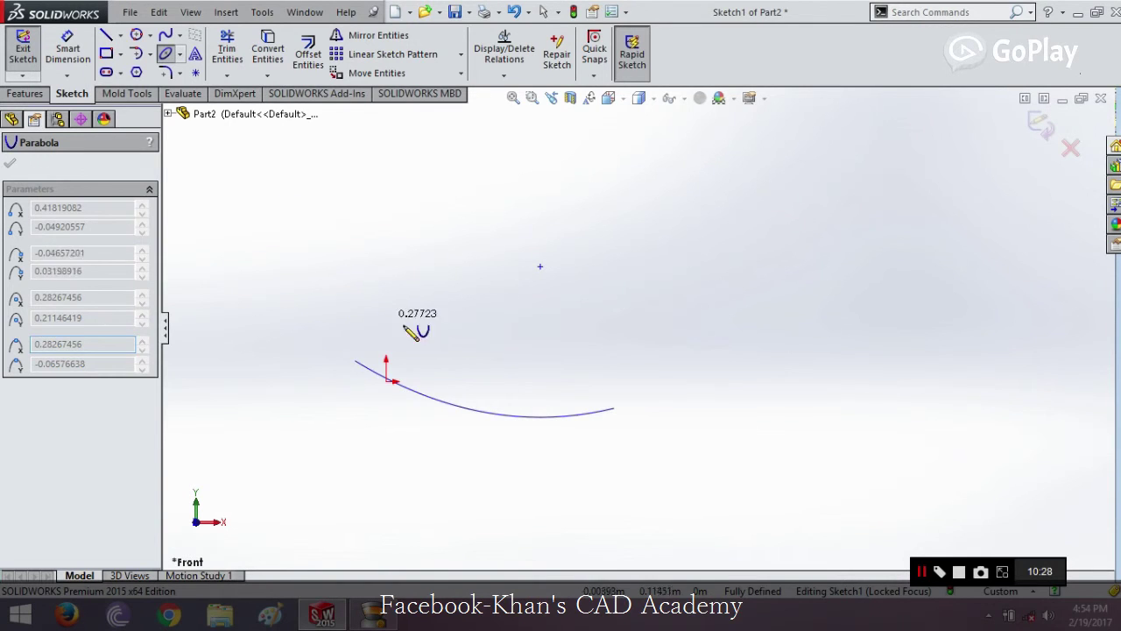
pyautogui.click(440, 341)
pyautogui.press('Escape')
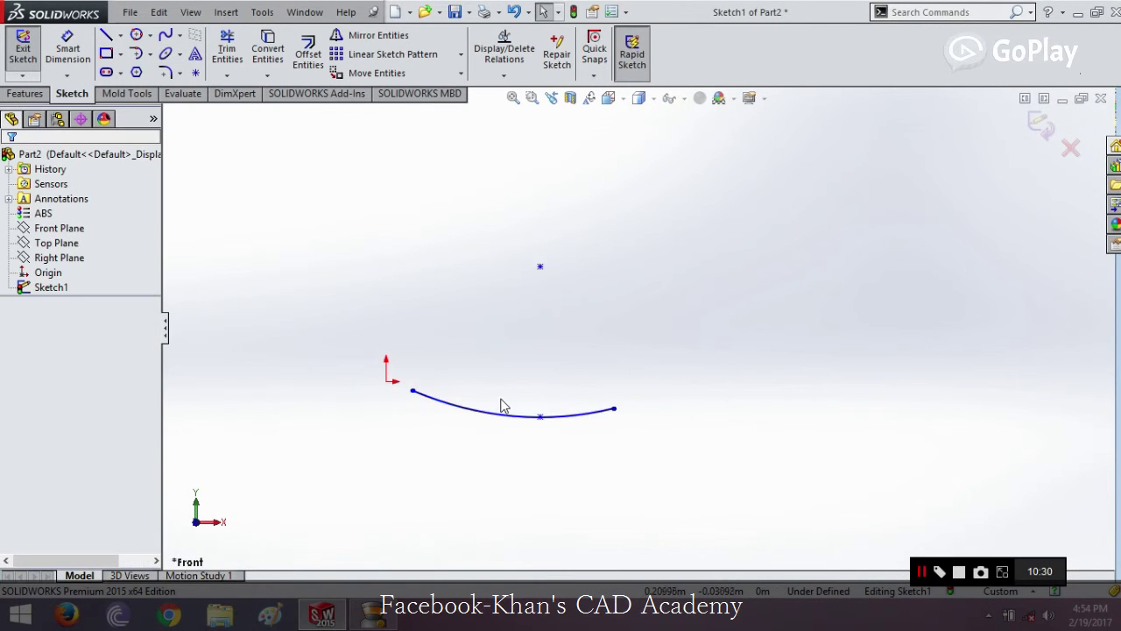
# Sketch a second, wider upward-opening parabola to the right of the first with a focal distance of about 0.58 m.
pyautogui.scroll(2, 502, 405)
pyautogui.scroll(-2, 708, 375)
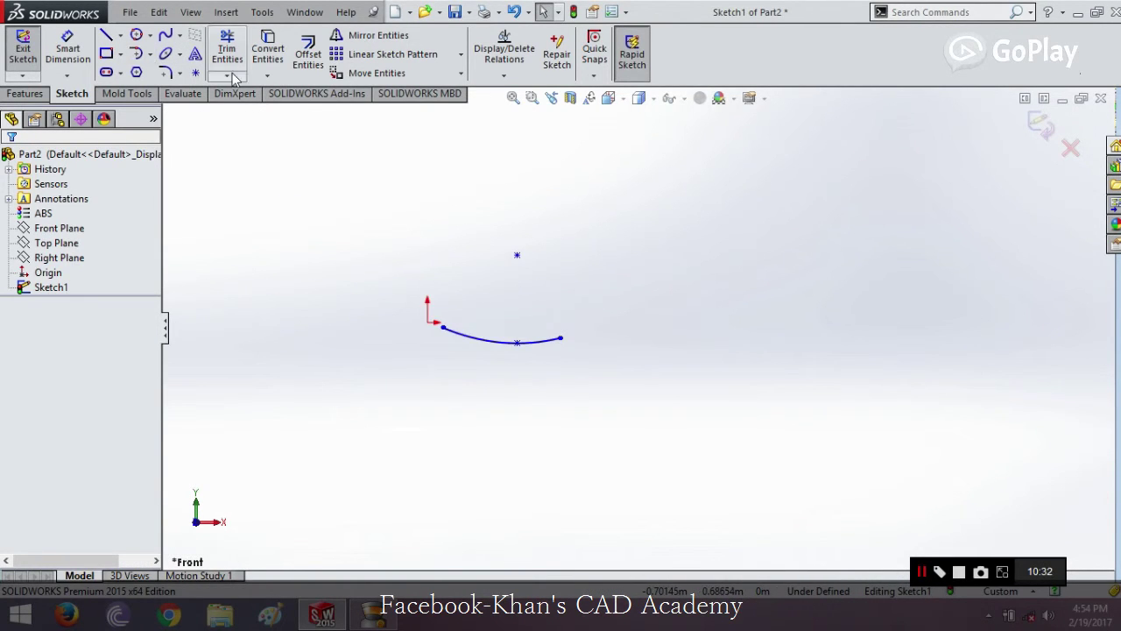
pyautogui.click(180, 54)
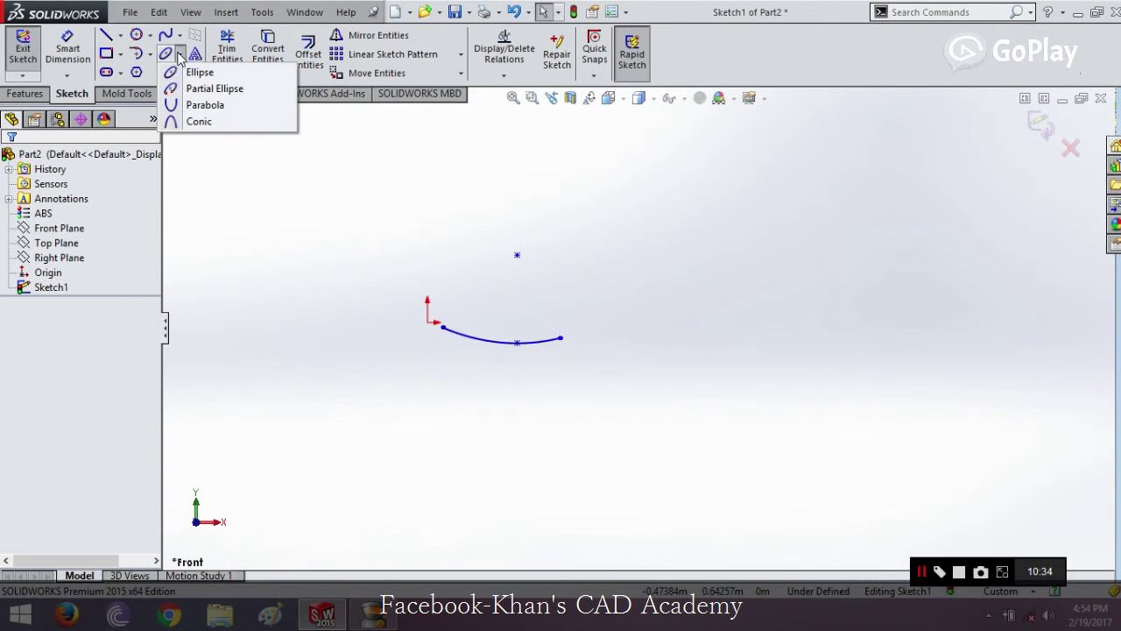
pyautogui.click(194, 103)
pyautogui.click(786, 178)
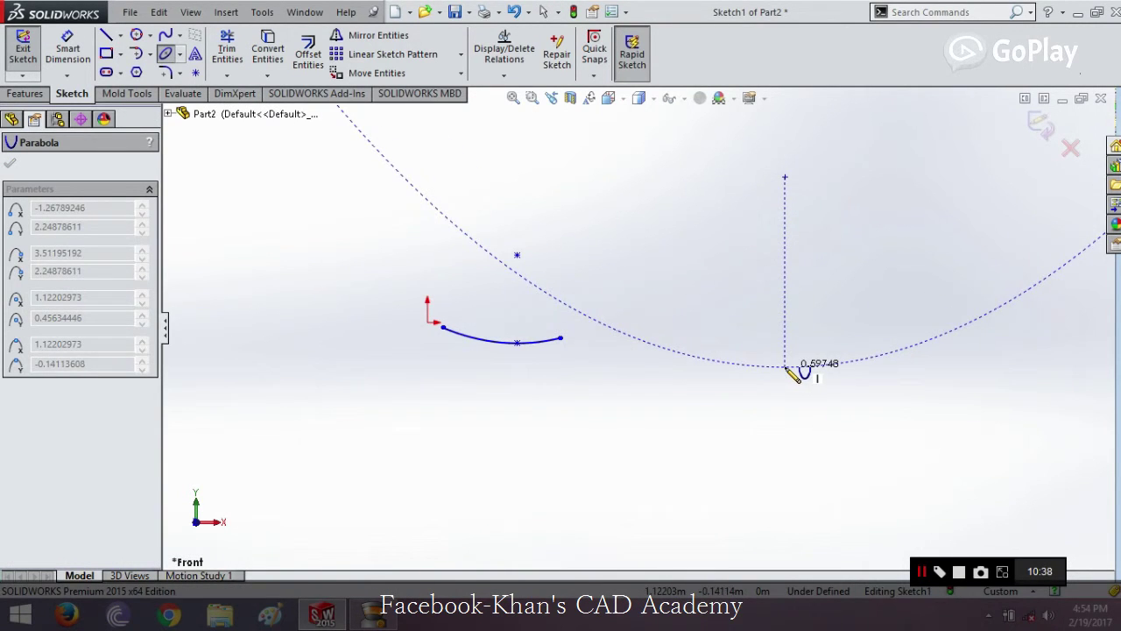
pyautogui.click(787, 365)
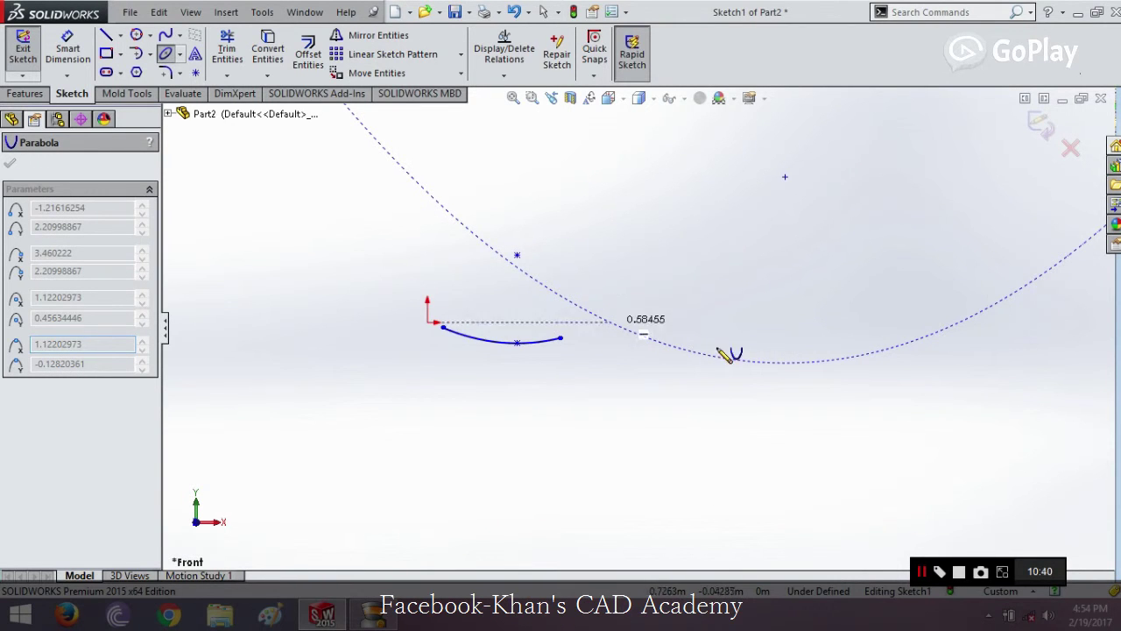
pyautogui.click(1047, 270)
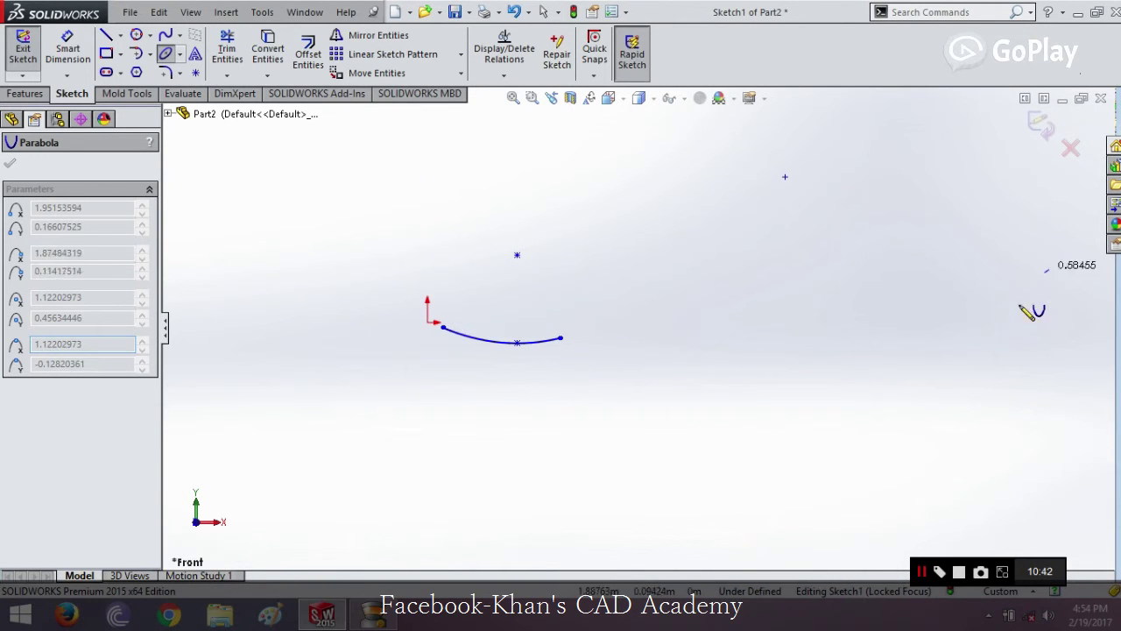
pyautogui.click(461, 223)
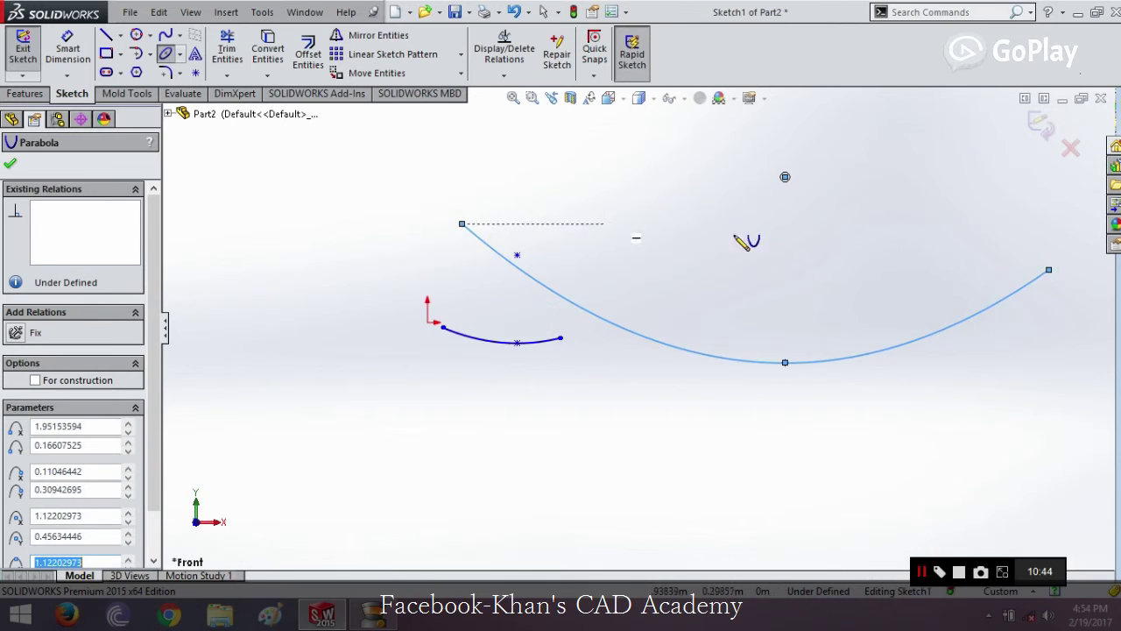
pyautogui.scroll(5, 741, 244)
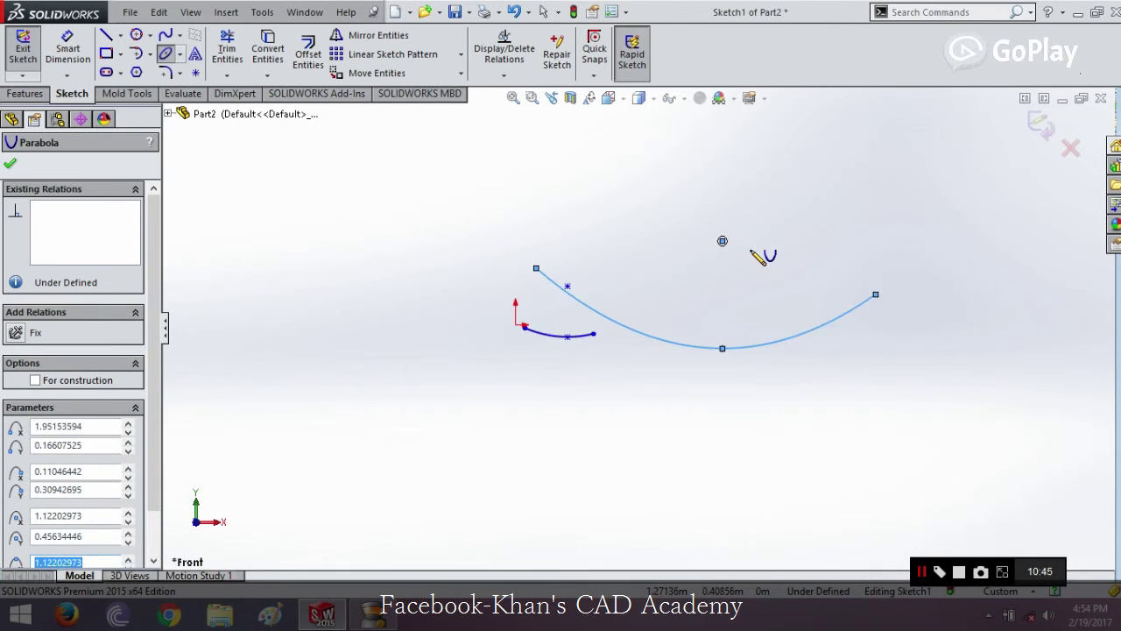
pyautogui.click(10, 165)
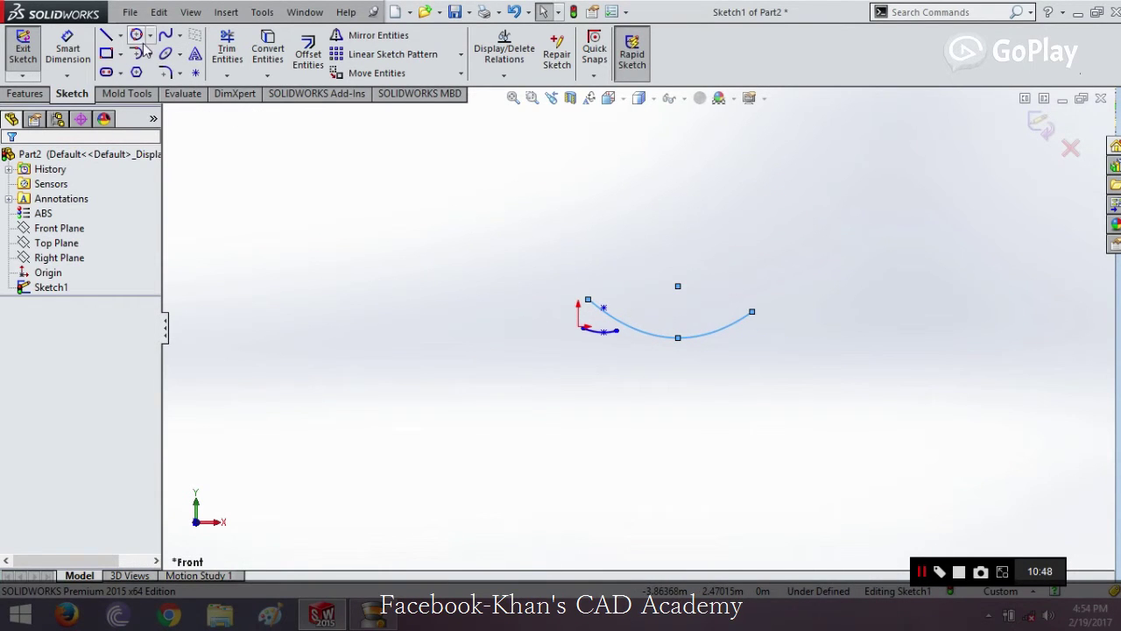
# Sketch a third, much larger upward-opening parabola around the other two with a focal distance of about 2.4 m.
pyautogui.click(180, 54)
pyautogui.click(197, 102)
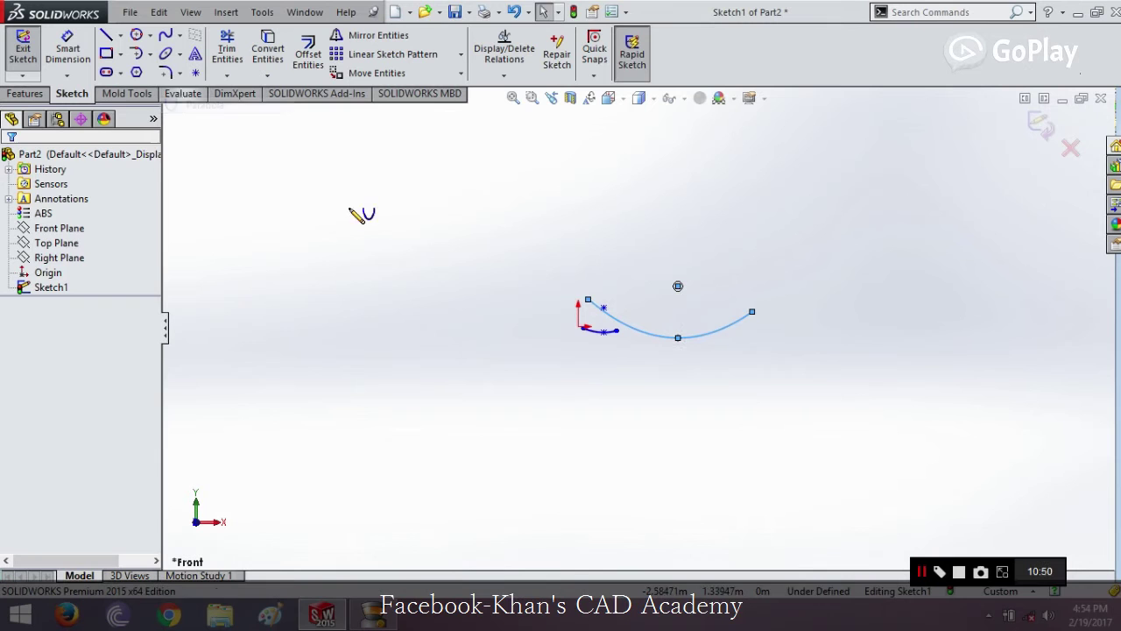
pyautogui.click(464, 272)
pyautogui.click(466, 482)
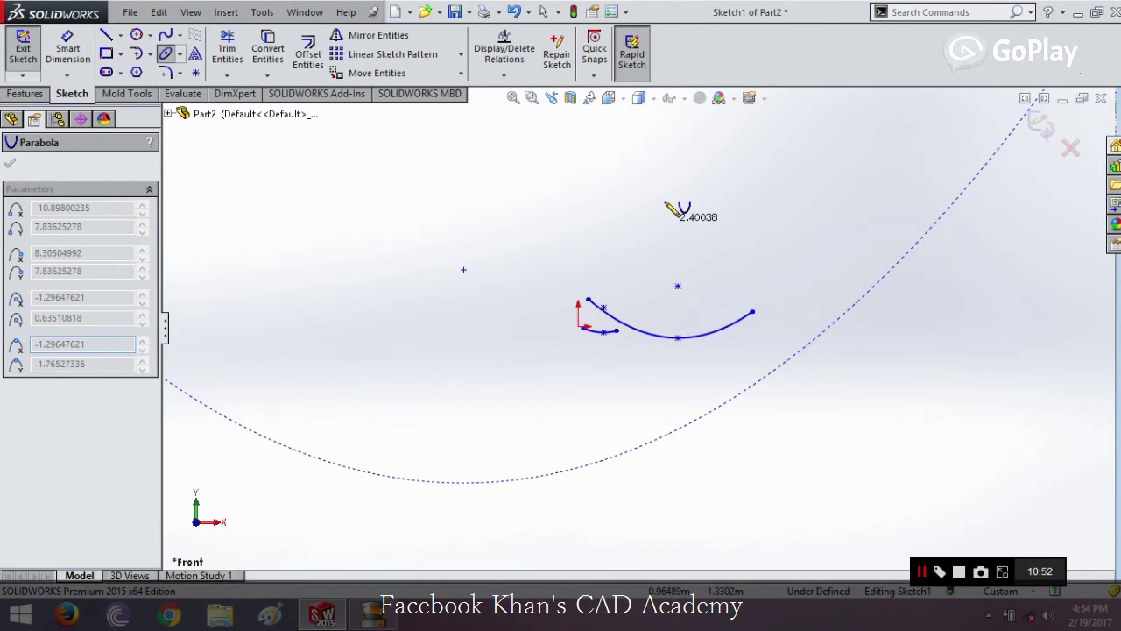
pyautogui.click(788, 359)
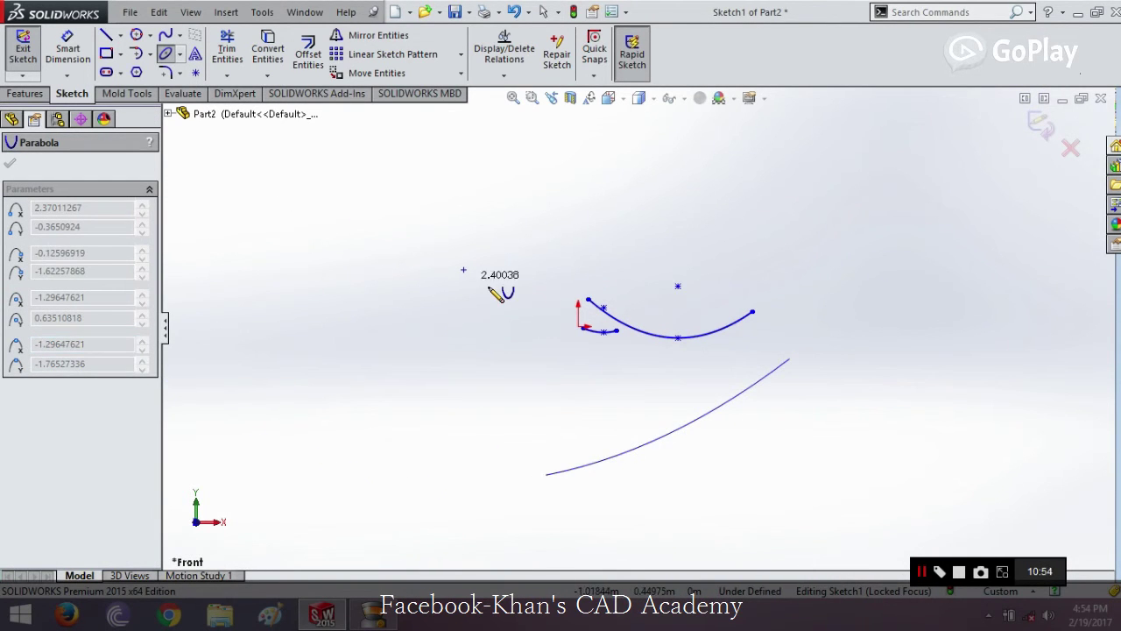
pyautogui.click(262, 203)
pyautogui.press('z')
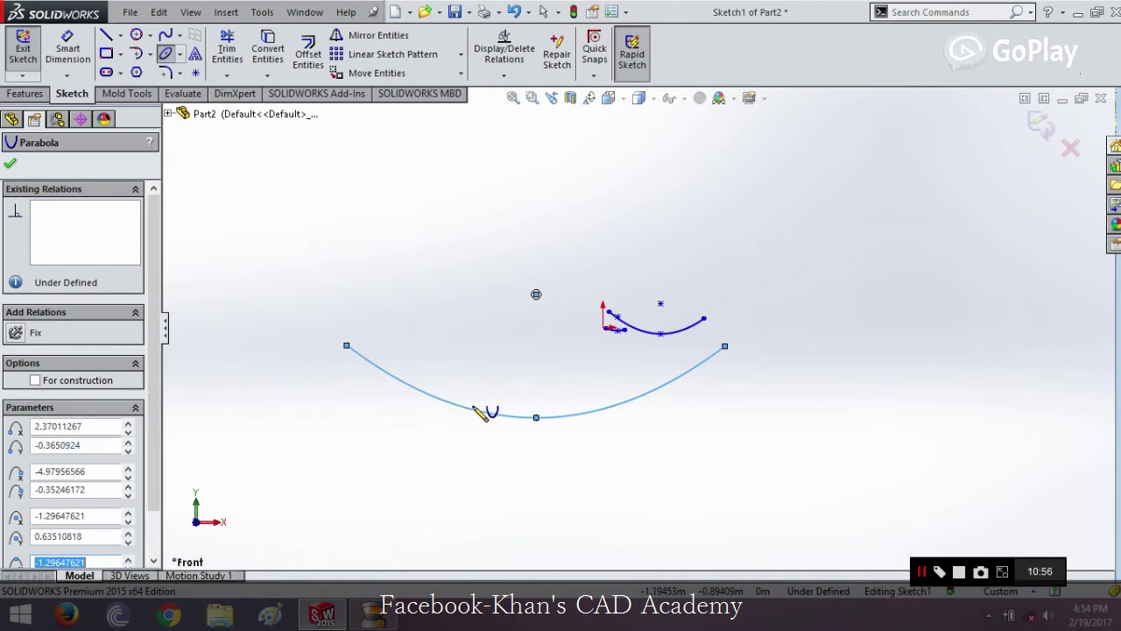
pyautogui.click(10, 161)
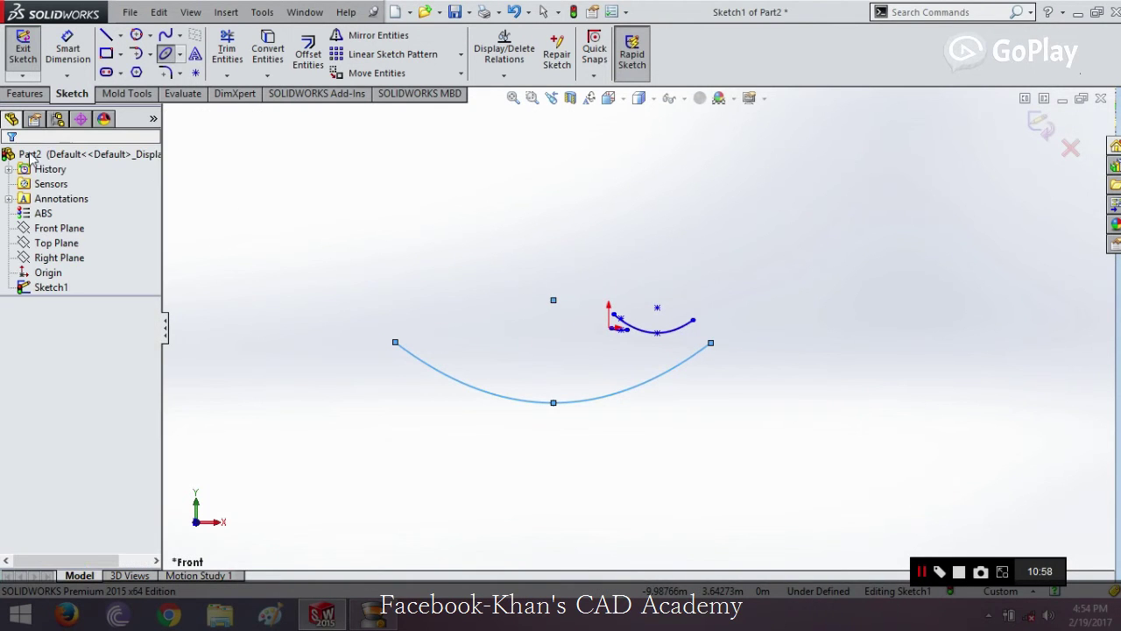
# Delete all three parabolas from the sketch.
pyautogui.moveTo(831, 257)
pyautogui.mouseDown()
pyautogui.moveTo(490, 400)
pyautogui.moveTo(380, 419)
pyautogui.moveTo(382, 401)
pyautogui.mouseUp()
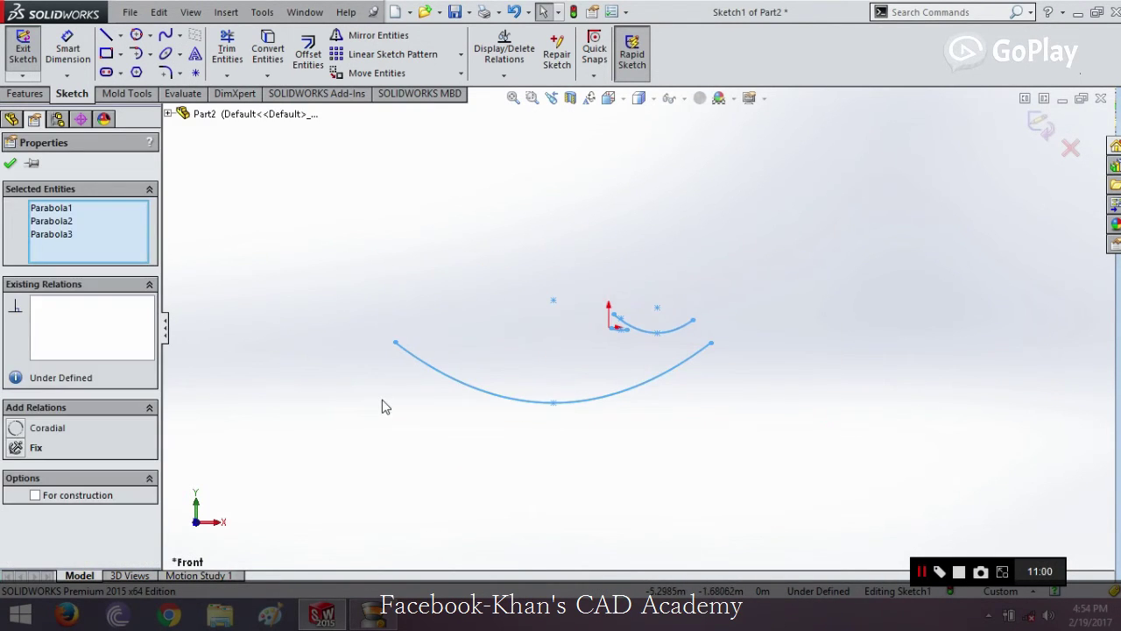
pyautogui.press('Delete')
pyautogui.moveTo(802, 255); pyautogui.dragTo(491, 475)
pyautogui.press('Escape')
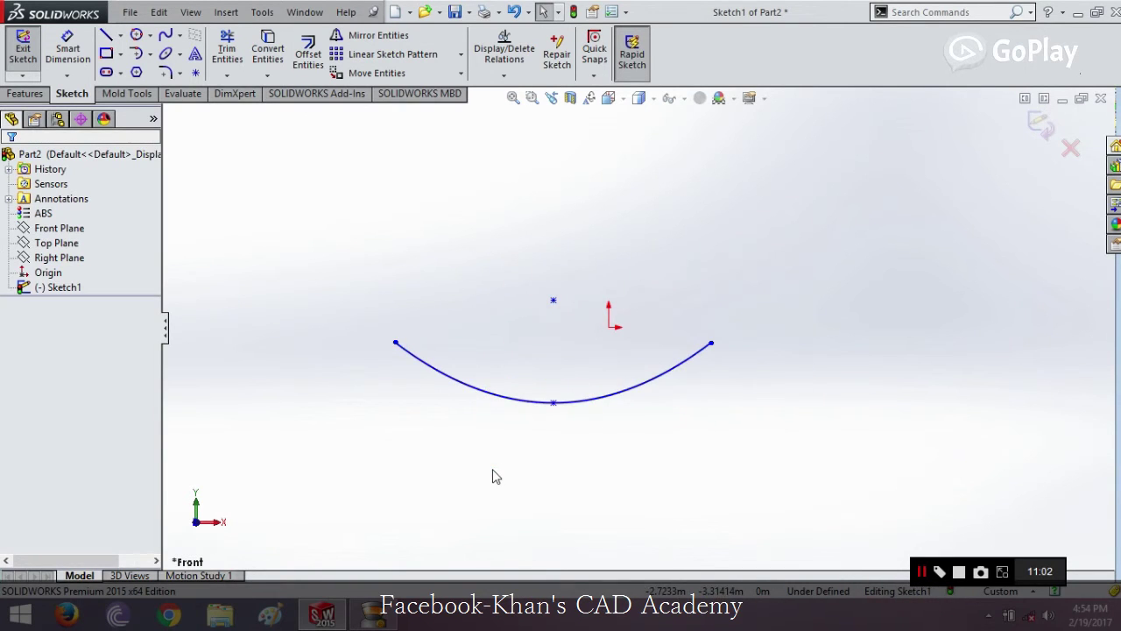
pyautogui.click(585, 399)
pyautogui.press('Delete')
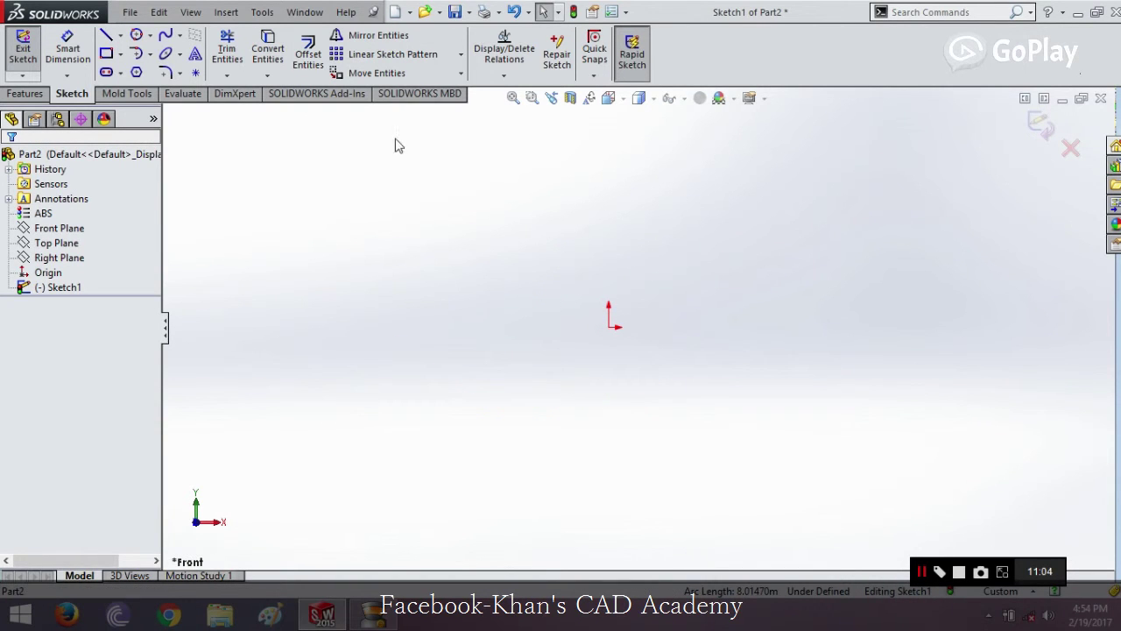
pyautogui.click(179, 55)
pyautogui.click(183, 70)
pyautogui.click(179, 54)
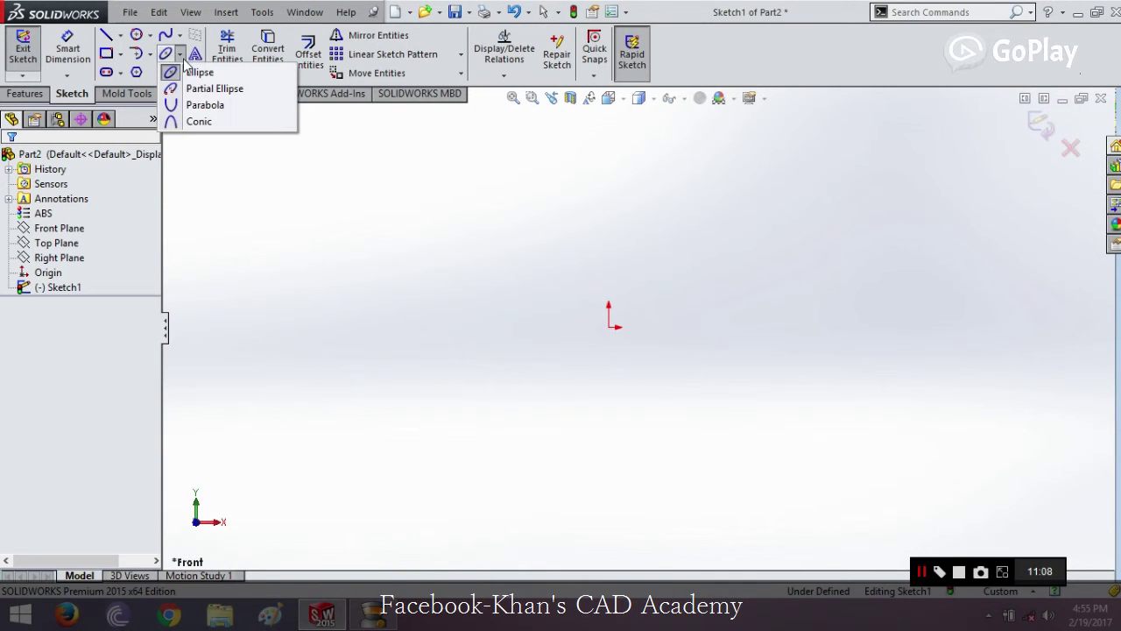
pyautogui.click(199, 104)
pyautogui.click(540, 159)
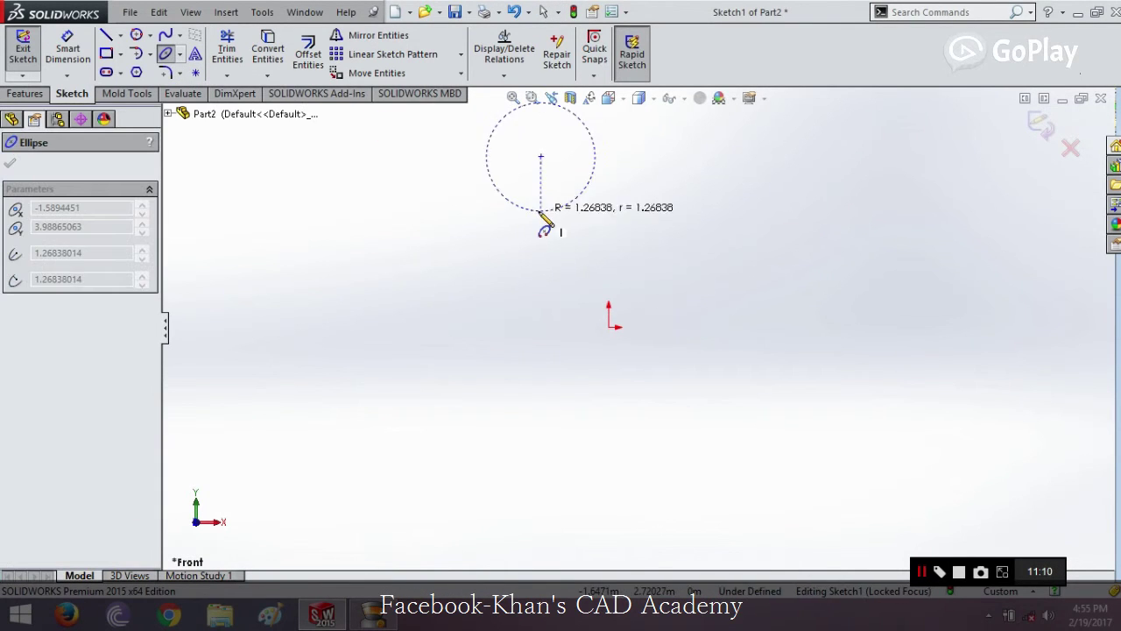
pyautogui.click(543, 214)
pyautogui.press('Escape')
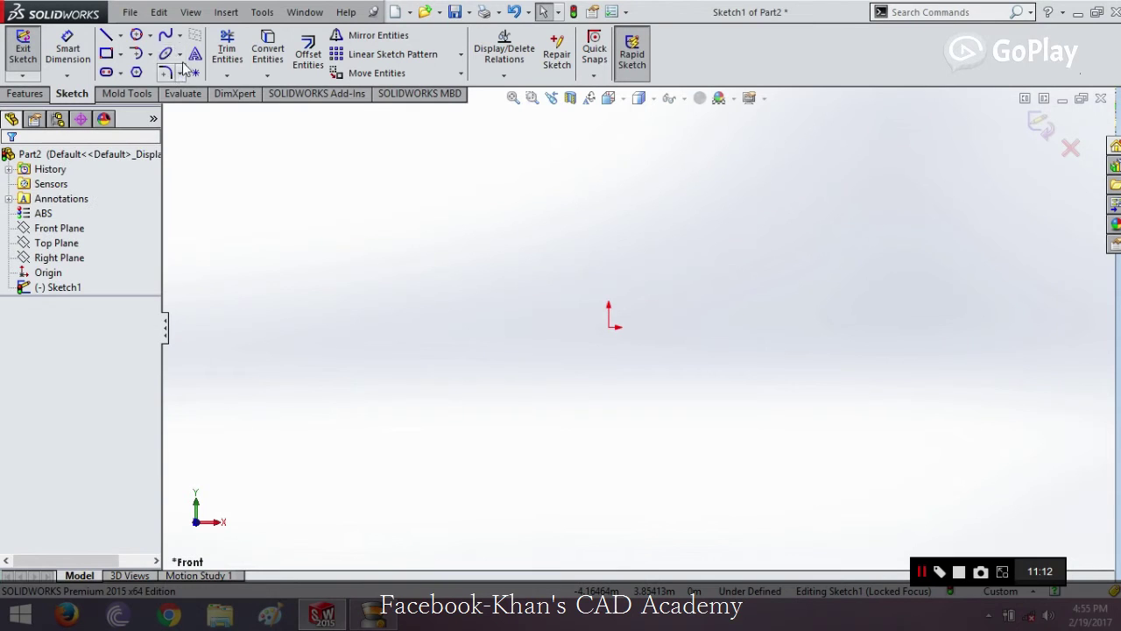
# Sketch a near-symmetric, upward-opening parabola around the origin with a focal distance of about 1.52 m.
pyautogui.click(181, 55)
pyautogui.click(200, 104)
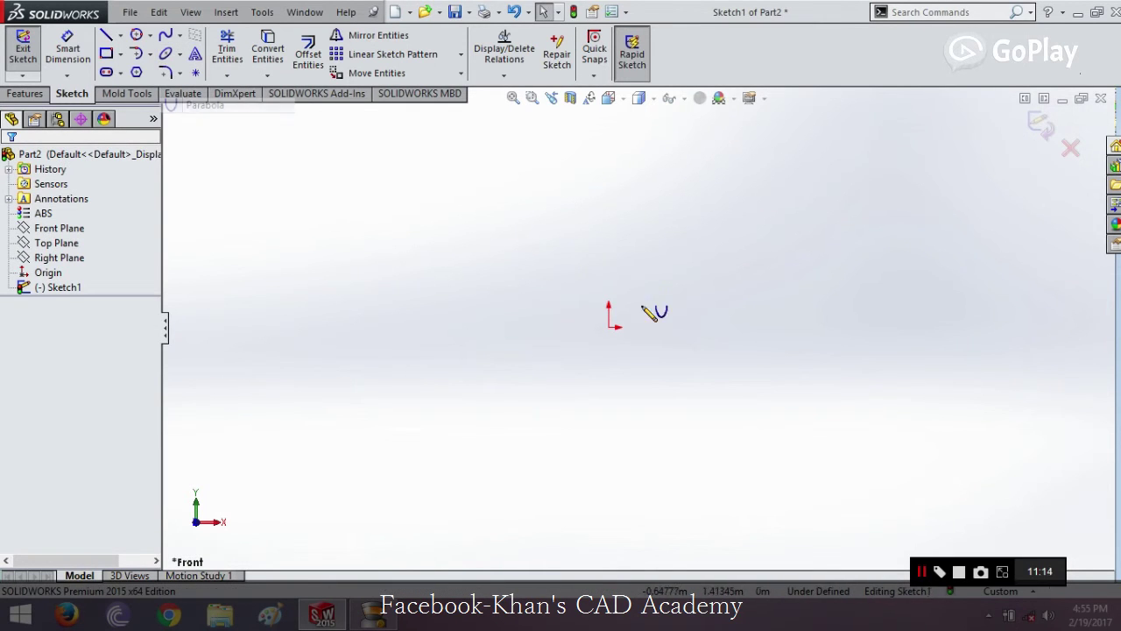
pyautogui.click(657, 245)
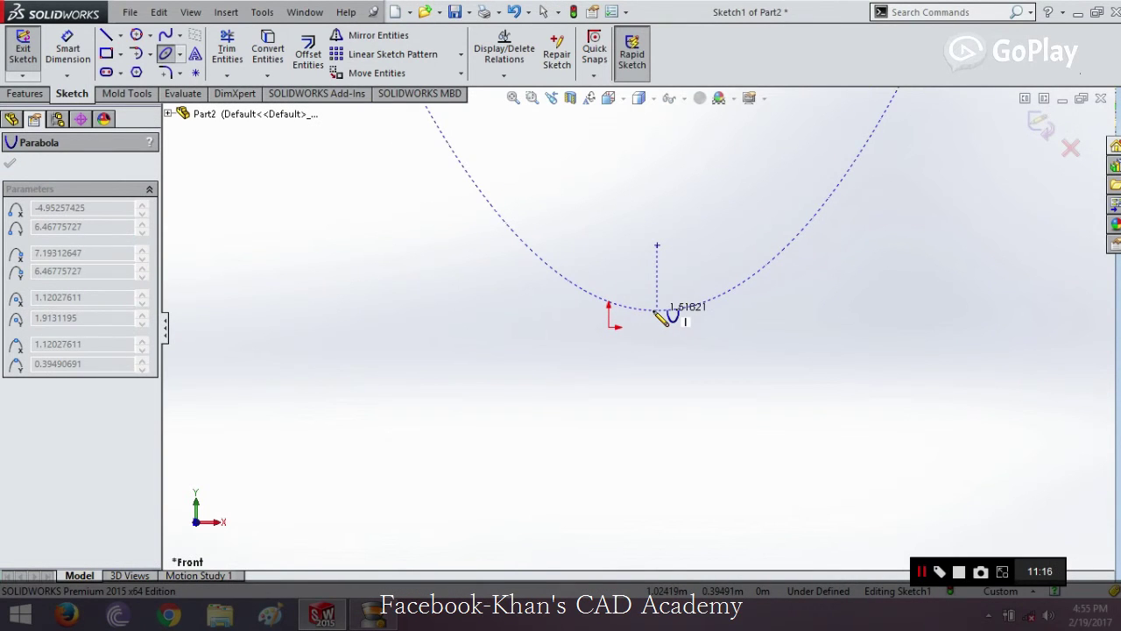
pyautogui.click(656, 309)
pyautogui.click(823, 204)
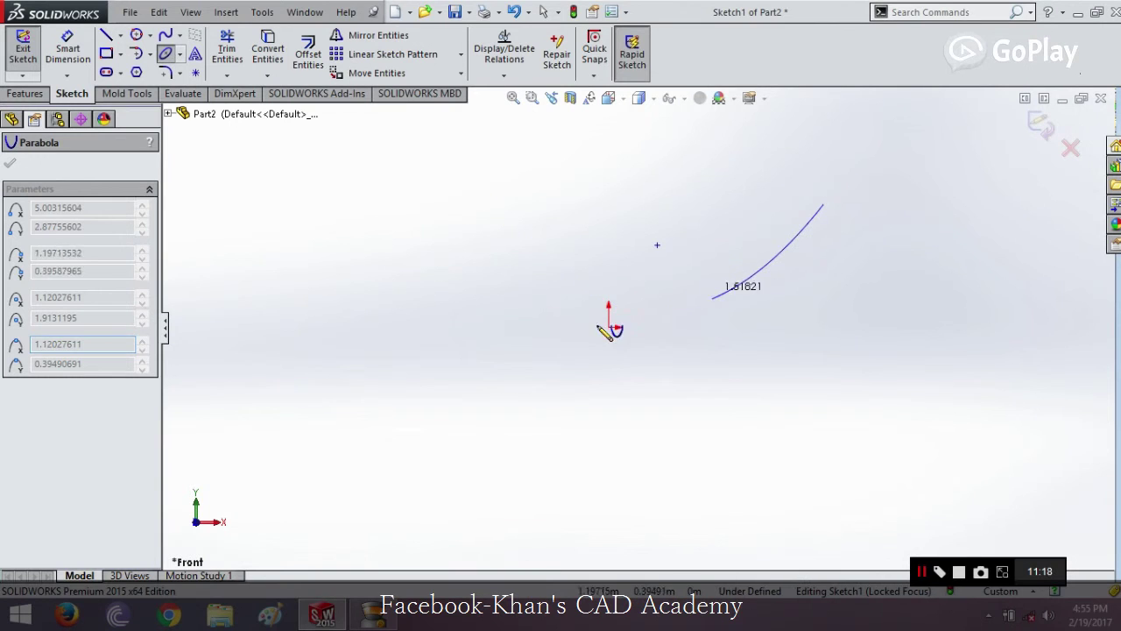
pyautogui.click(491, 205)
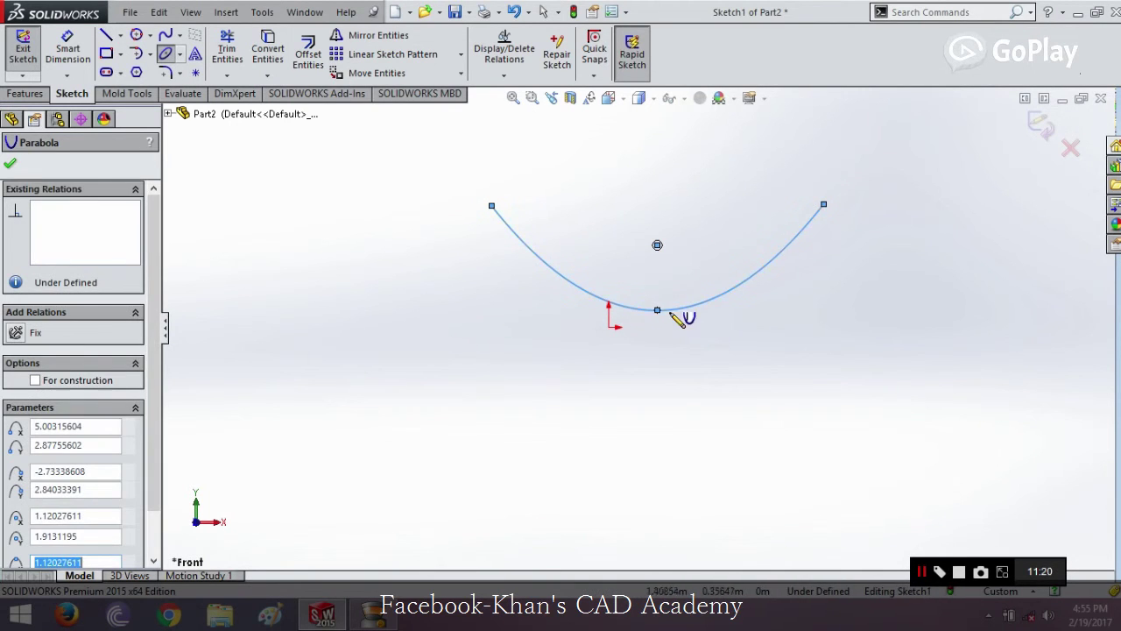
pyautogui.click(9, 166)
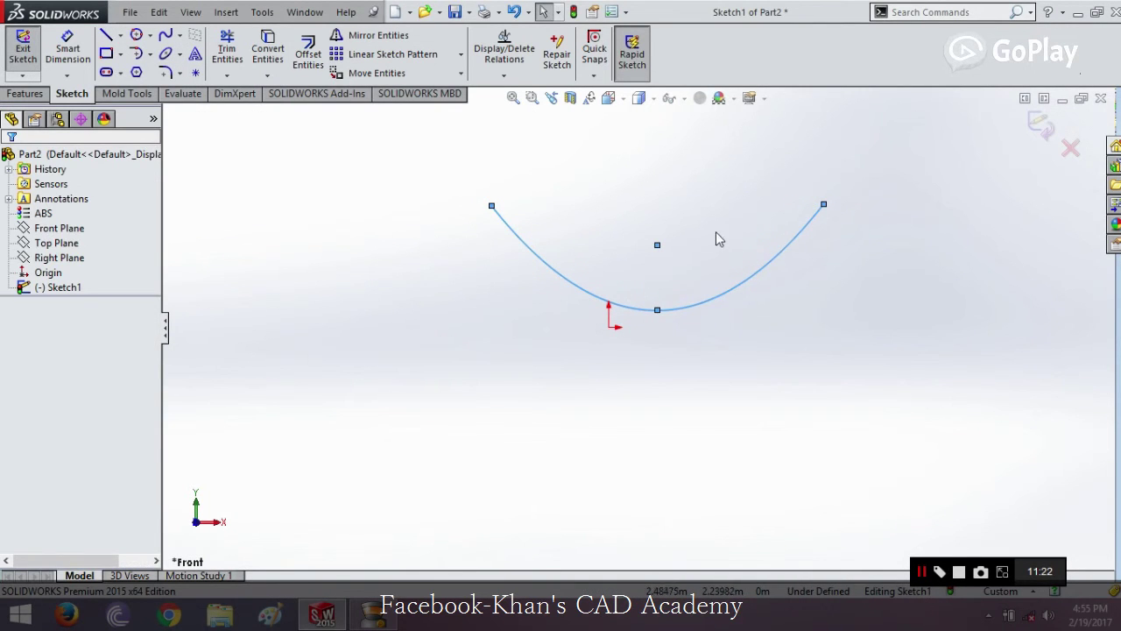
# Review the parabola's endpoint, focus and vertex coordinates, and delete the parabola from the sketch.
pyautogui.click(664, 313)
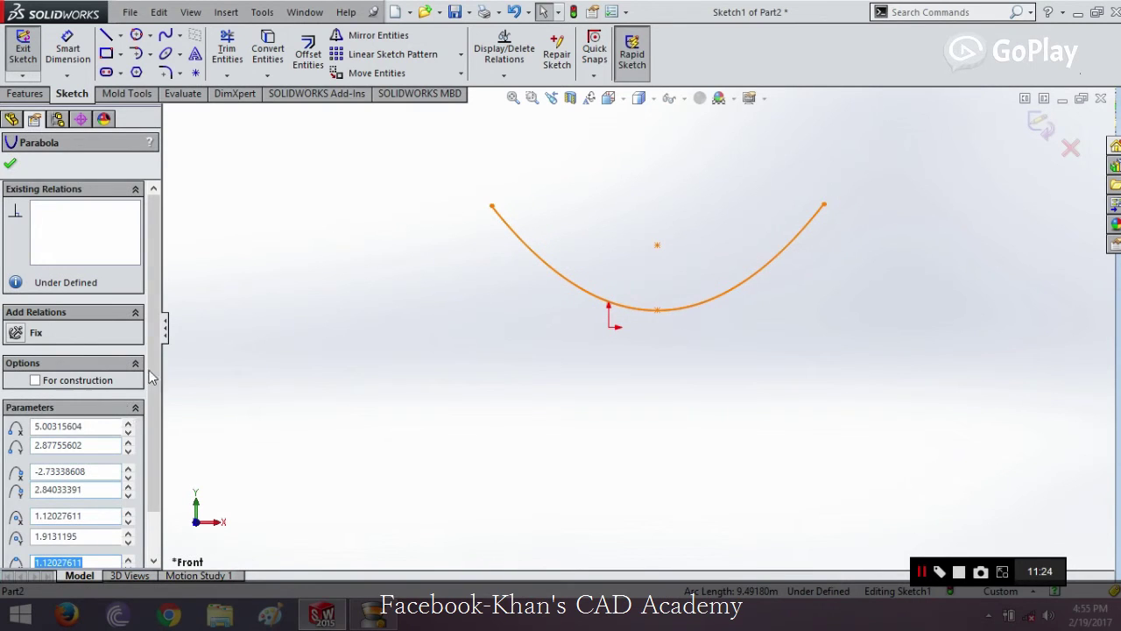
pyautogui.scroll(-2, 154, 422)
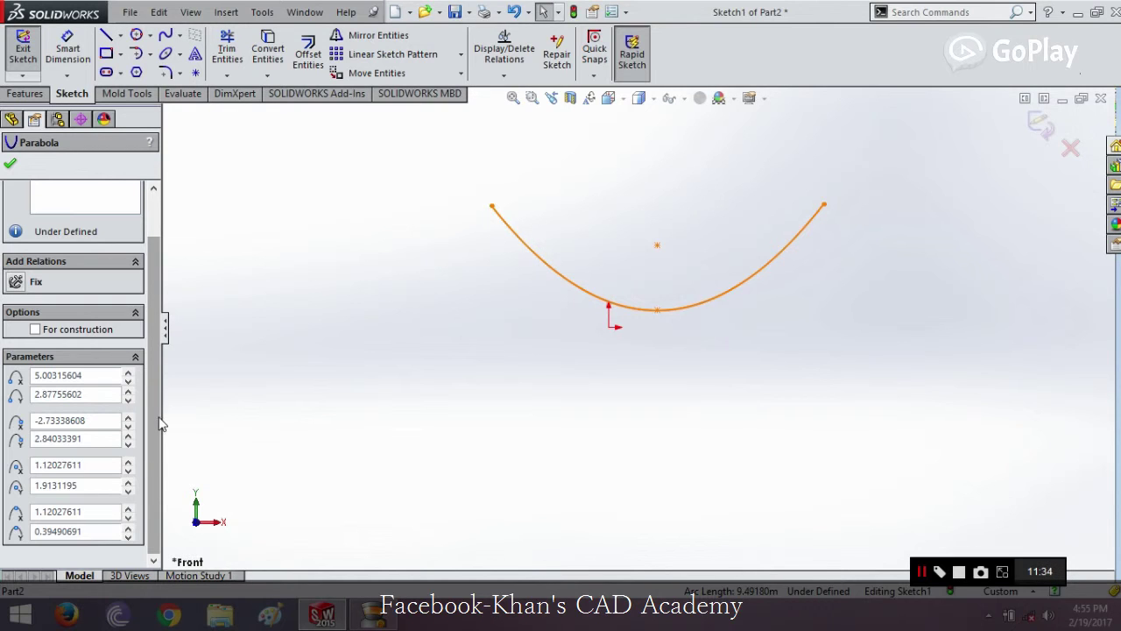
pyautogui.click(66, 375)
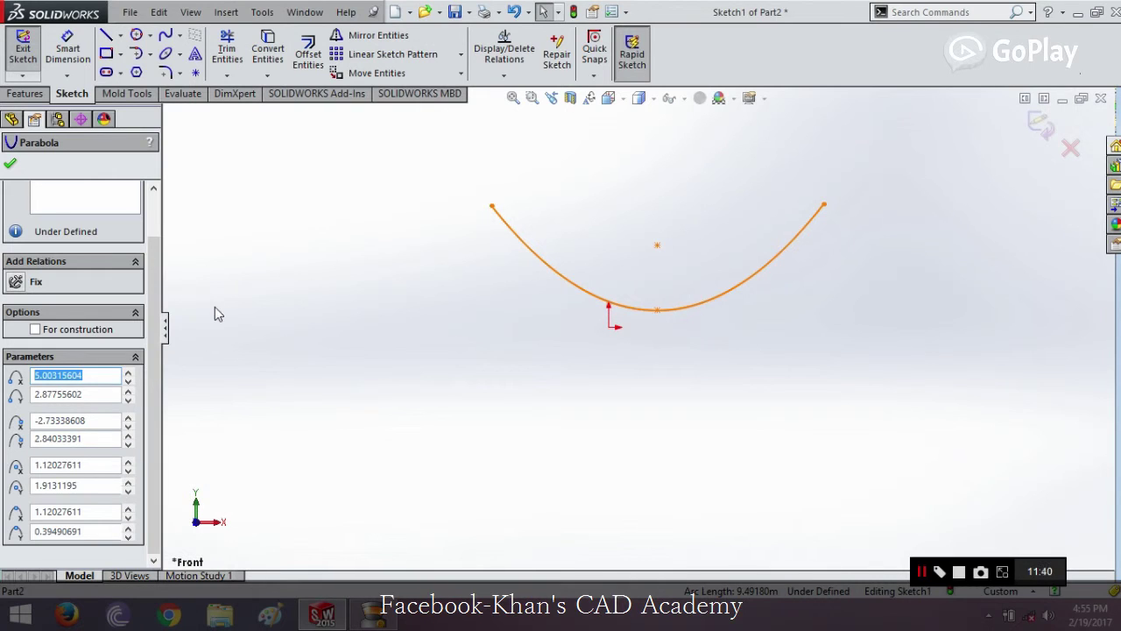
pyautogui.doubleClick(88, 395)
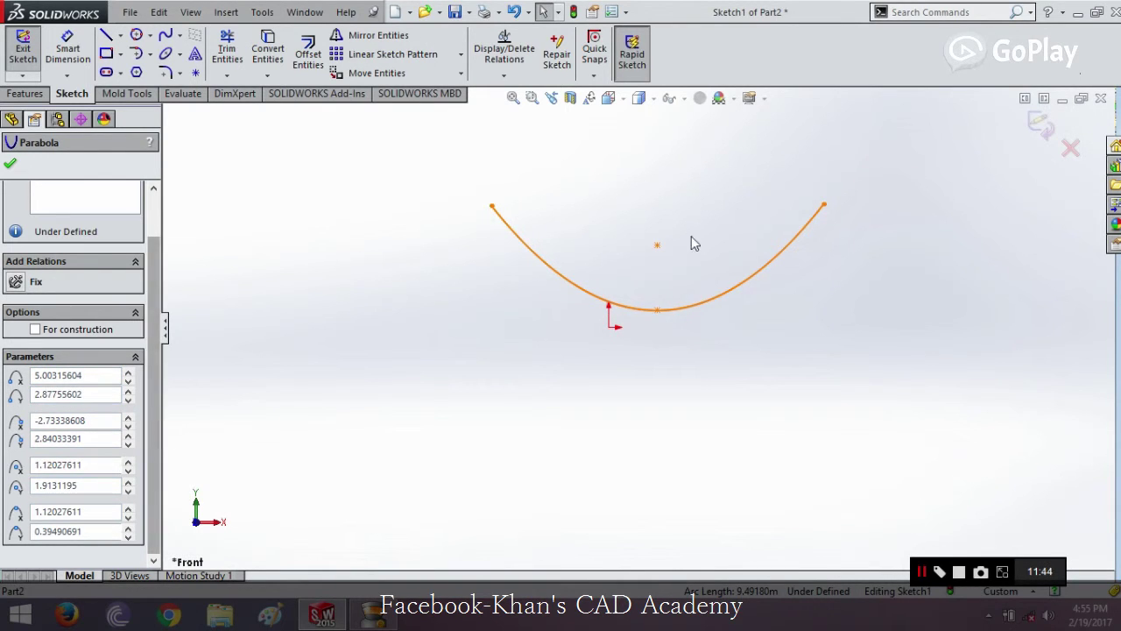
pyautogui.click(11, 165)
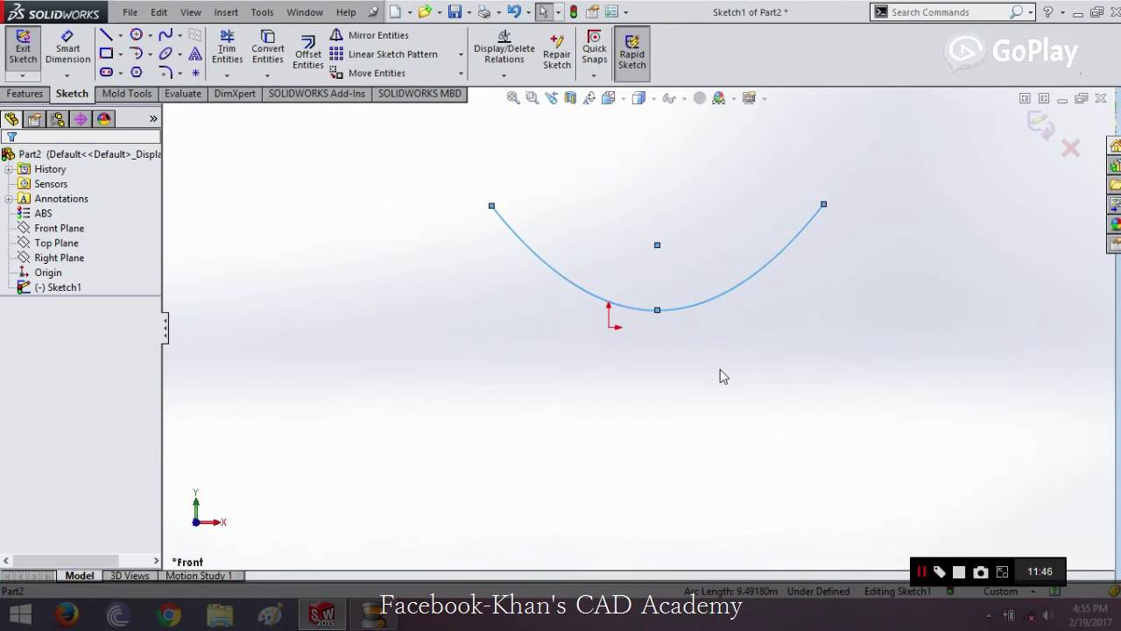
pyautogui.moveTo(902, 193); pyautogui.dragTo(441, 429)
pyautogui.press('Delete')
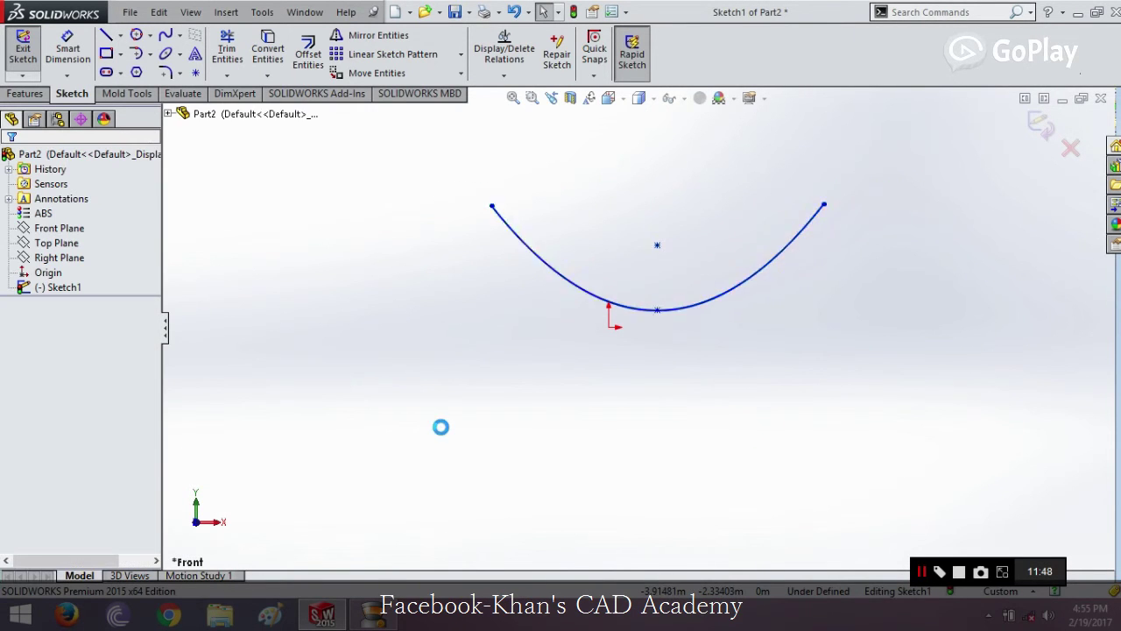
# Sketch a sharply bent conic dipping below the origin, with its left end higher than its right, about 8.4 m in arc length.
pyautogui.click(179, 54)
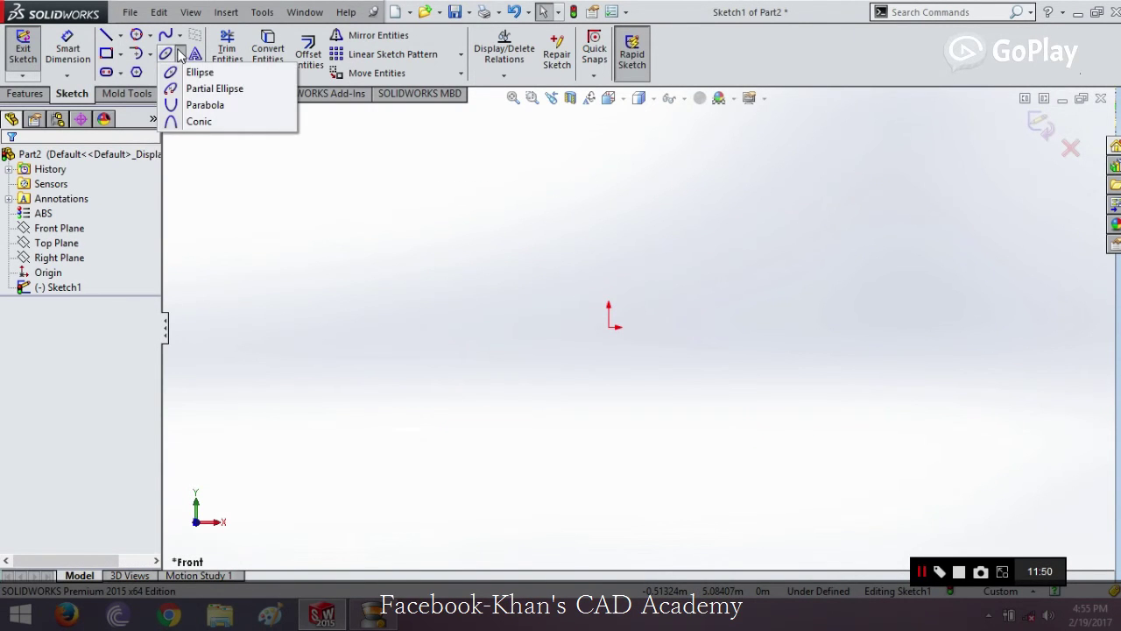
pyautogui.click(198, 121)
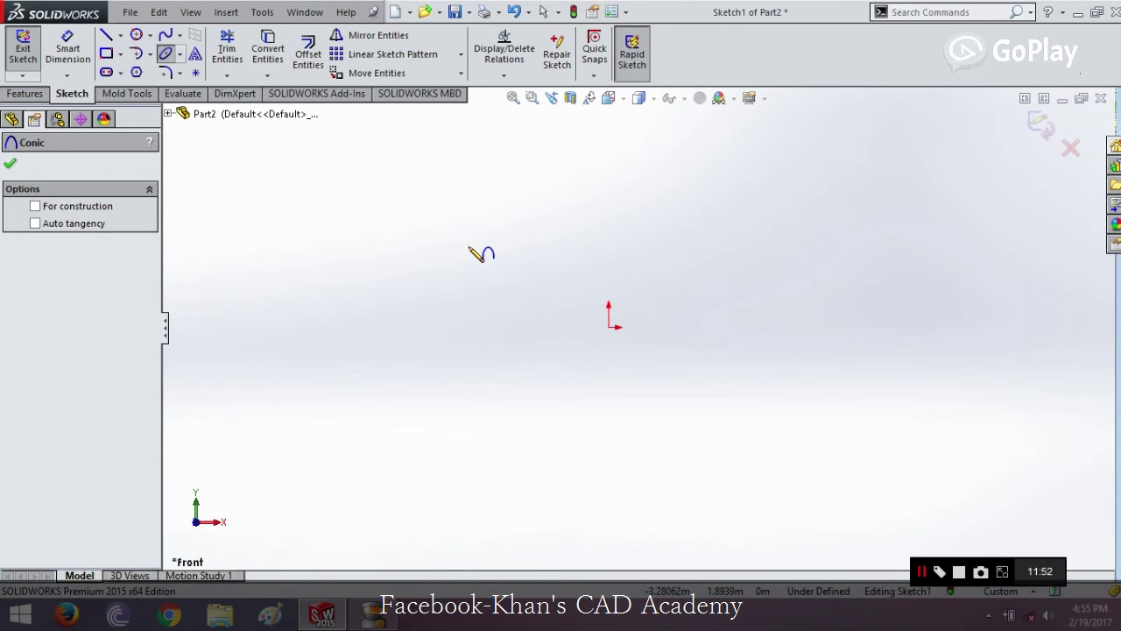
pyautogui.moveTo(470, 248); pyautogui.dragTo(552, 331)
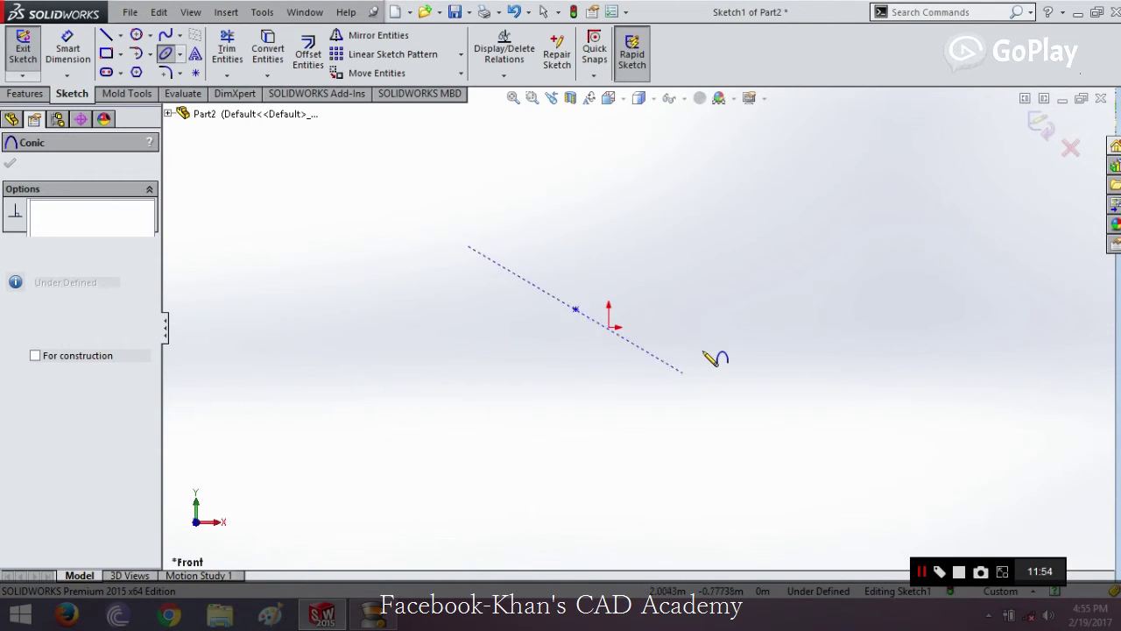
pyautogui.click(526, 451)
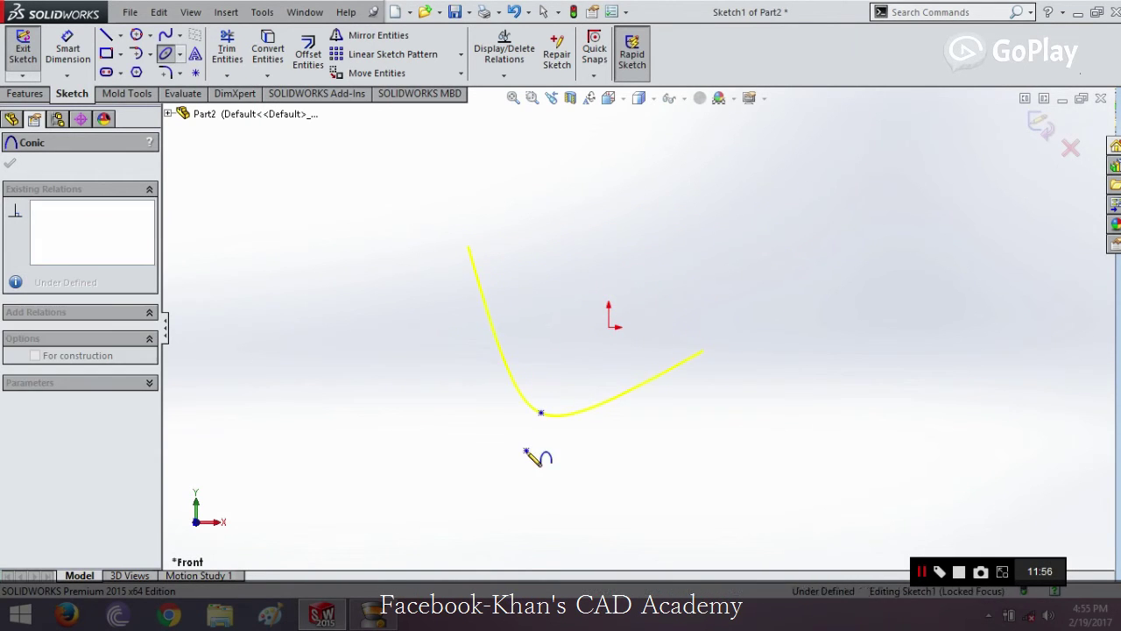
pyautogui.click(541, 412)
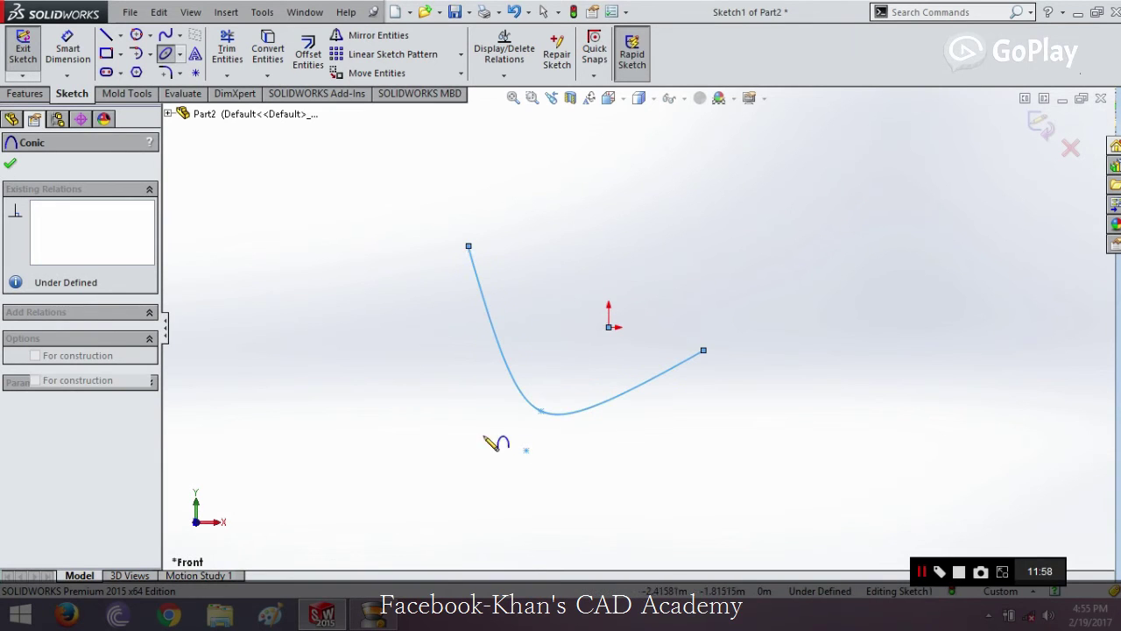
pyautogui.click(10, 165)
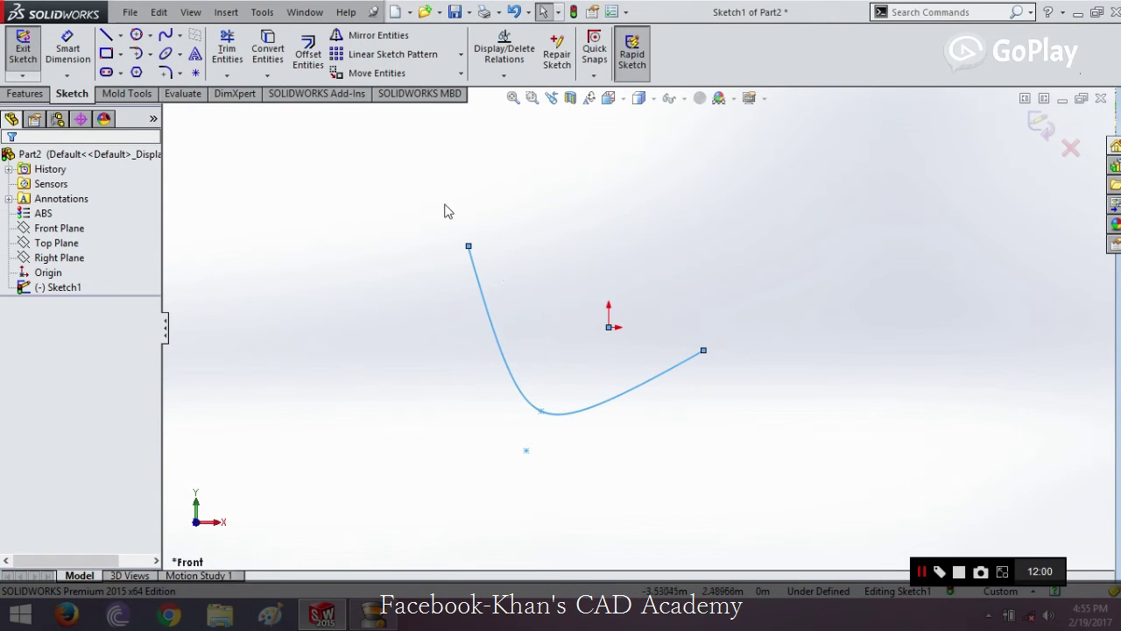
# Delete the bent conic from the sketch.
pyautogui.click(493, 321)
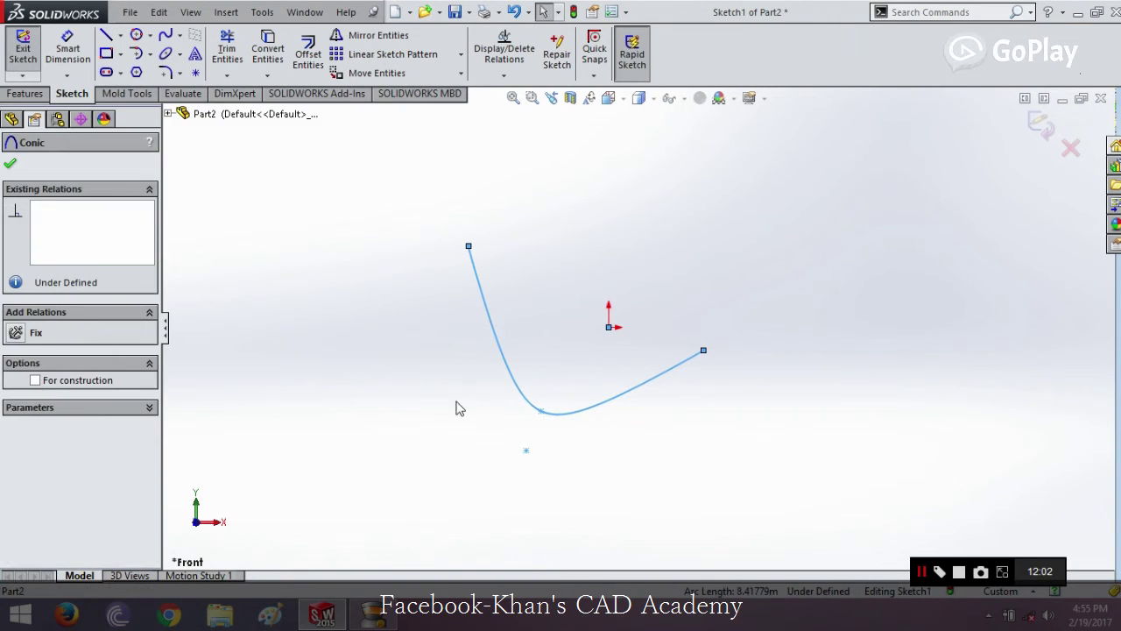
pyautogui.click(10, 161)
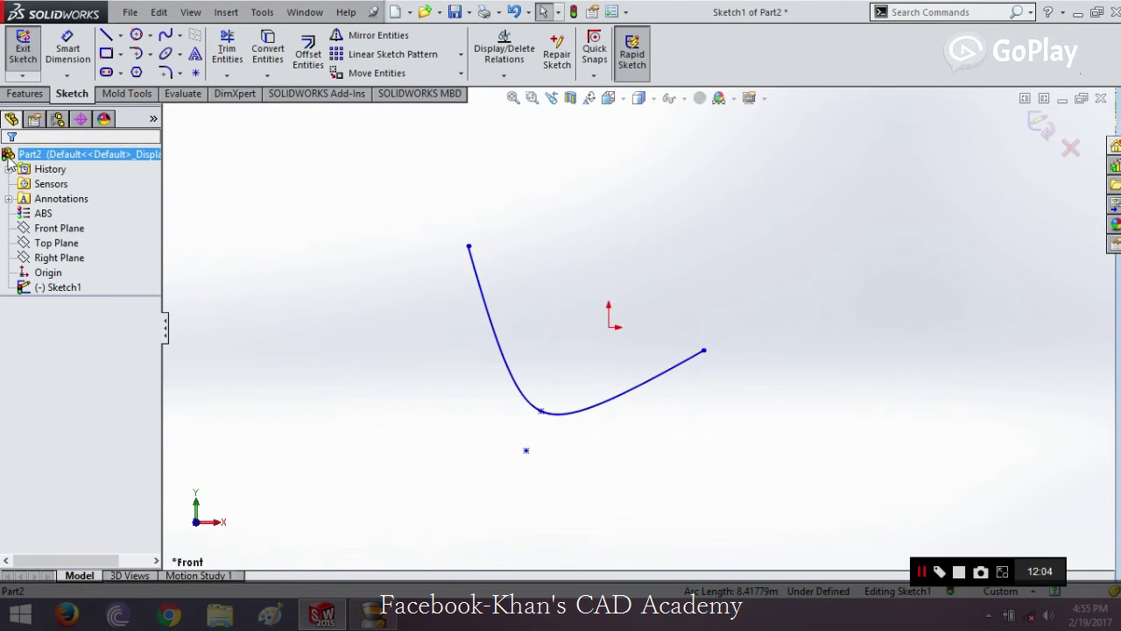
pyautogui.click(490, 333)
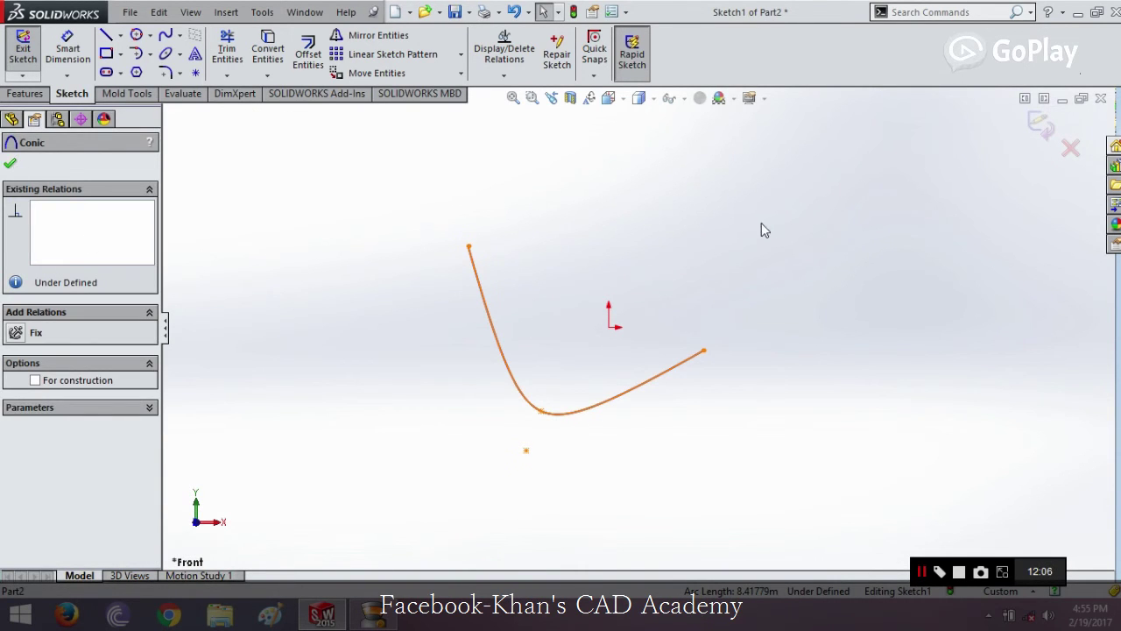
pyautogui.moveTo(860, 224); pyautogui.dragTo(511, 477)
pyautogui.press('Delete')
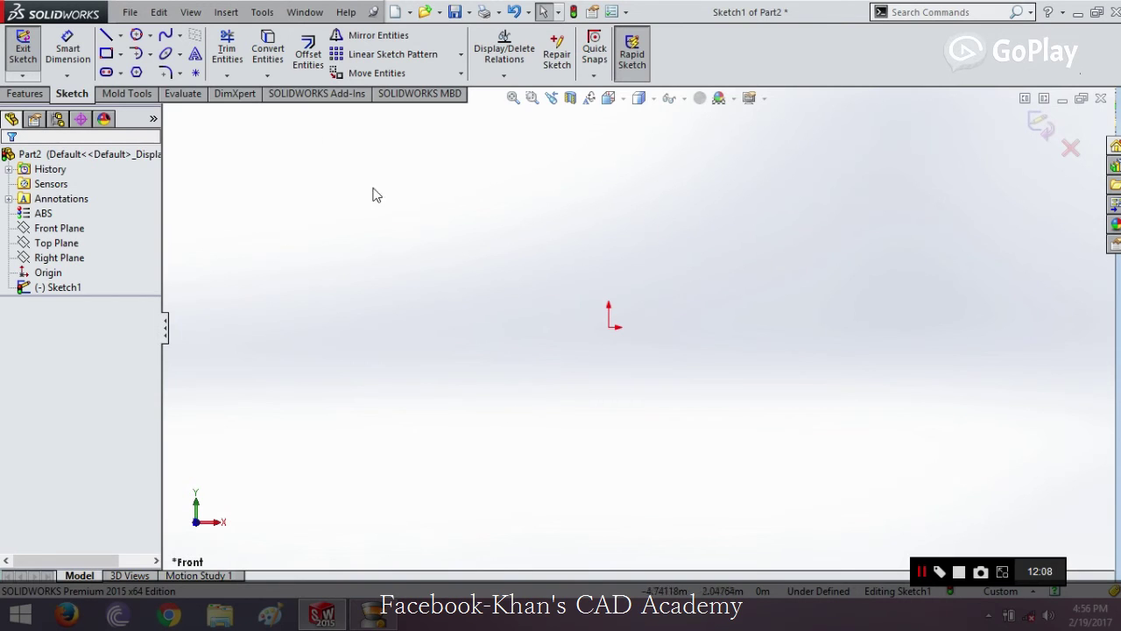
# Sketch a shallow conic above the origin with level ends about 7.3 m apart and a rho of about 0.22, and show its parameters.
pyautogui.click(179, 57)
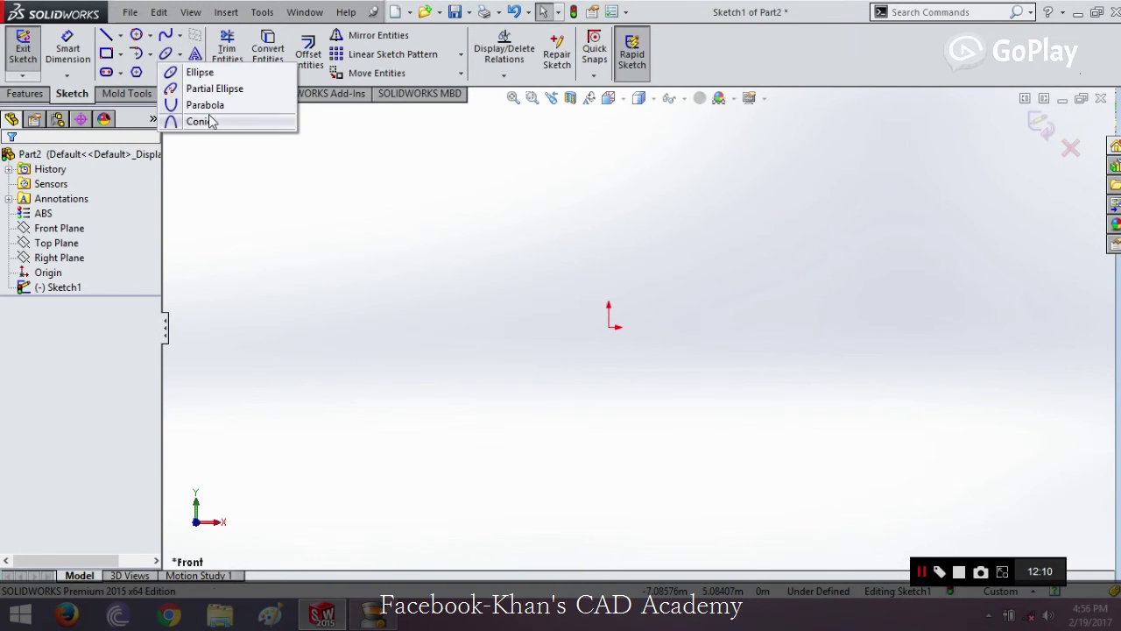
pyautogui.click(211, 121)
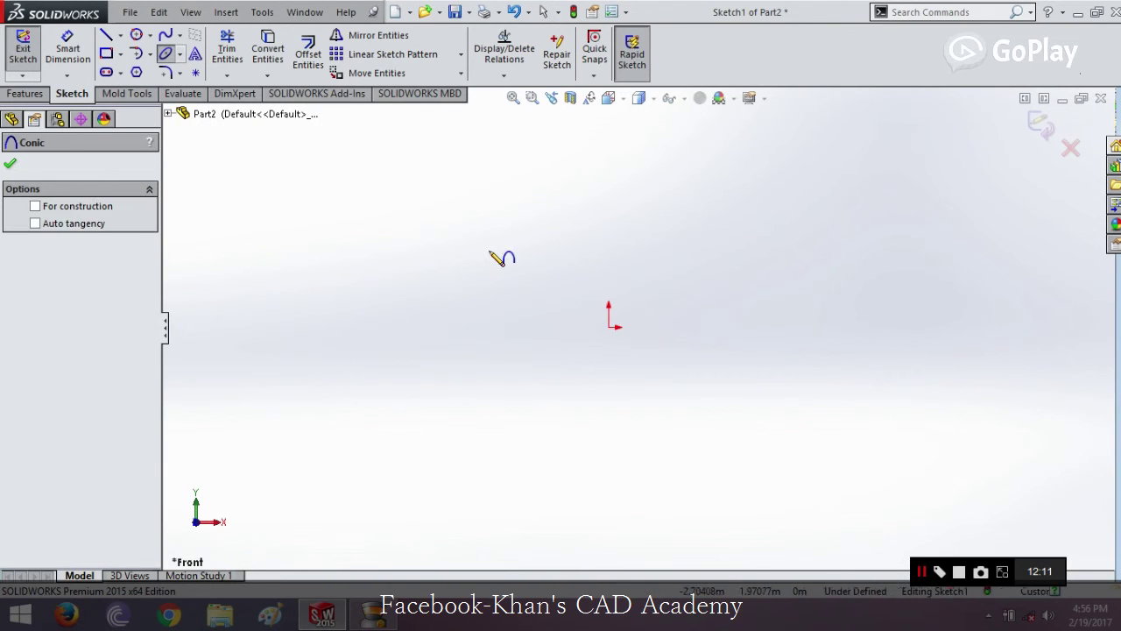
pyautogui.click(801, 253)
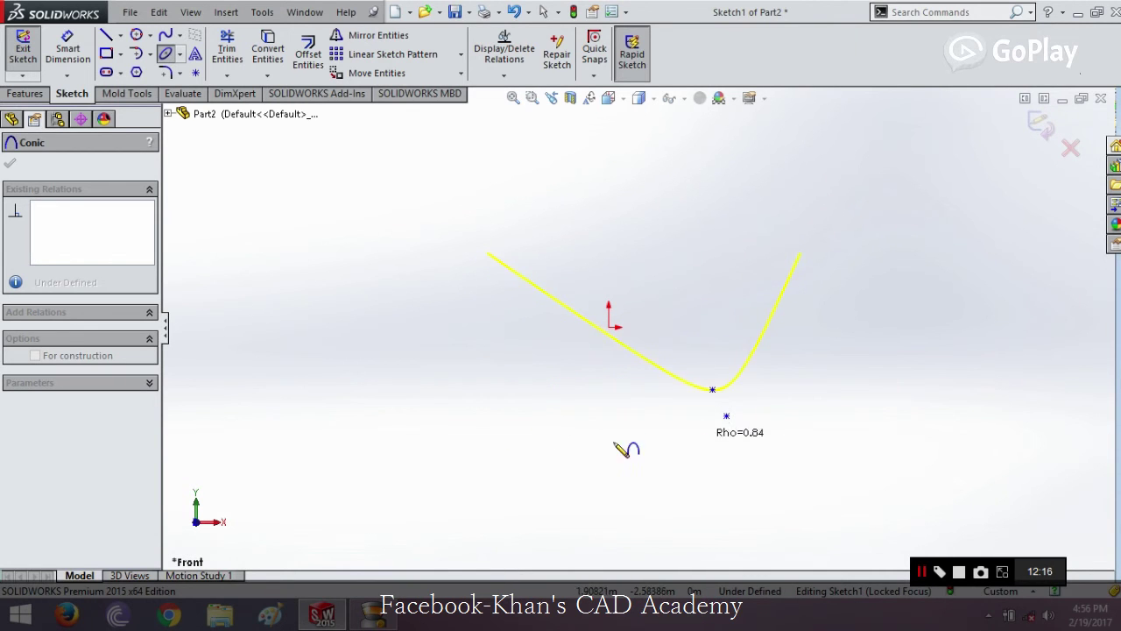
pyautogui.click(654, 228)
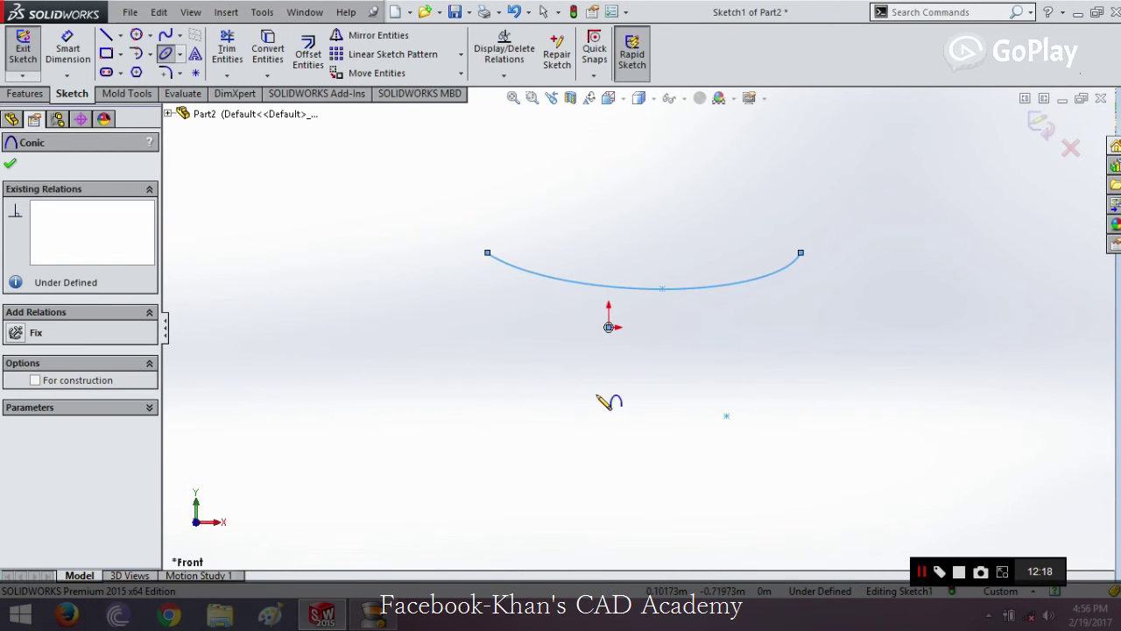
pyautogui.click(6, 168)
pyautogui.click(645, 296)
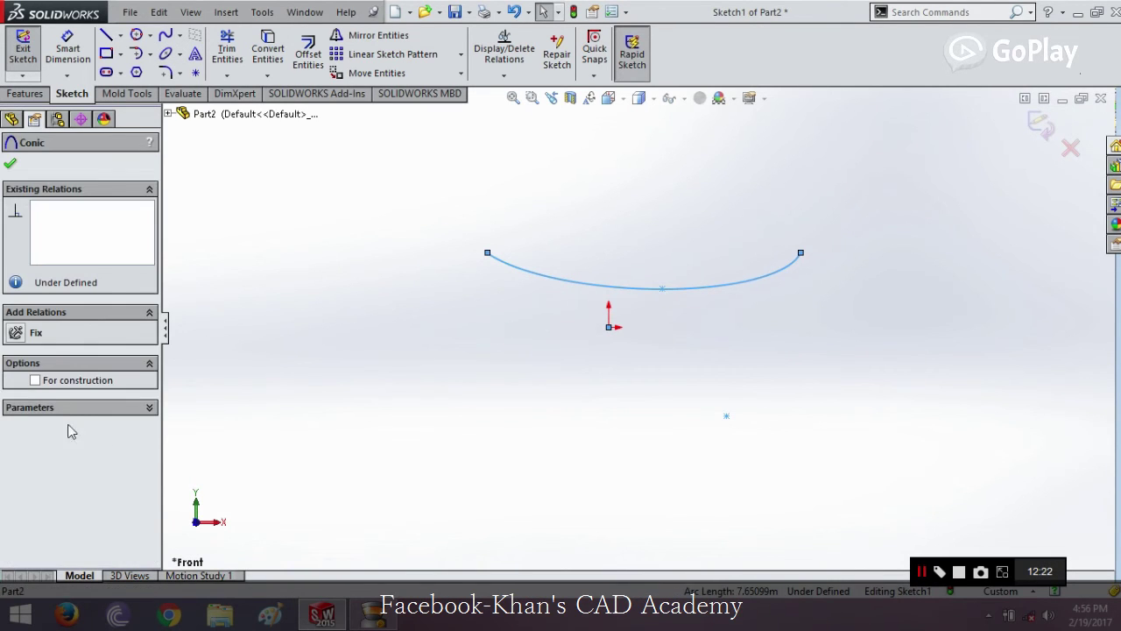
pyautogui.click(74, 405)
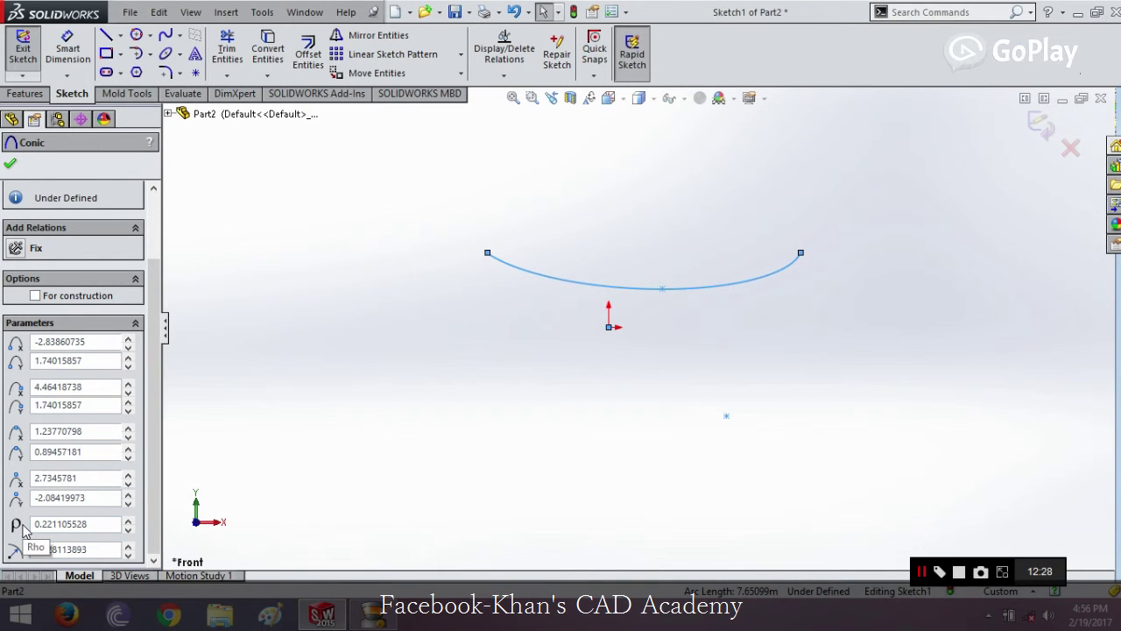
pyautogui.scroll(2, 155, 421)
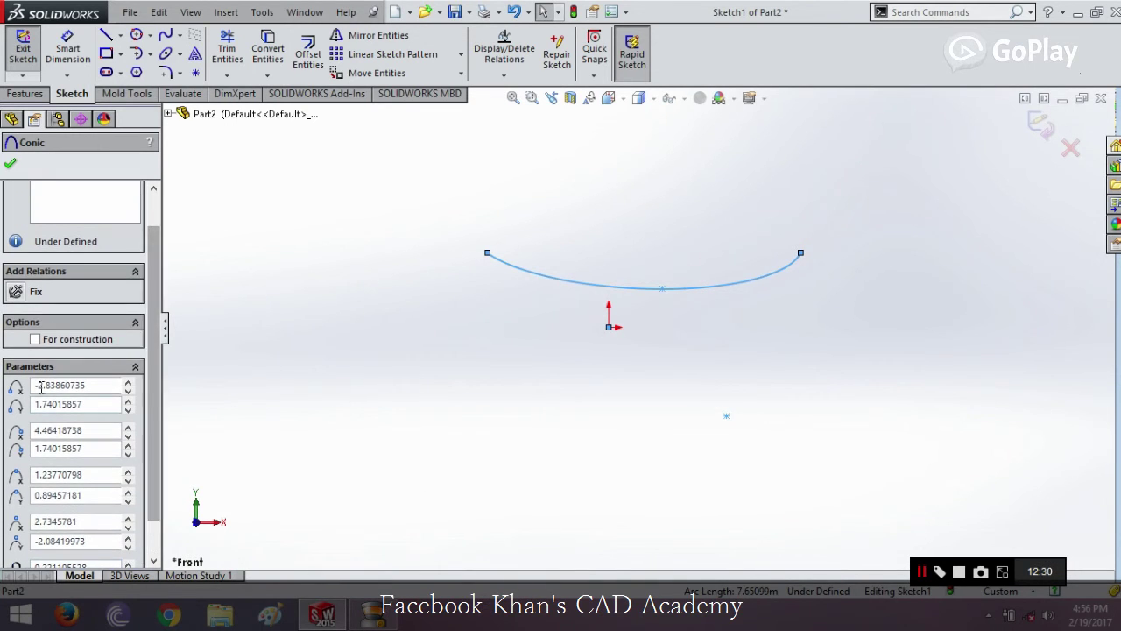
pyautogui.scroll(-2, 155, 437)
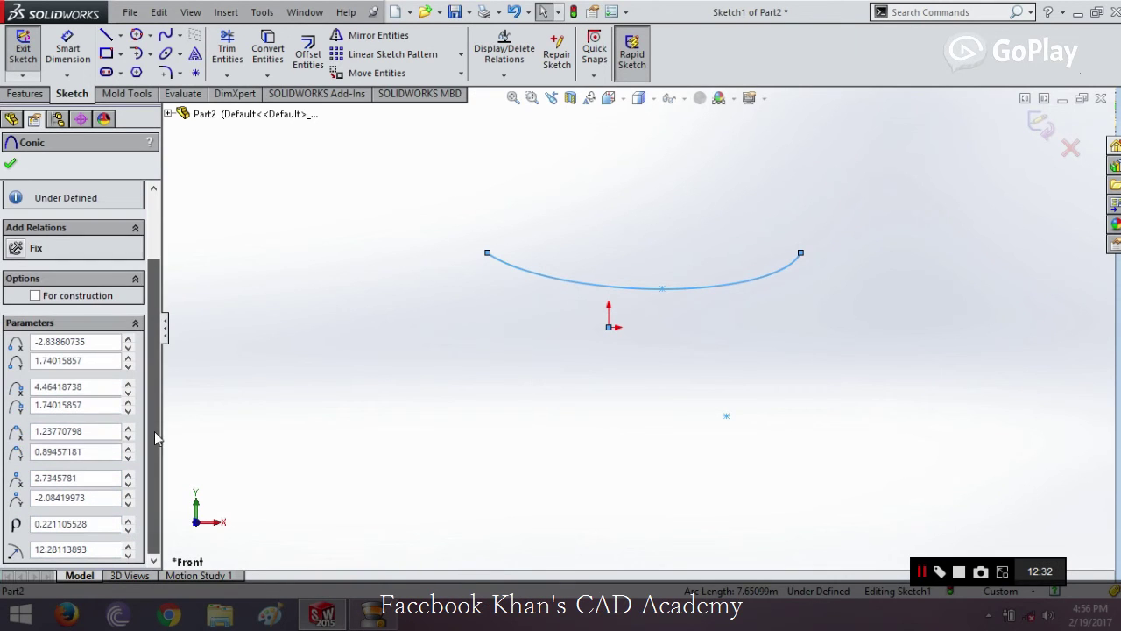
# Lower the conic, and reposition its right end at about X 2.23, Y 2.30 m and left end at about X -2.65, Y 2.16 m.
pyautogui.moveTo(663, 289); pyautogui.dragTo(670, 364)
pyautogui.moveTo(805, 326); pyautogui.dragTo(705, 230)
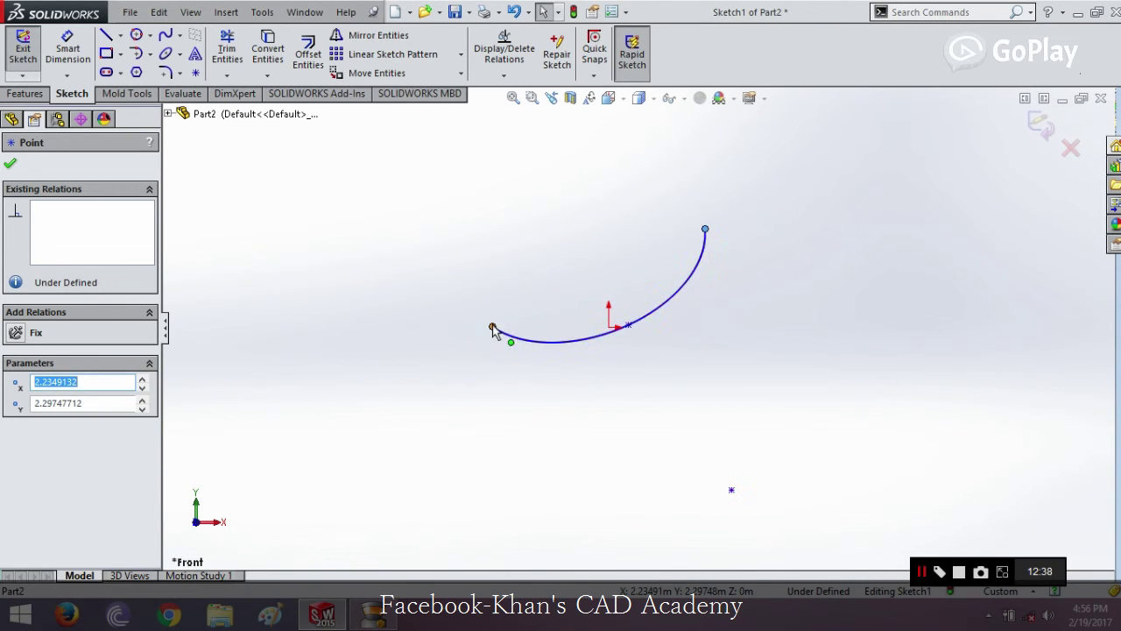
pyautogui.moveTo(493, 329); pyautogui.dragTo(496, 235)
pyautogui.click(515, 357)
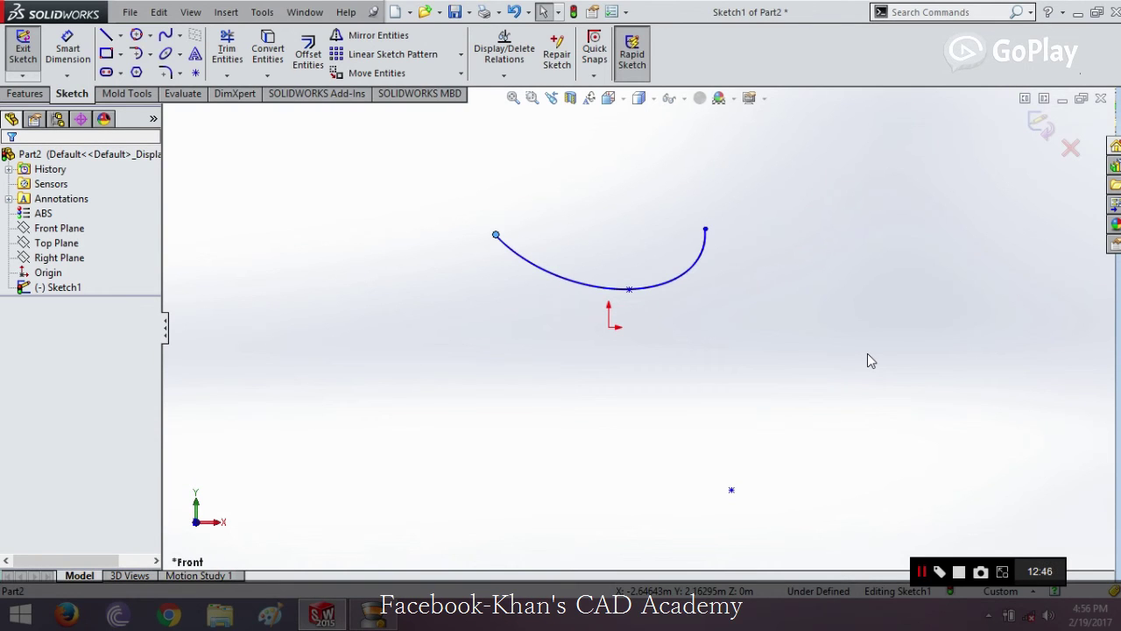
# Display the available ellipse, partial ellipse, parabola and conic sketch tools.
pyautogui.click(182, 53)
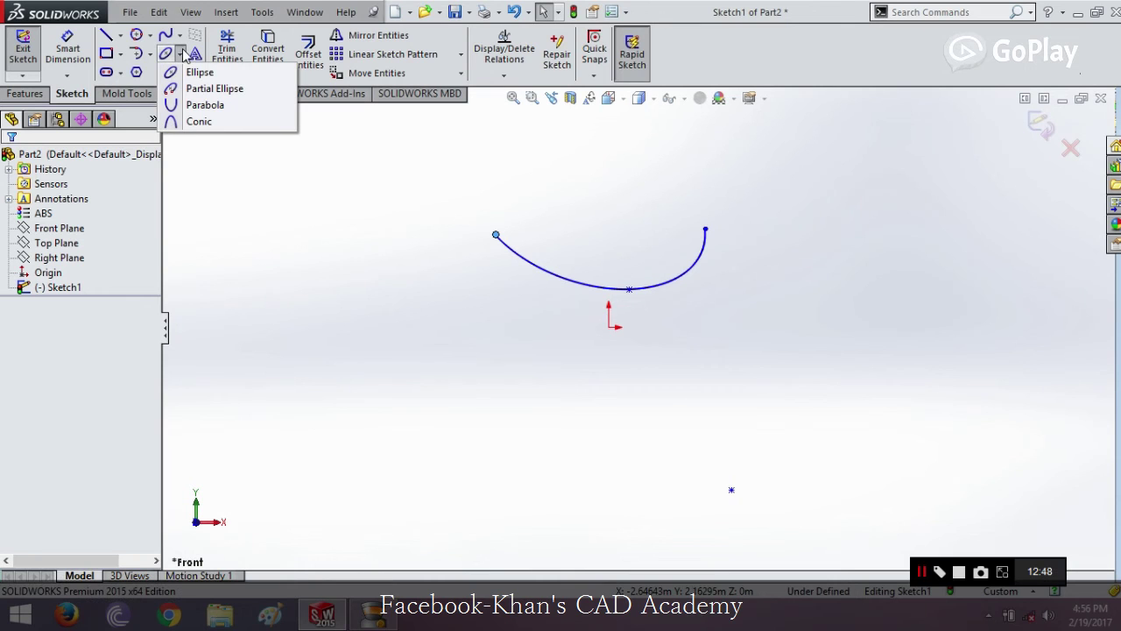